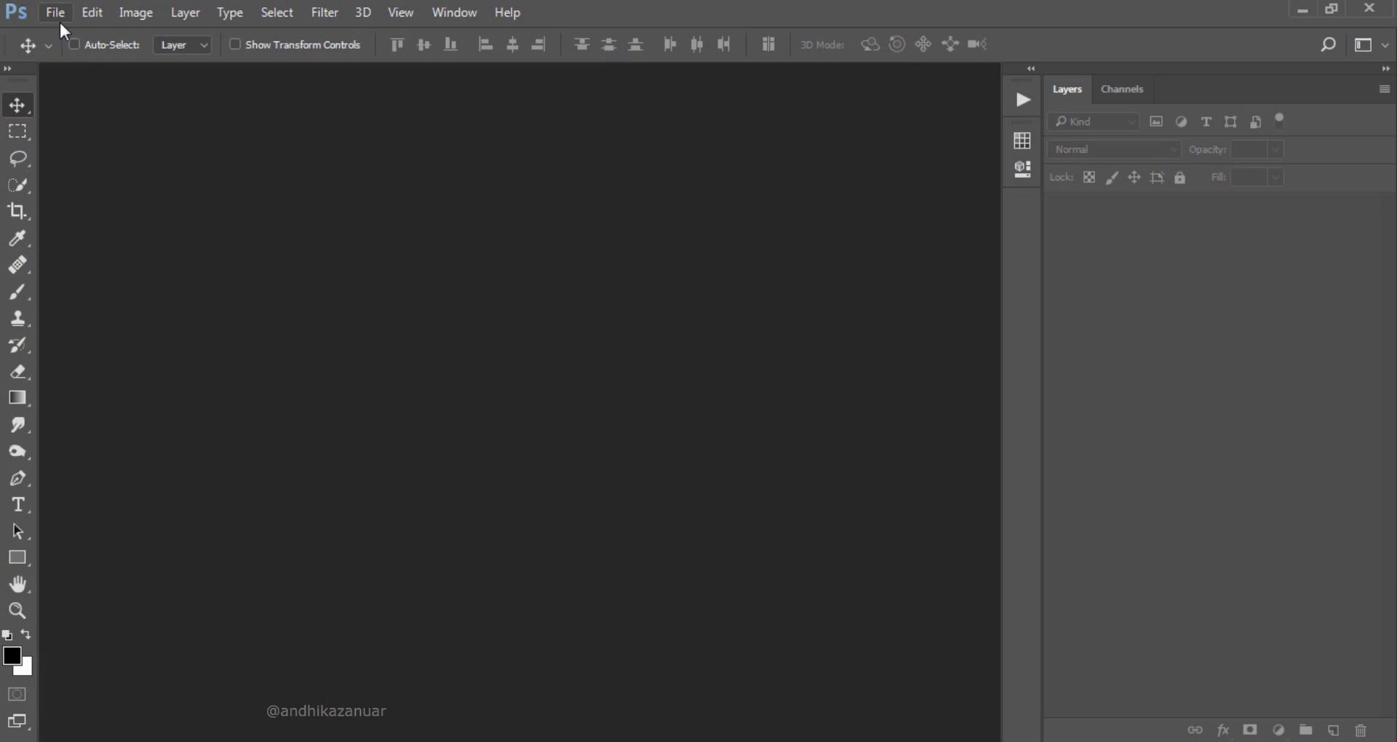
Create a 2000 × 2500 px, 200 ppi document with a light grey #dadada background
{"action": "left_click", "coordinate": [57, 13]}
{"action": "left_click", "coordinate": [115, 38]}
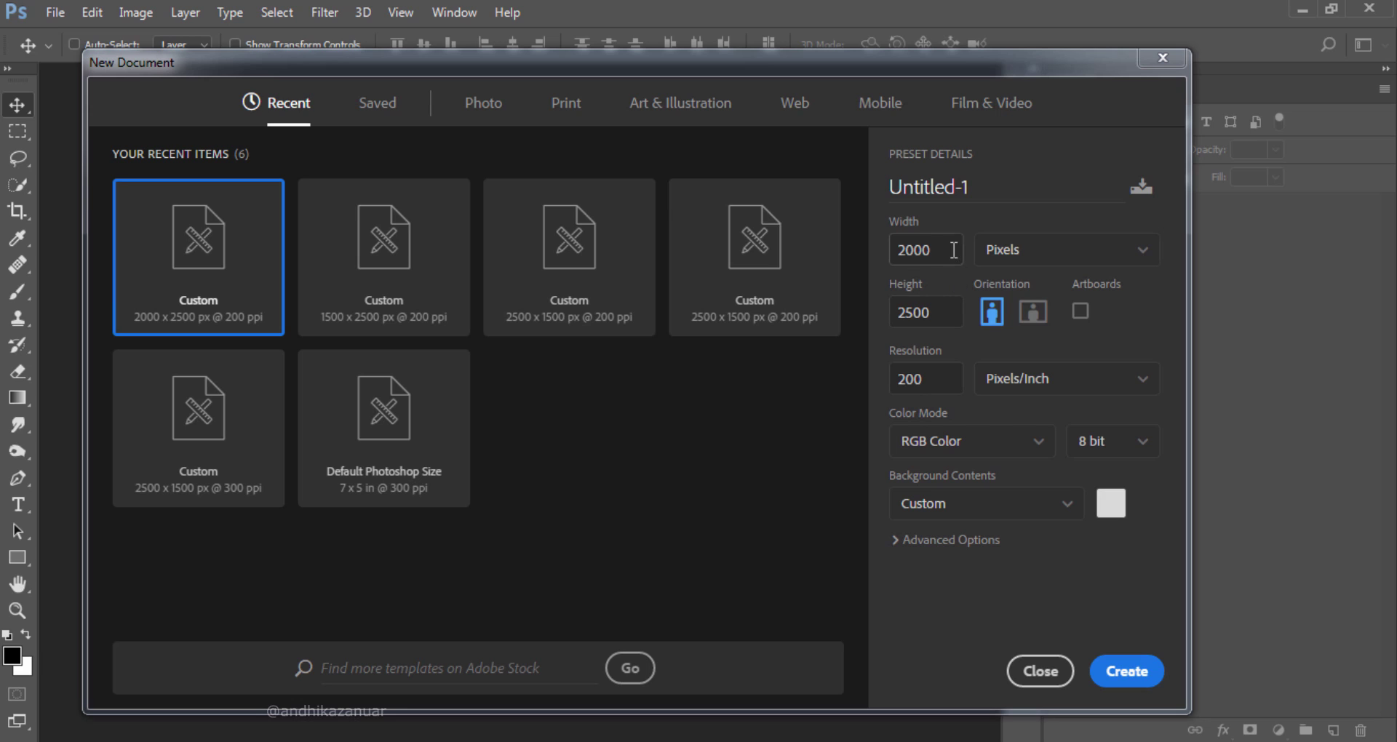
{"action": "left_click", "coordinate": [945, 314]}
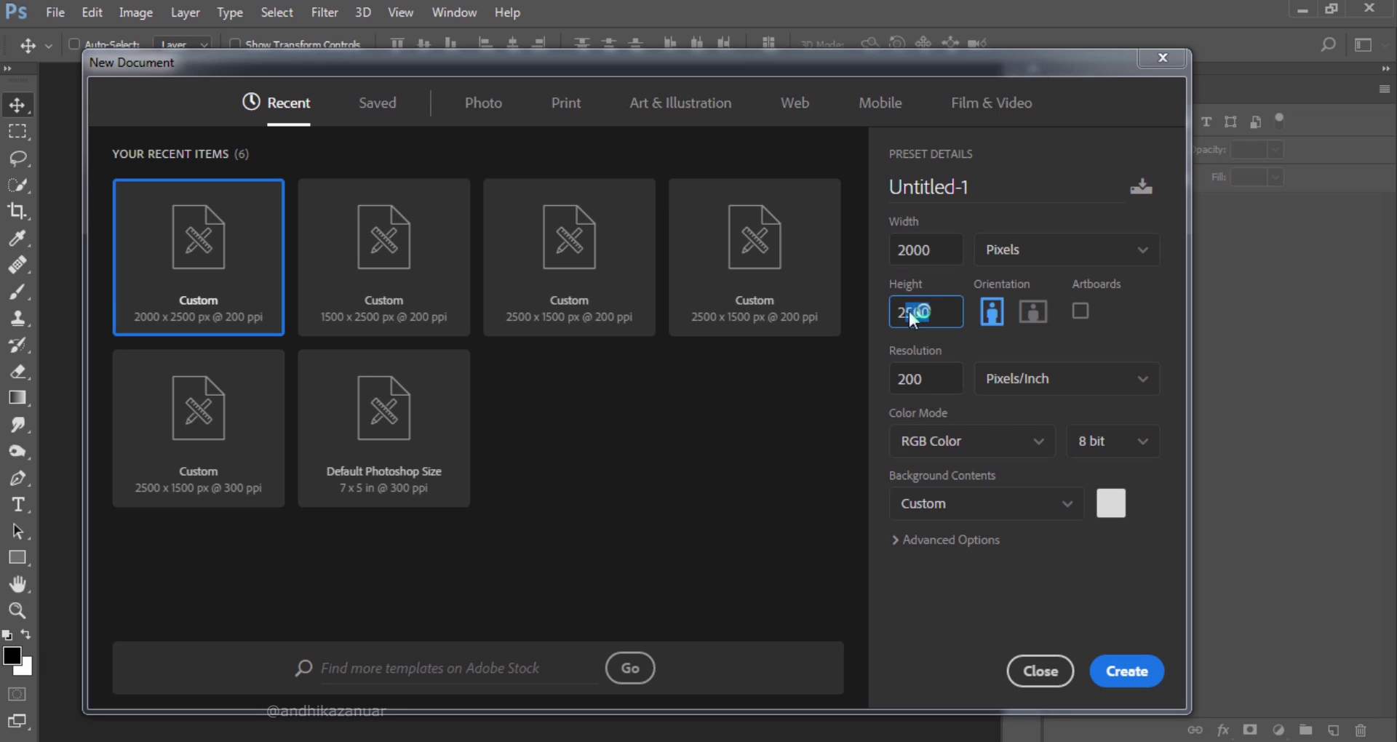
{"action": "left_click", "coordinate": [953, 380]}
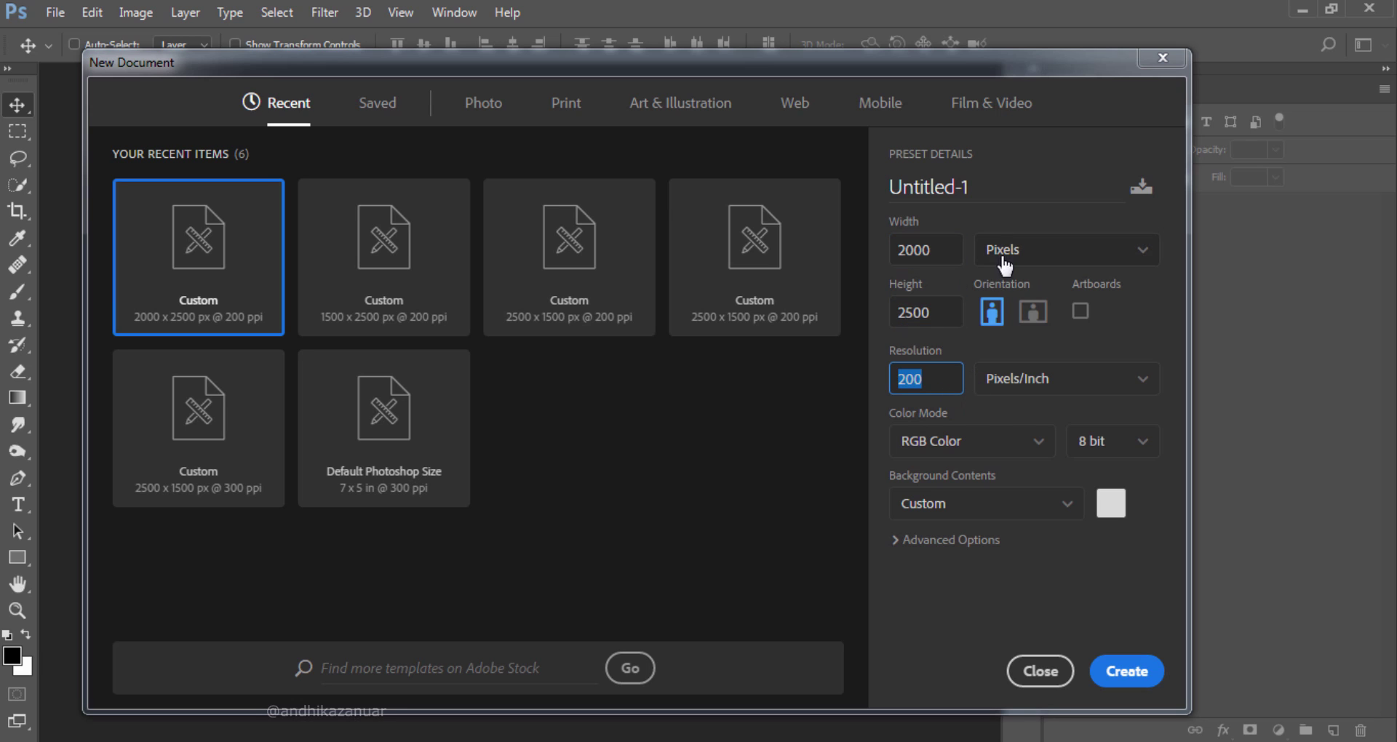
{"action": "key", "text": "Tab"}
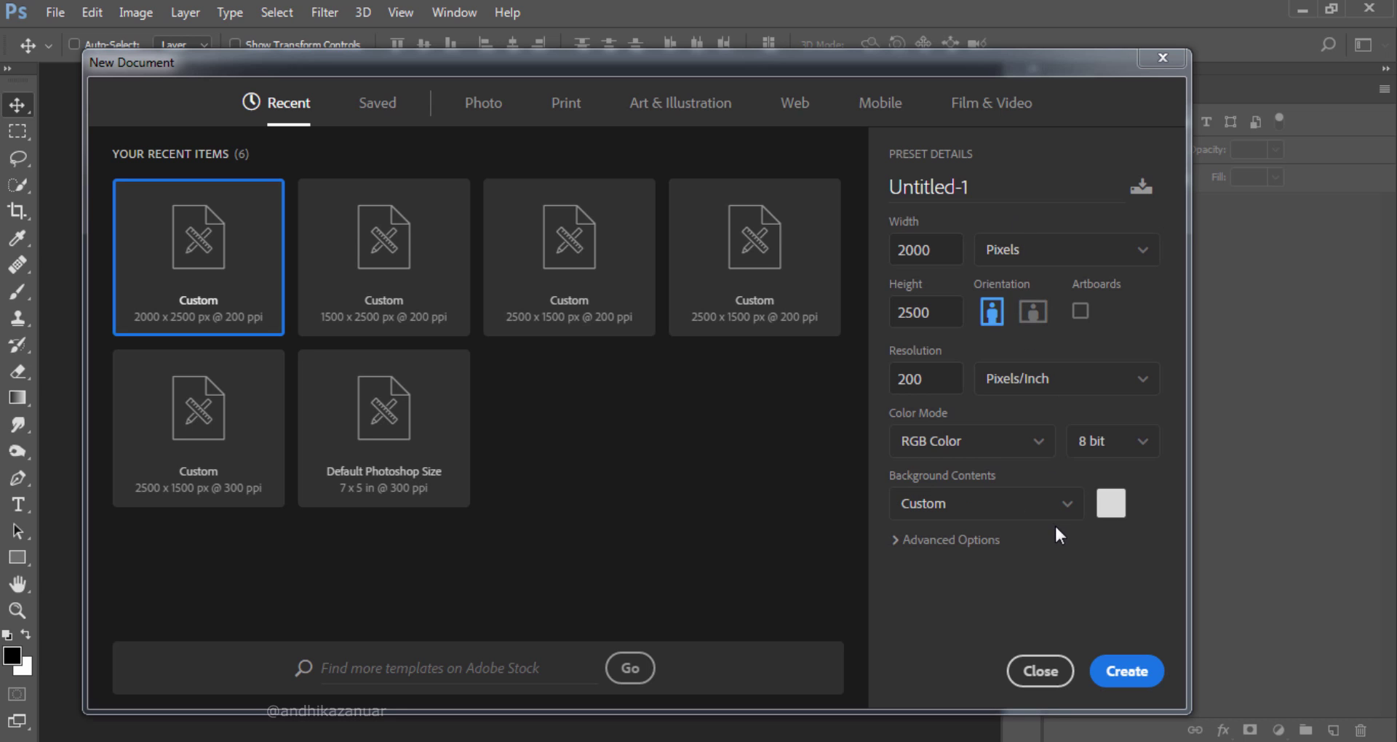
{"action": "left_click", "coordinate": [1120, 513]}
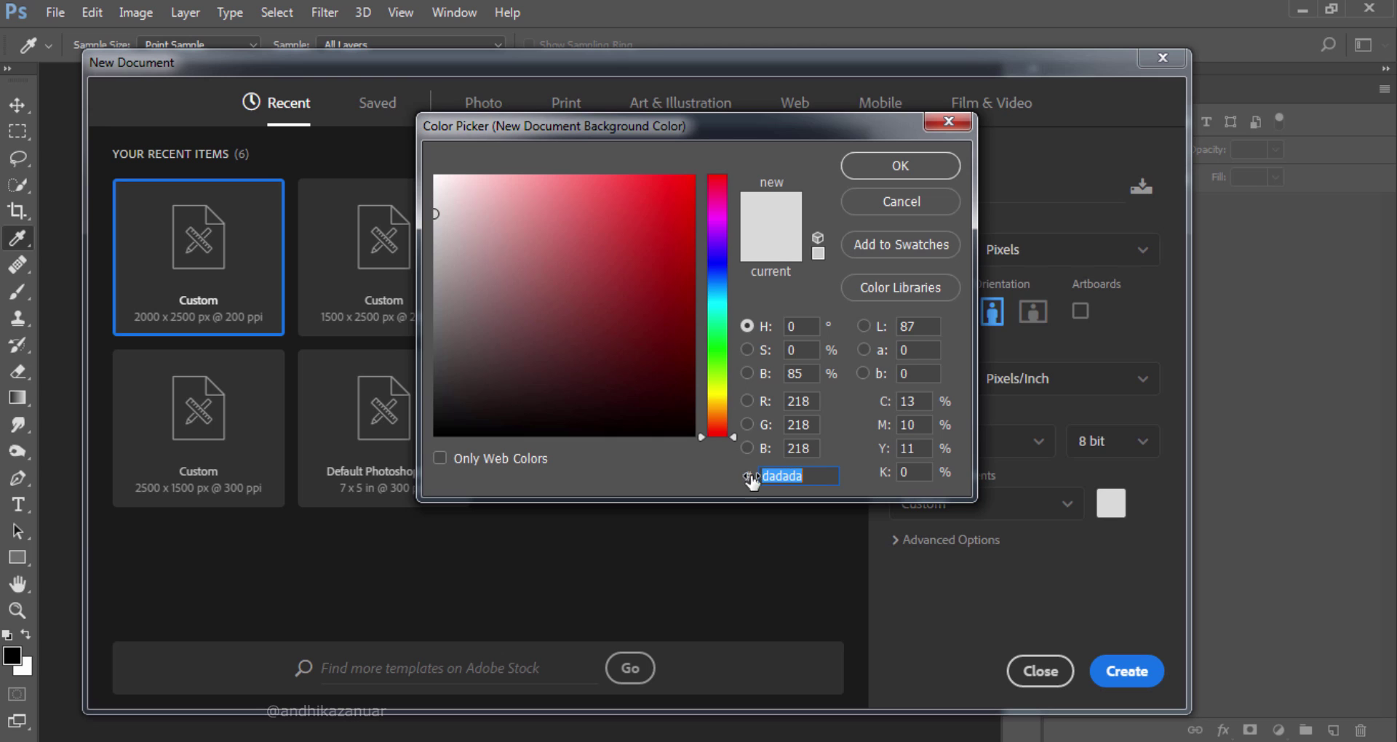
{"action": "left_click", "coordinate": [789, 476]}
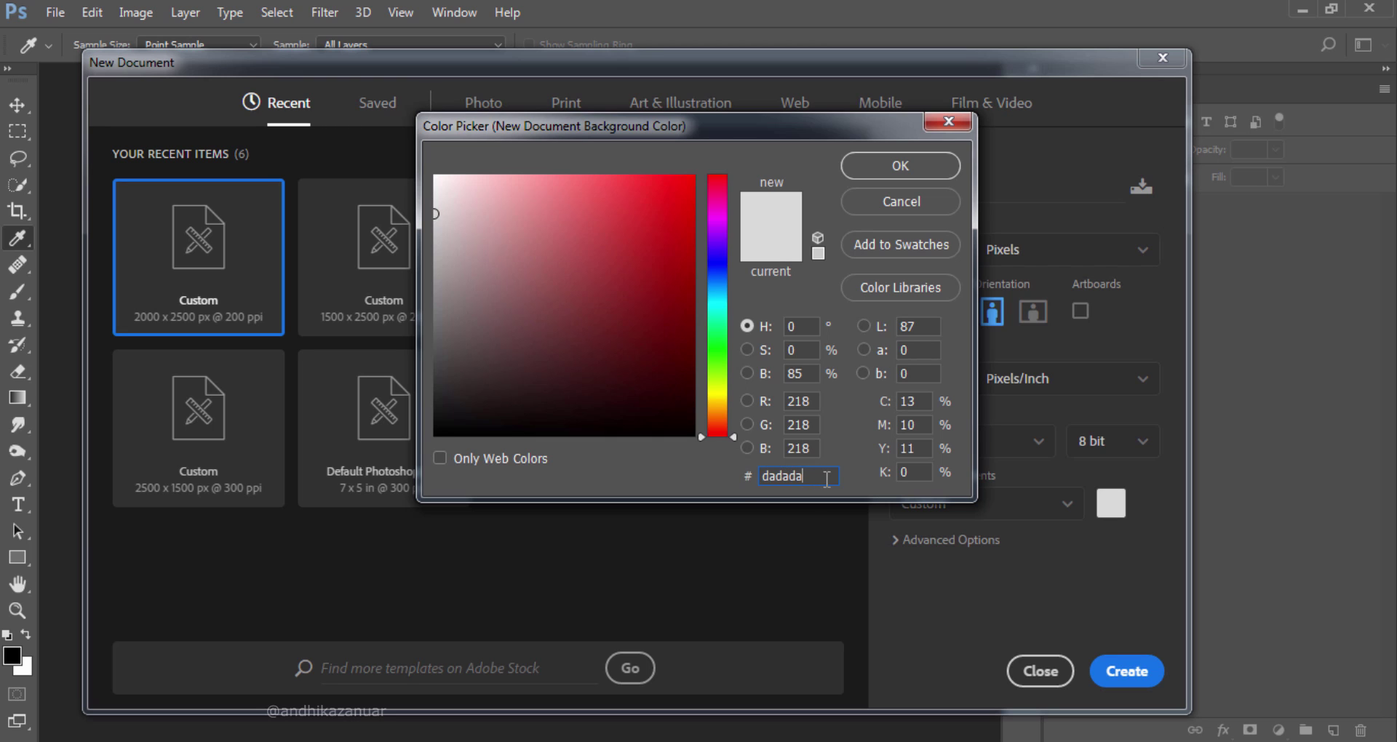
{"action": "left_click", "coordinate": [928, 165]}
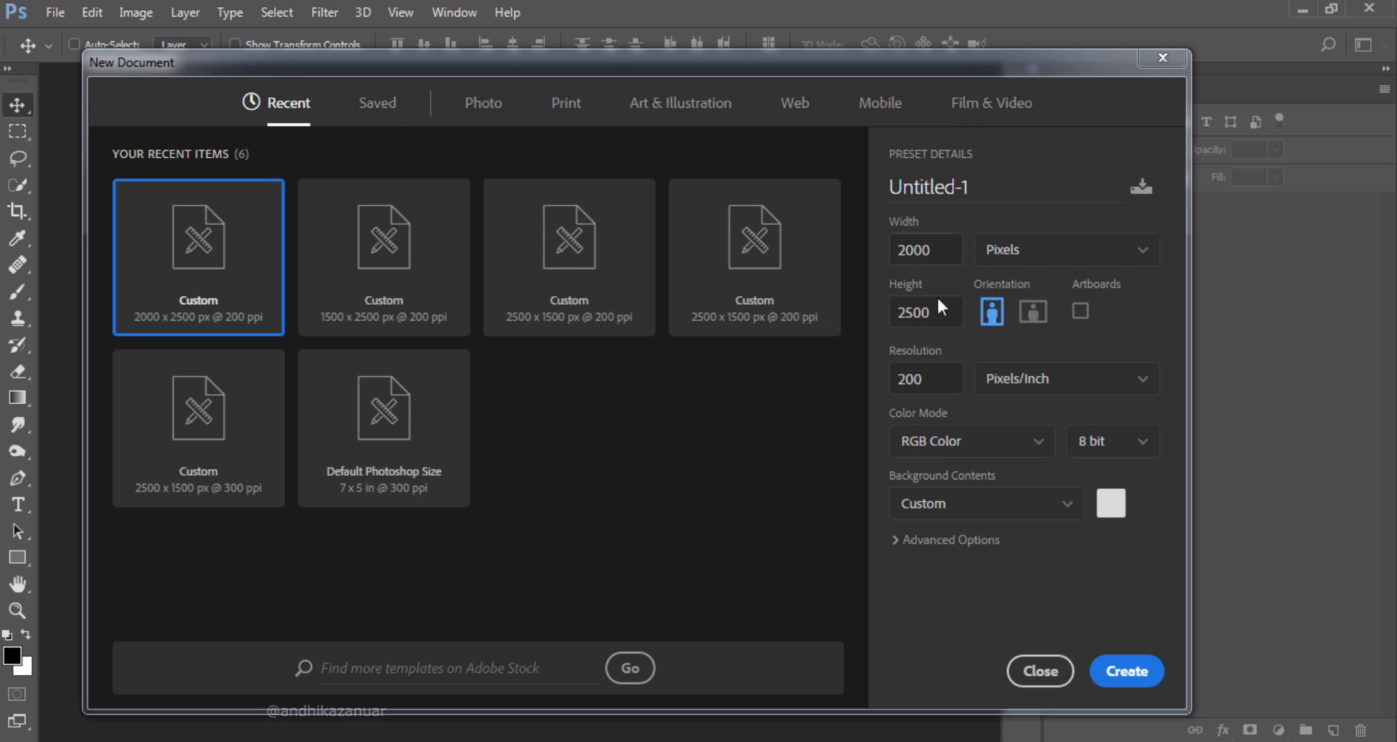
{"action": "left_click", "coordinate": [1129, 671]}
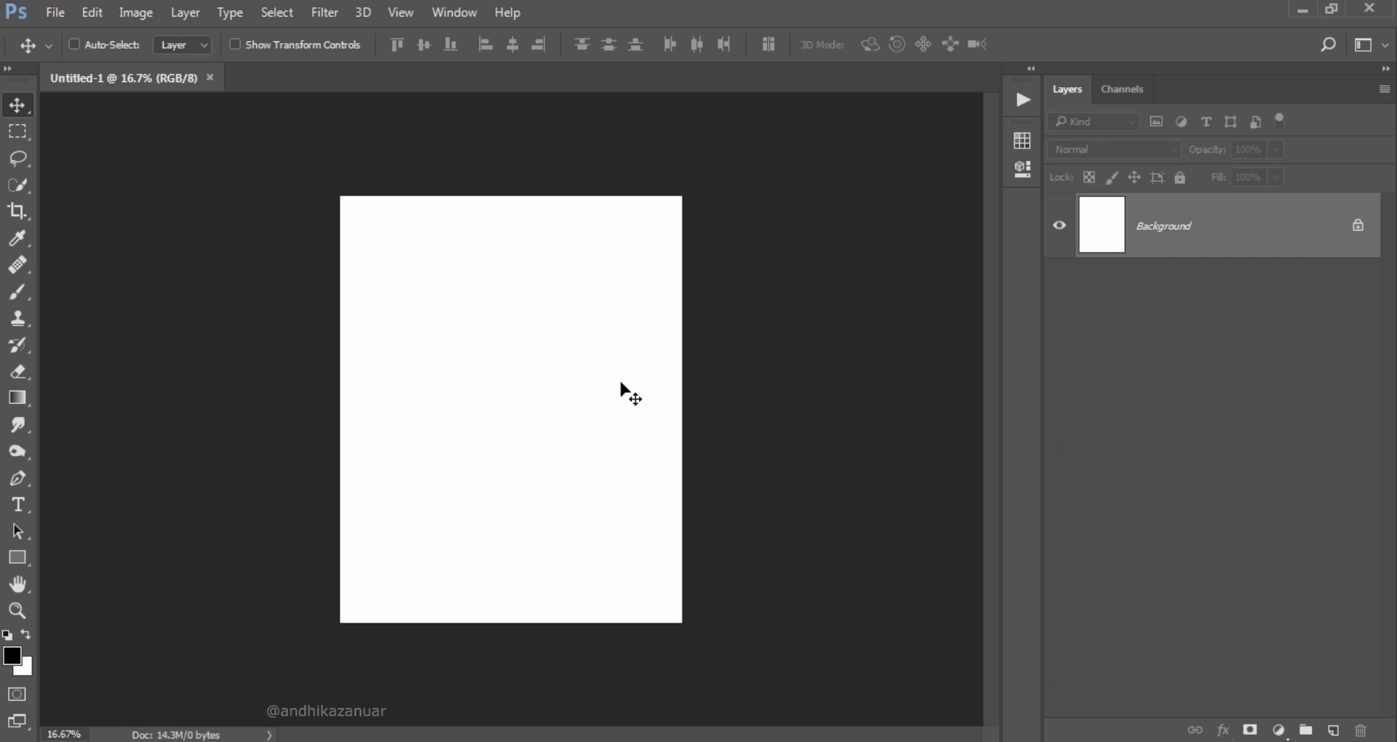
Bring street_by_night.jpg into Untitled-1 as Layer 1, aligned to the top-left corner
{"action": "key", "text": "ctrl+0"}
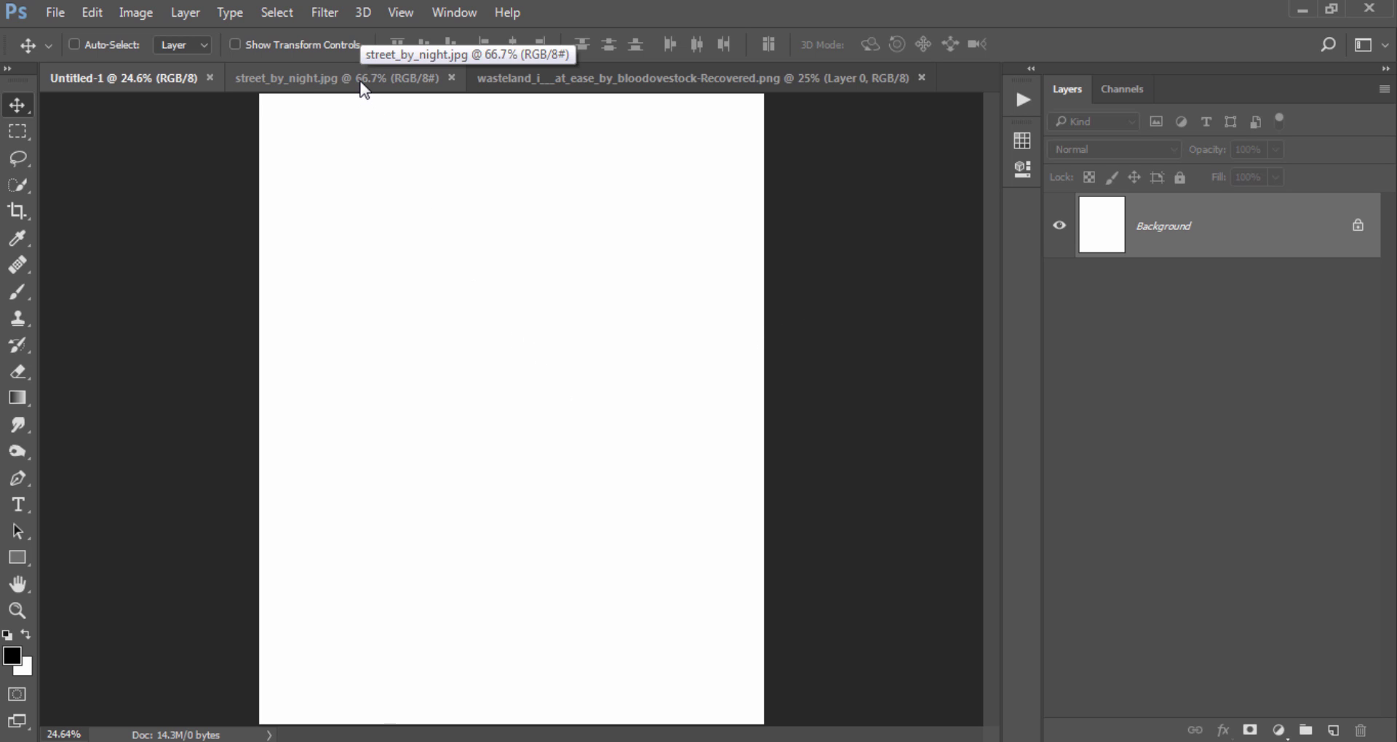
{"action": "left_click", "coordinate": [360, 80]}
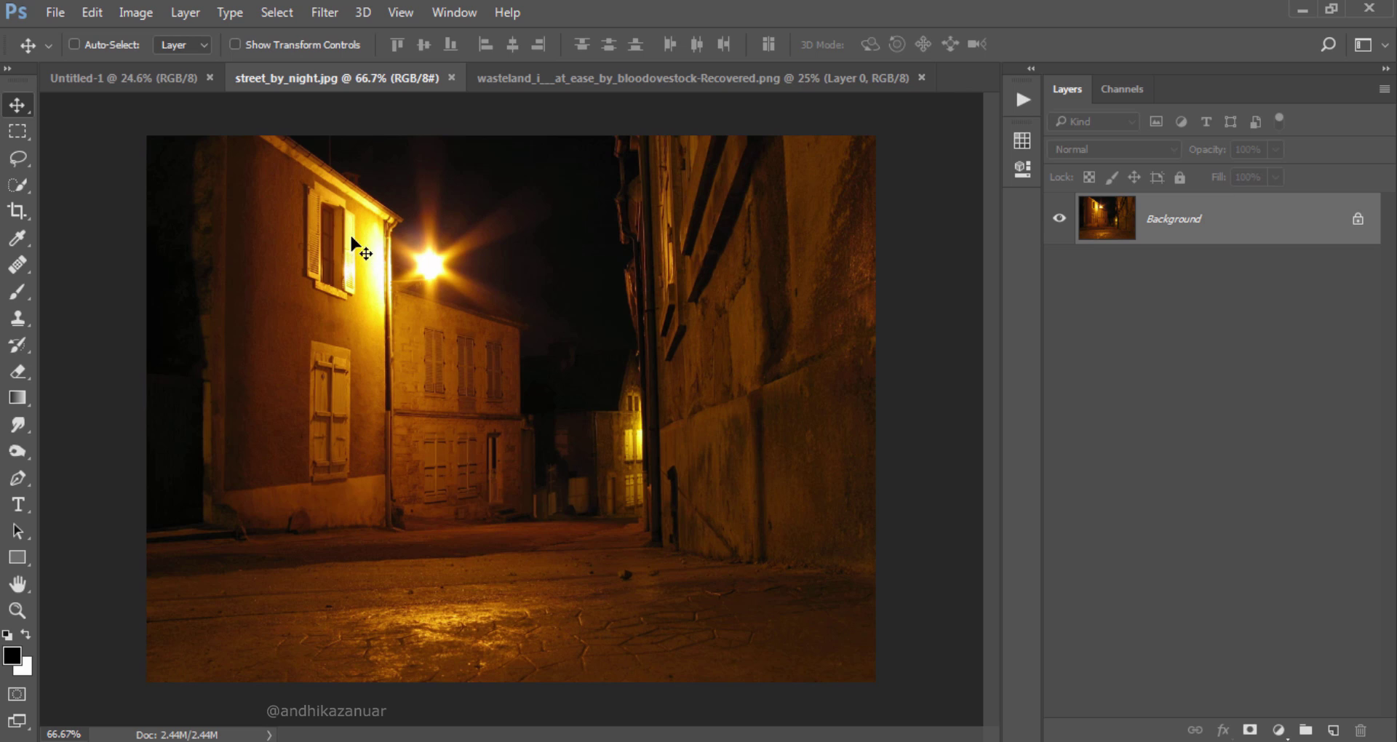
{"action": "mouse_move", "coordinate": [368, 236]}
{"action": "left_mouse_down"}
{"action": "mouse_move", "coordinate": [188, 106]}
{"action": "mouse_move", "coordinate": [399, 222]}
{"action": "left_mouse_up"}
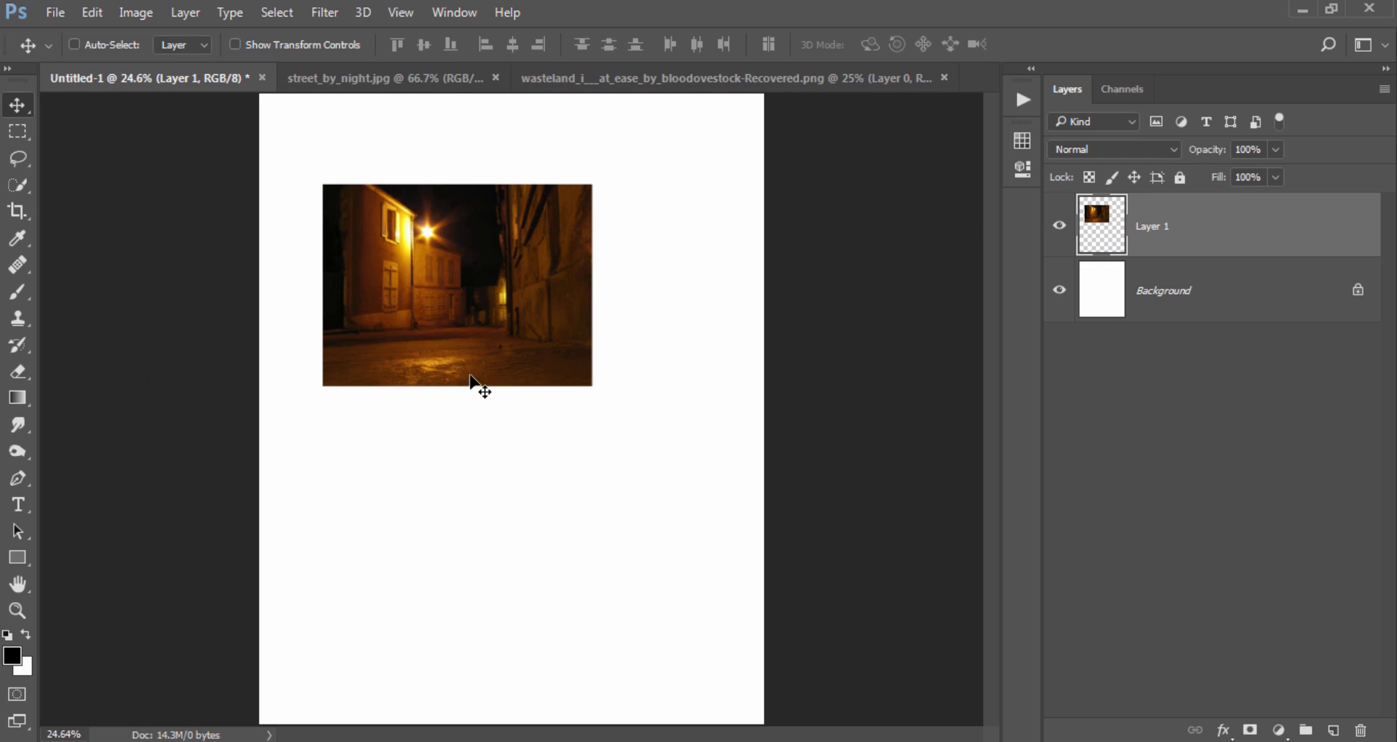
{"action": "left_click_drag", "start_coordinate": [456, 299], "coordinate": [391, 220]}
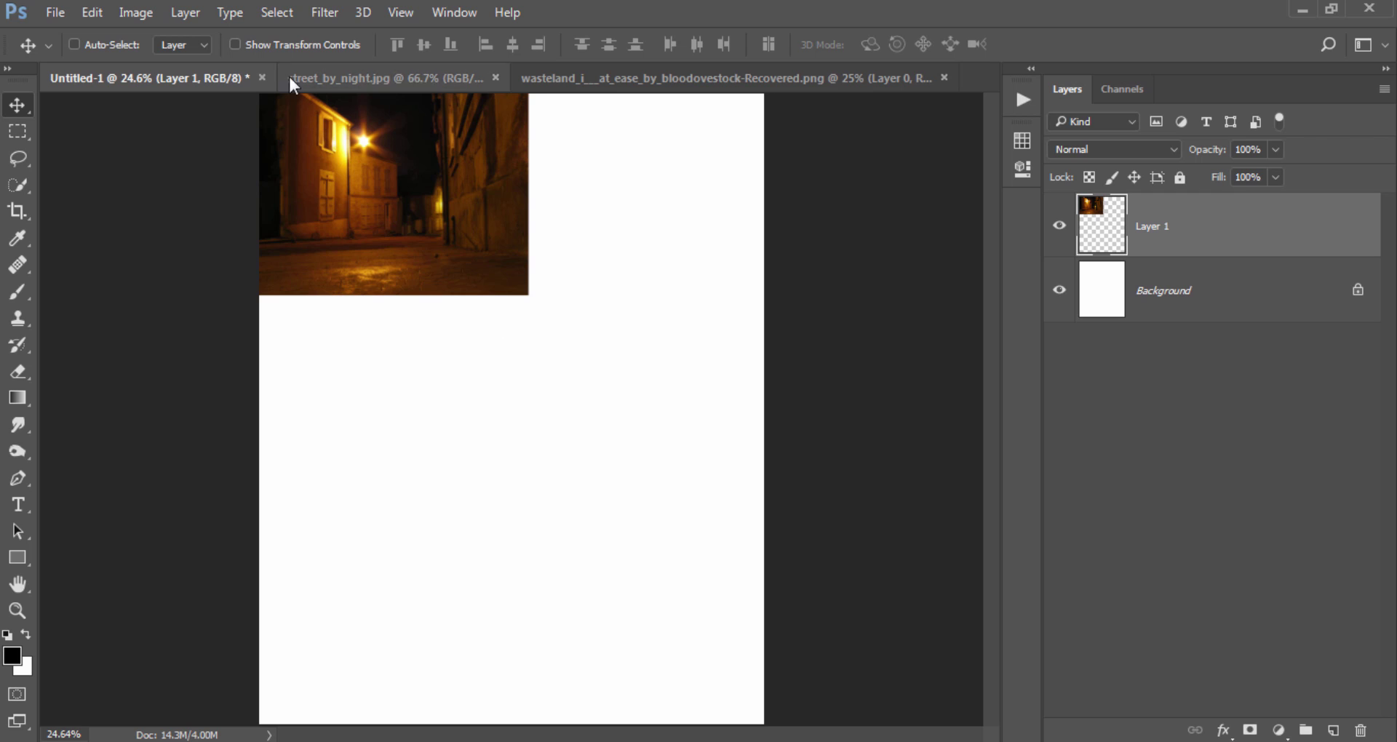
Scale the street photo up to about 314.5% so it covers the canvas
{"action": "left_click", "coordinate": [269, 46]}
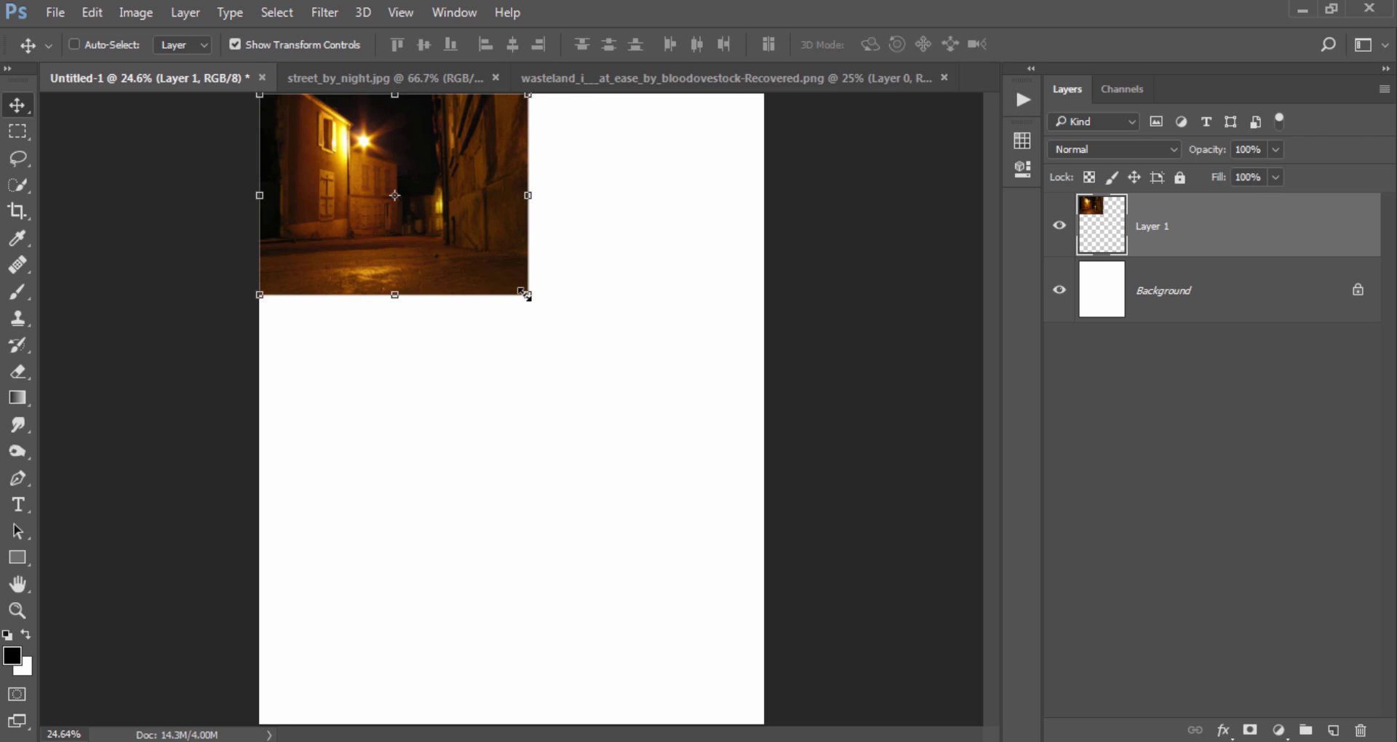
{"action": "left_click_drag", "start_coordinate": [527, 295], "coordinate": [1033, 735]}
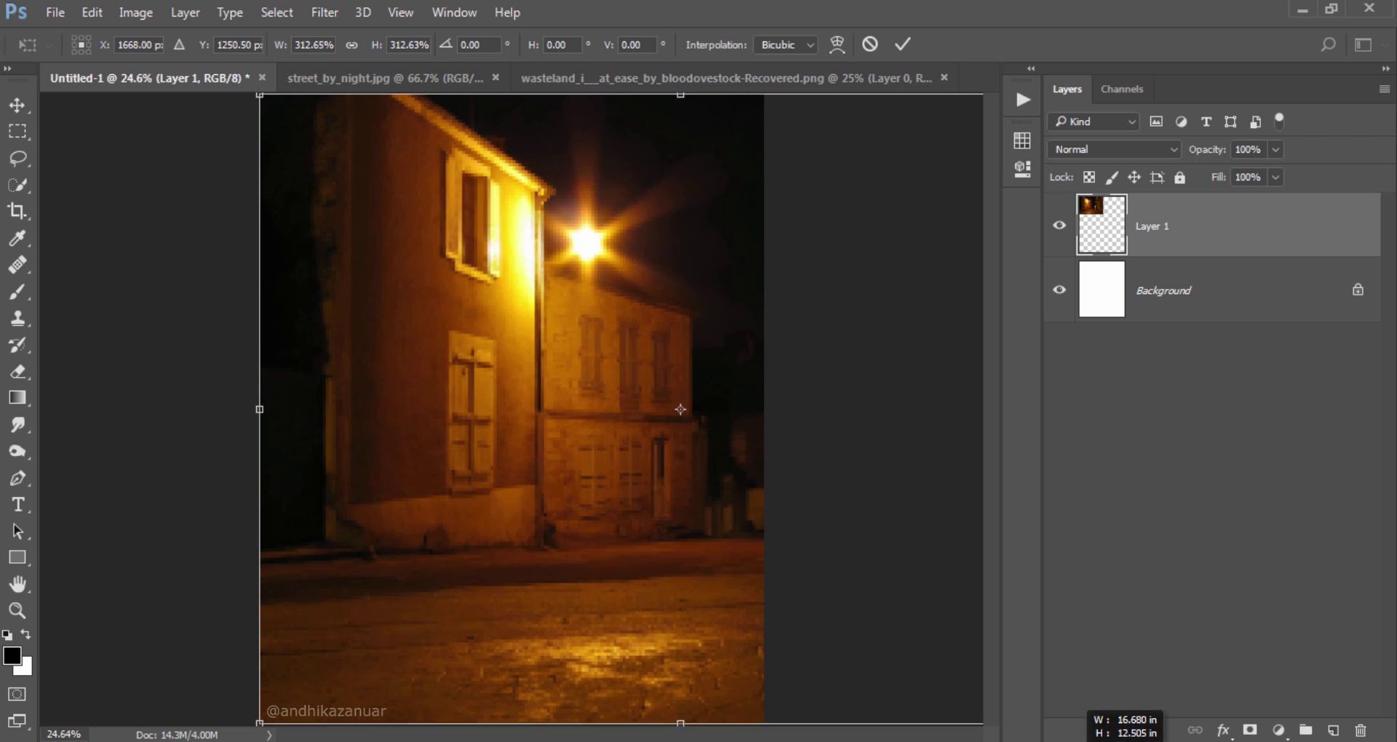
{"action": "left_click_drag", "start_coordinate": [1034, 735], "coordinate": [1088, 735]}
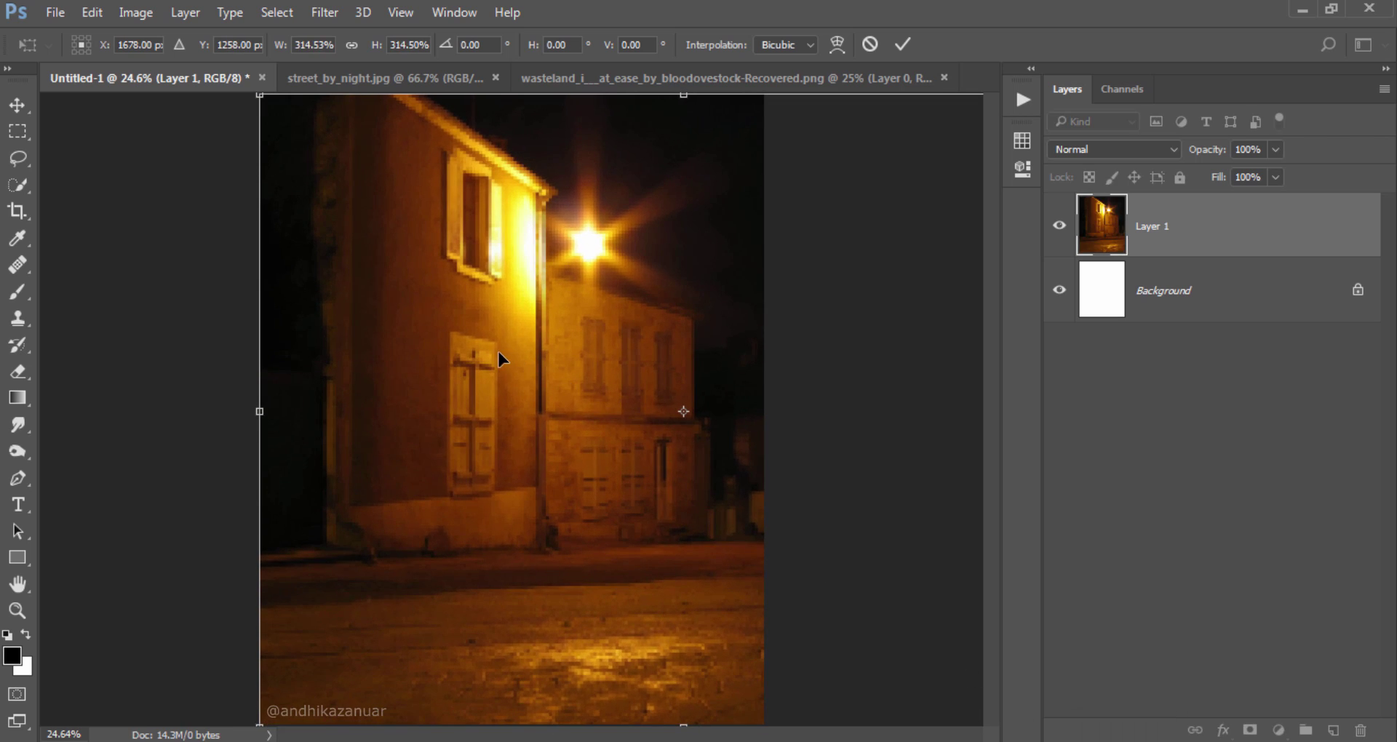
{"action": "left_click", "coordinate": [902, 44]}
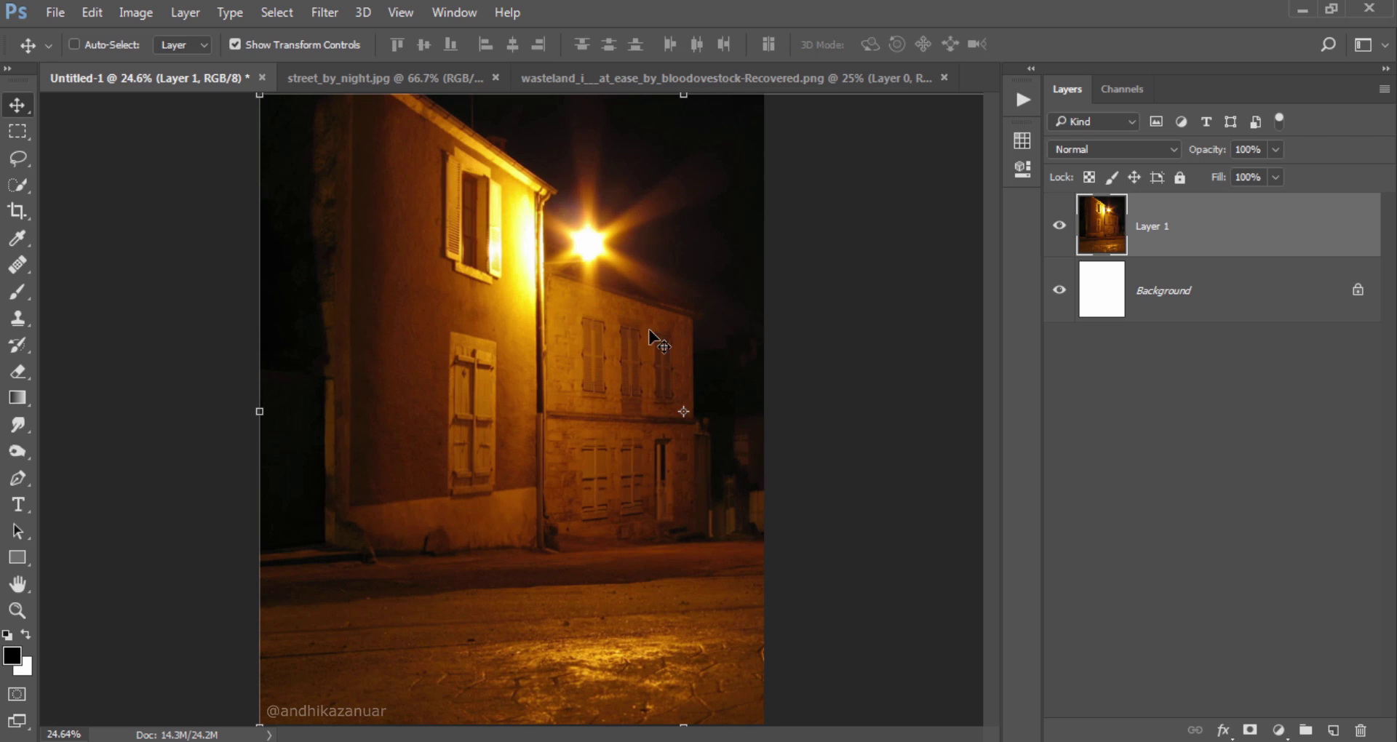
Shift the enlarged street photo left to frame the alley
{"action": "left_click", "coordinate": [246, 44]}
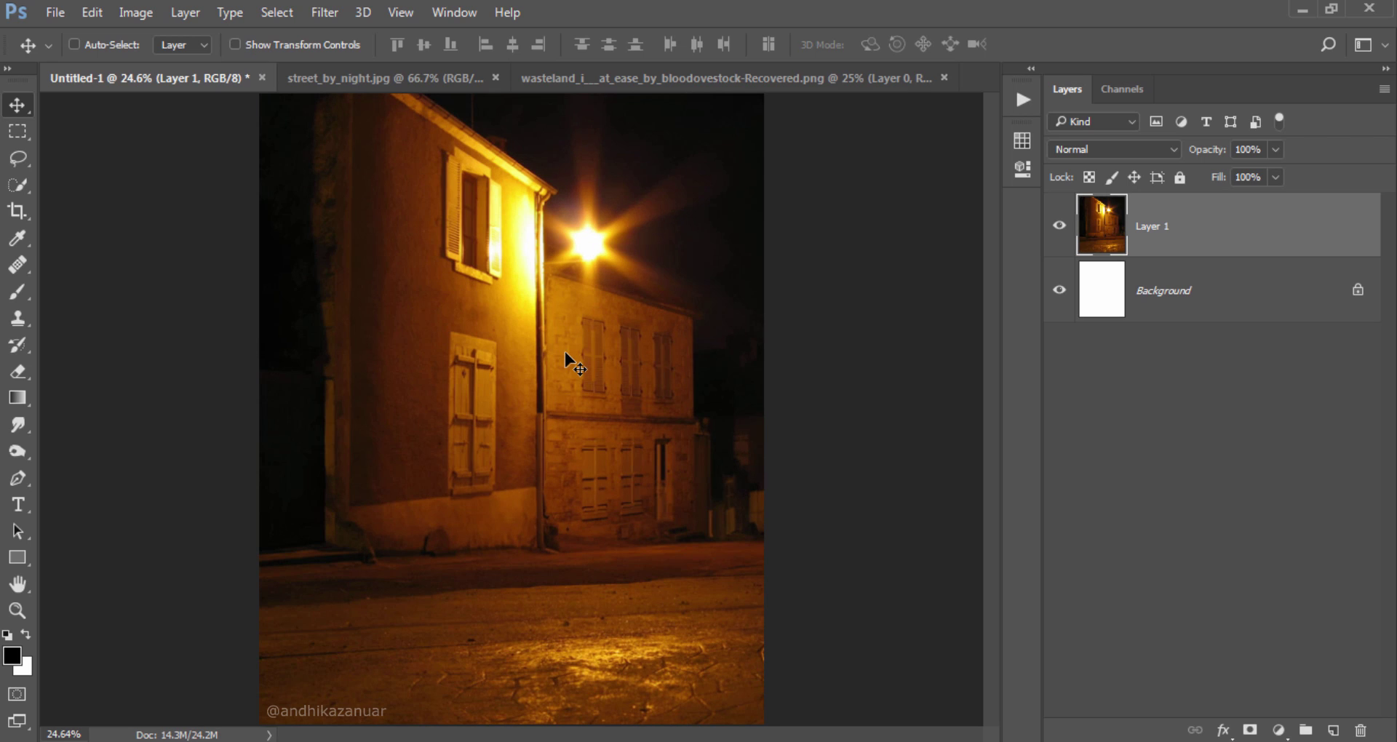
{"action": "left_click_drag", "start_coordinate": [565, 352], "coordinate": [423, 352]}
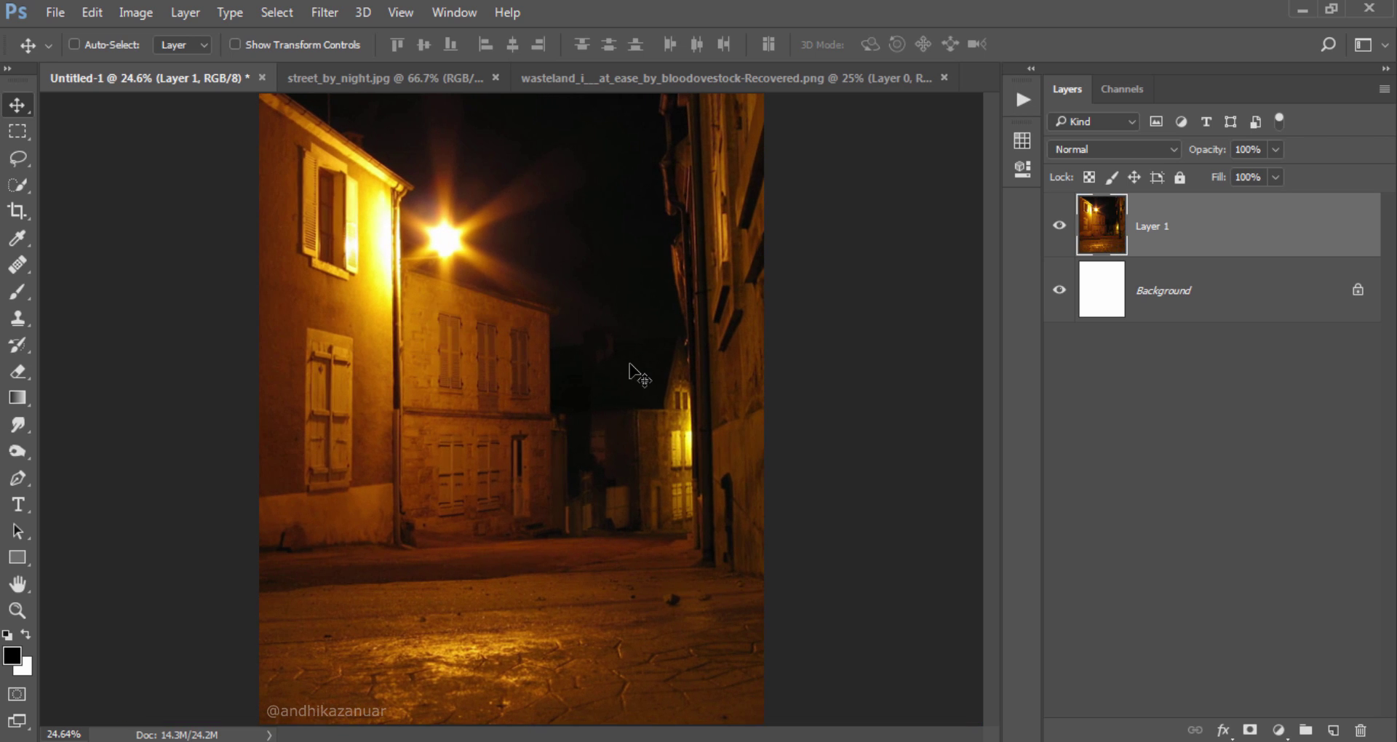
{"action": "left_click_drag", "start_coordinate": [631, 364], "coordinate": [609, 364]}
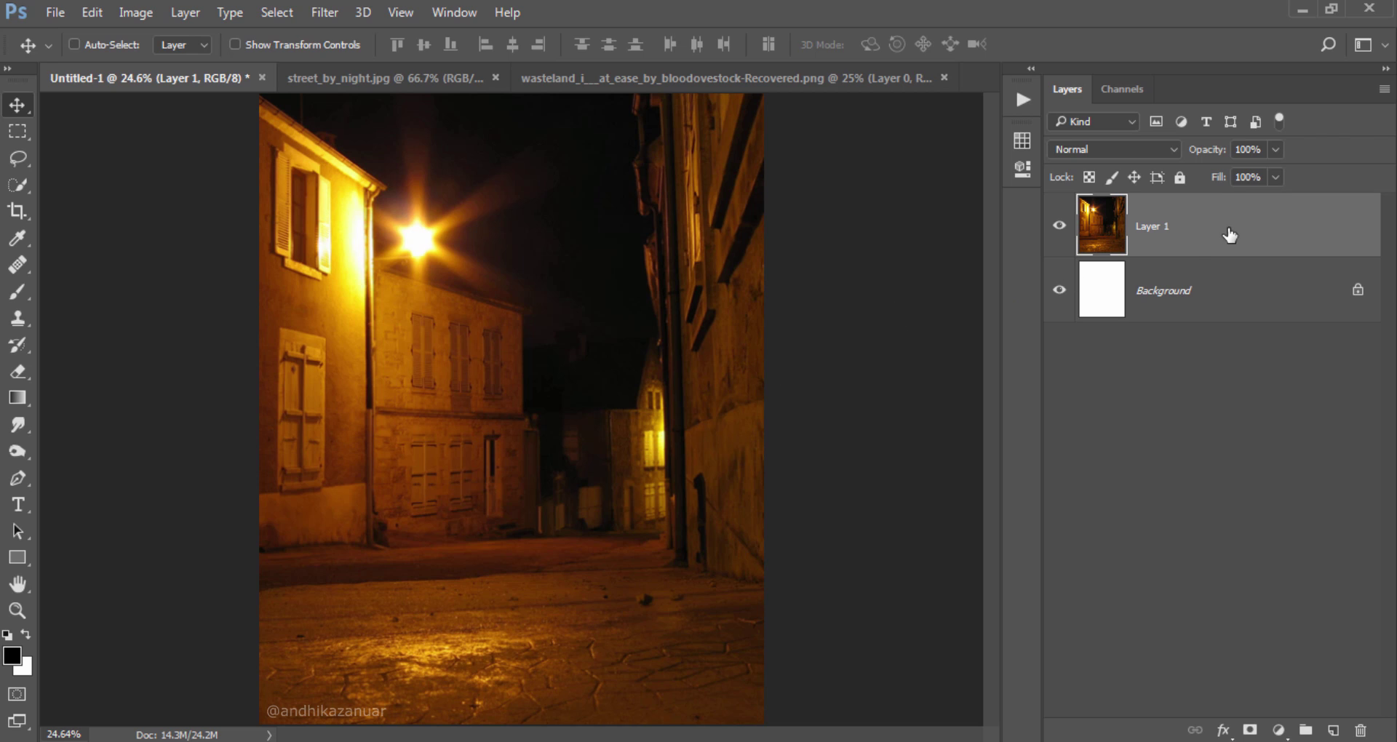
Desaturate Layer 1 with Hue/Saturation, setting Saturation to -100
{"action": "key", "text": "ctrl+u"}
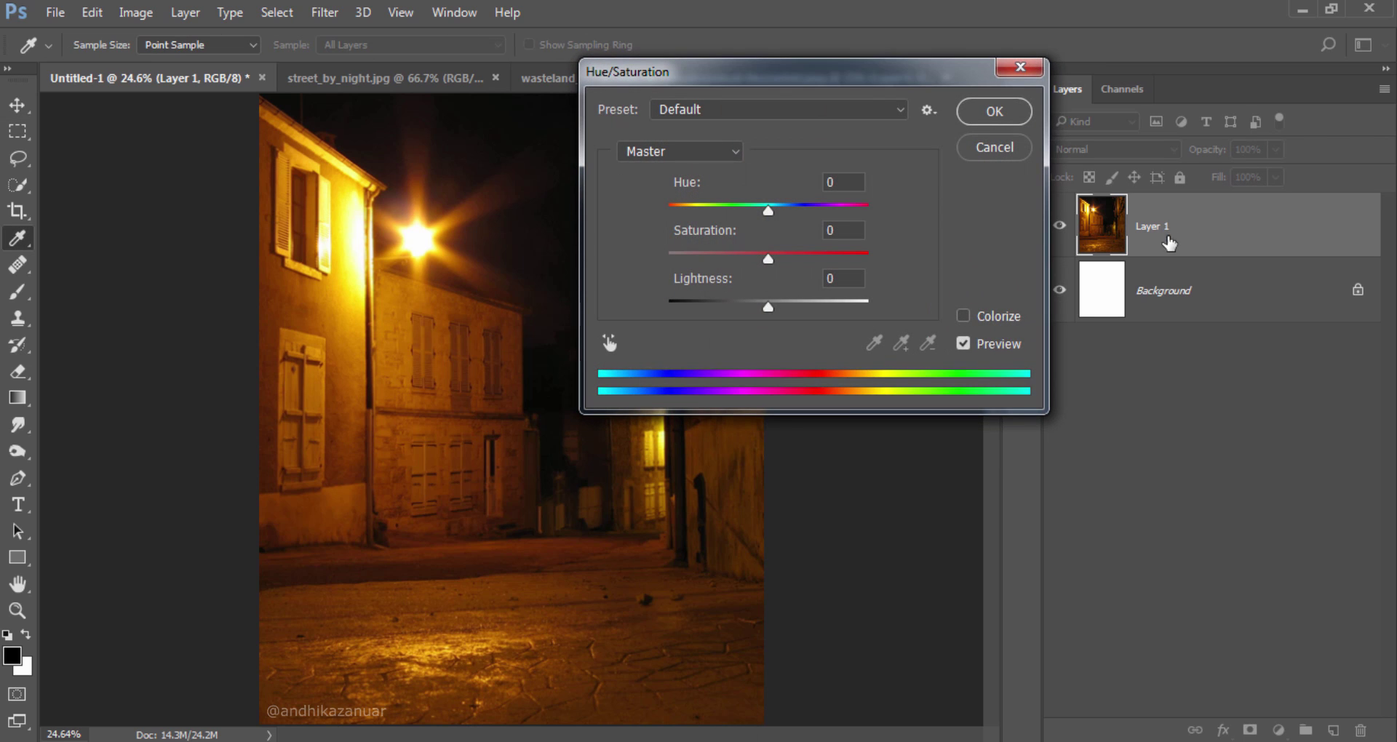
{"action": "left_click_drag", "start_coordinate": [850, 74], "coordinate": [991, 263]}
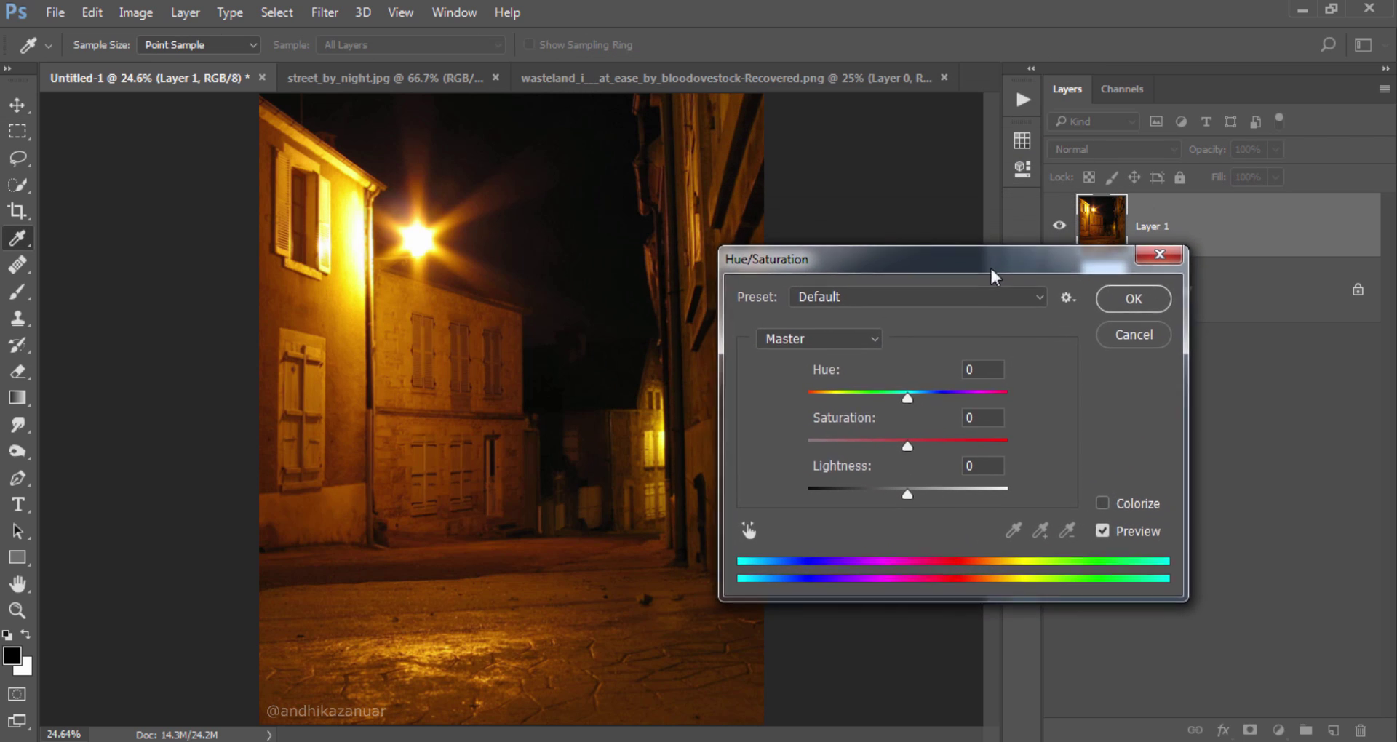
{"action": "left_click_drag", "start_coordinate": [909, 447], "coordinate": [803, 441]}
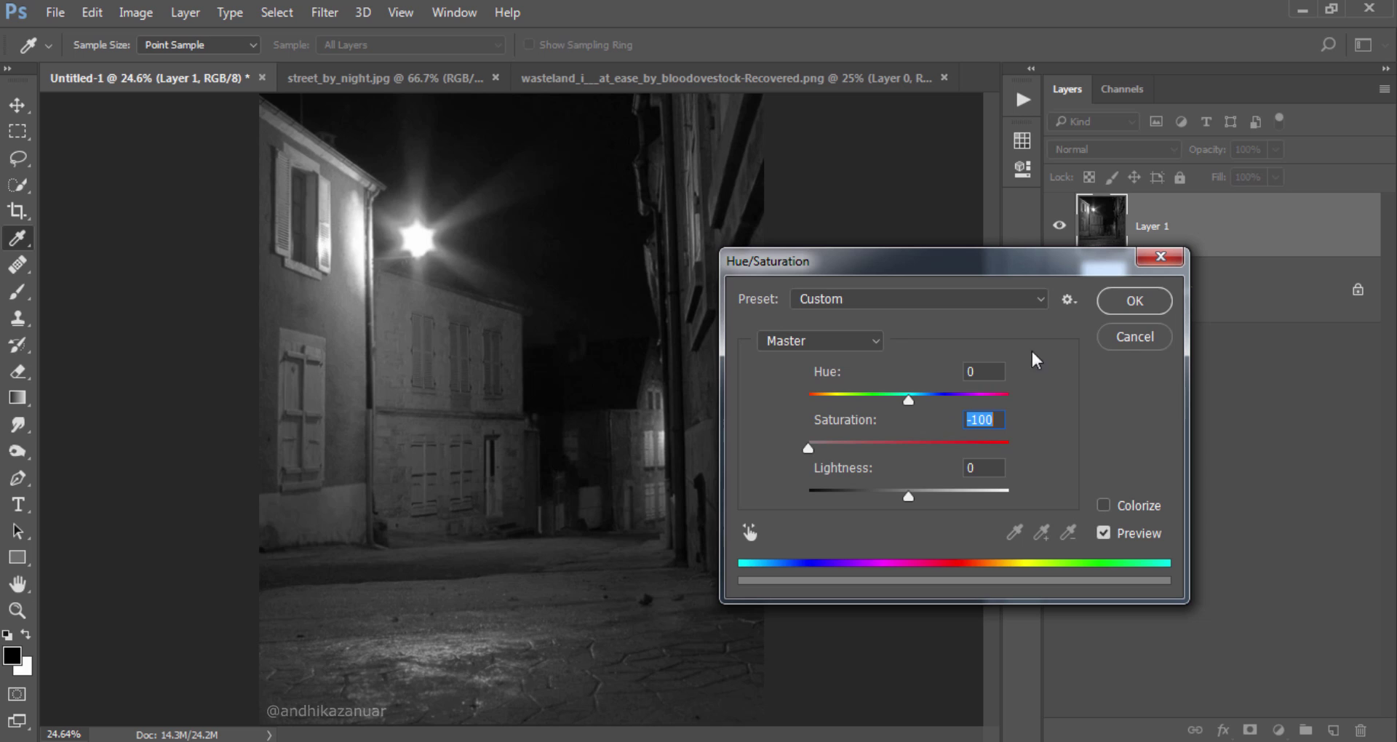
{"action": "left_click", "coordinate": [1134, 300]}
{"action": "key", "text": "v"}
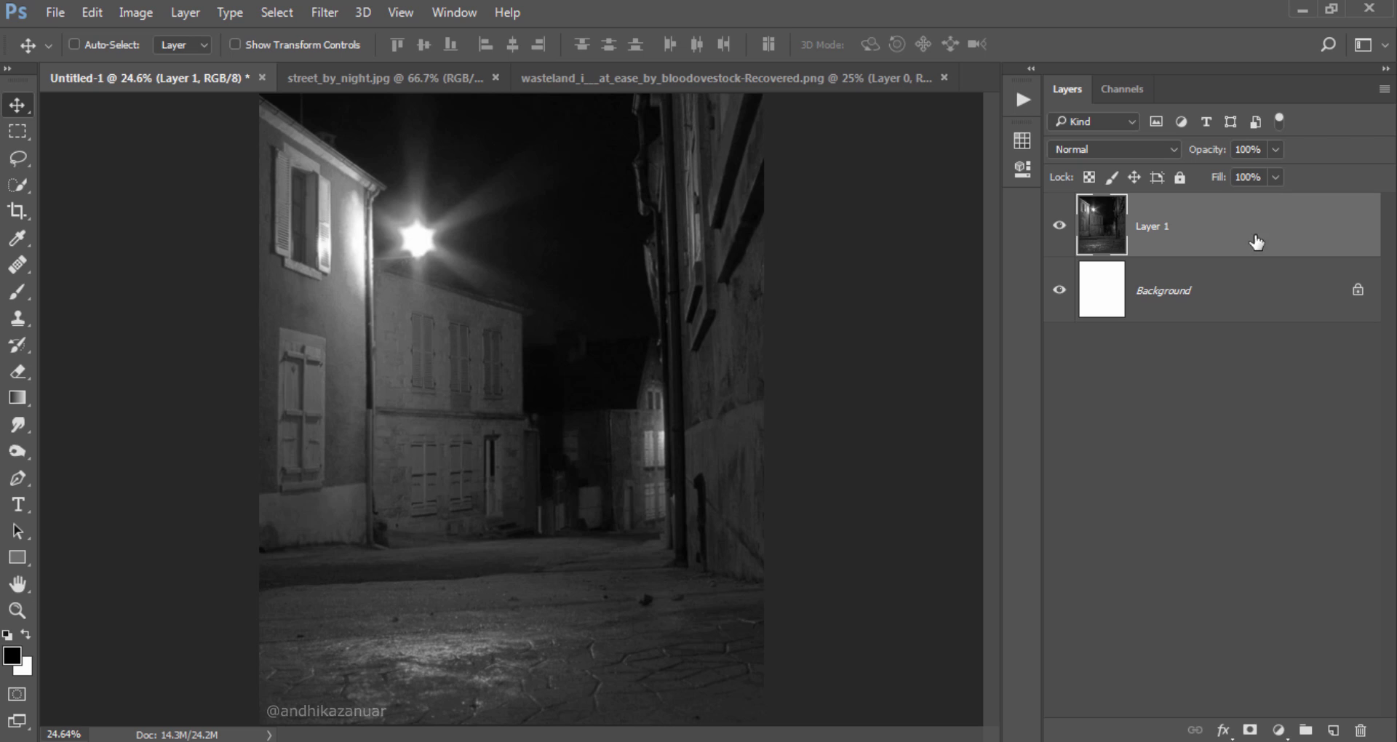
Duplicate Layer 1 and give Layer 1 copy an 8.0 px Gaussian Blur
{"action": "mouse_move", "coordinate": [1255, 243]}
{"action": "left_mouse_down"}
{"action": "mouse_move", "coordinate": [1266, 412]}
{"action": "mouse_move", "coordinate": [1333, 728]}
{"action": "left_mouse_up"}
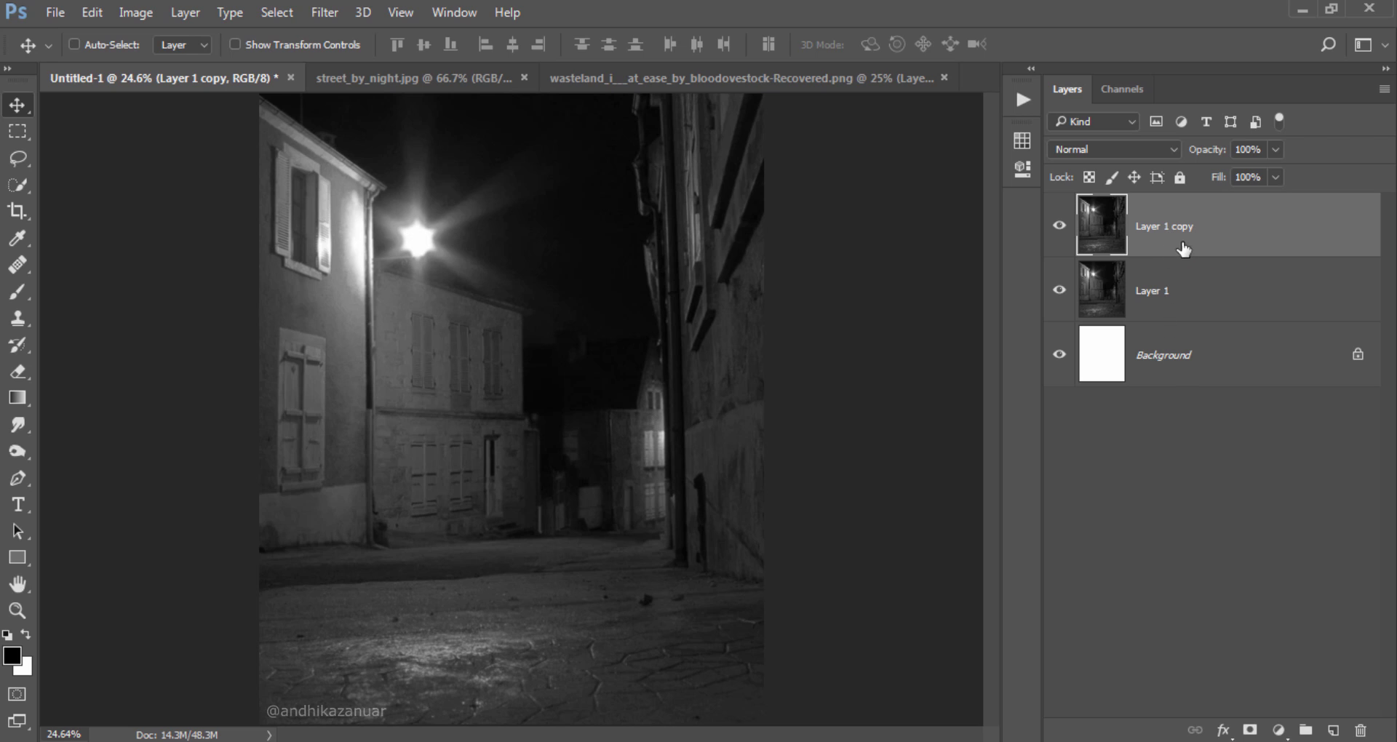
{"action": "left_click", "coordinate": [324, 13]}
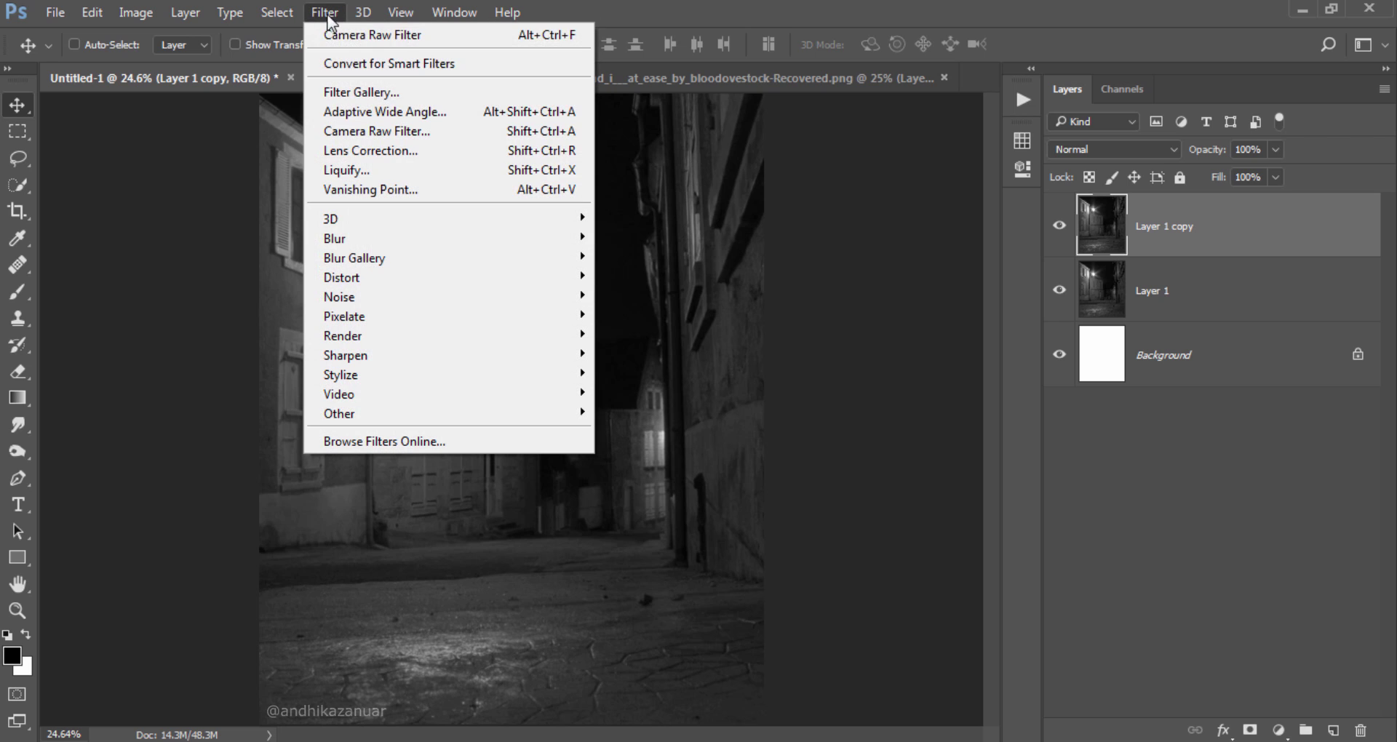
{"action": "mouse_move", "coordinate": [448, 238]}
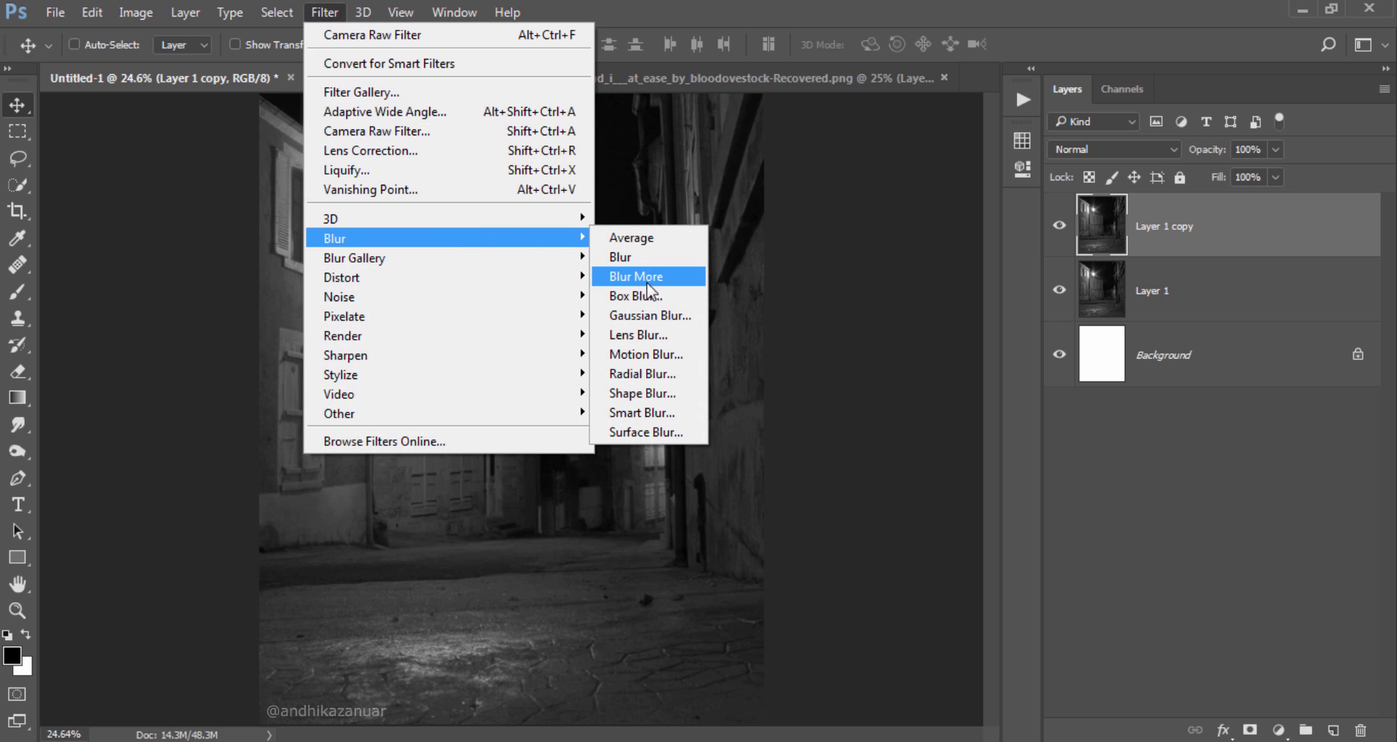
{"action": "left_click", "coordinate": [658, 315]}
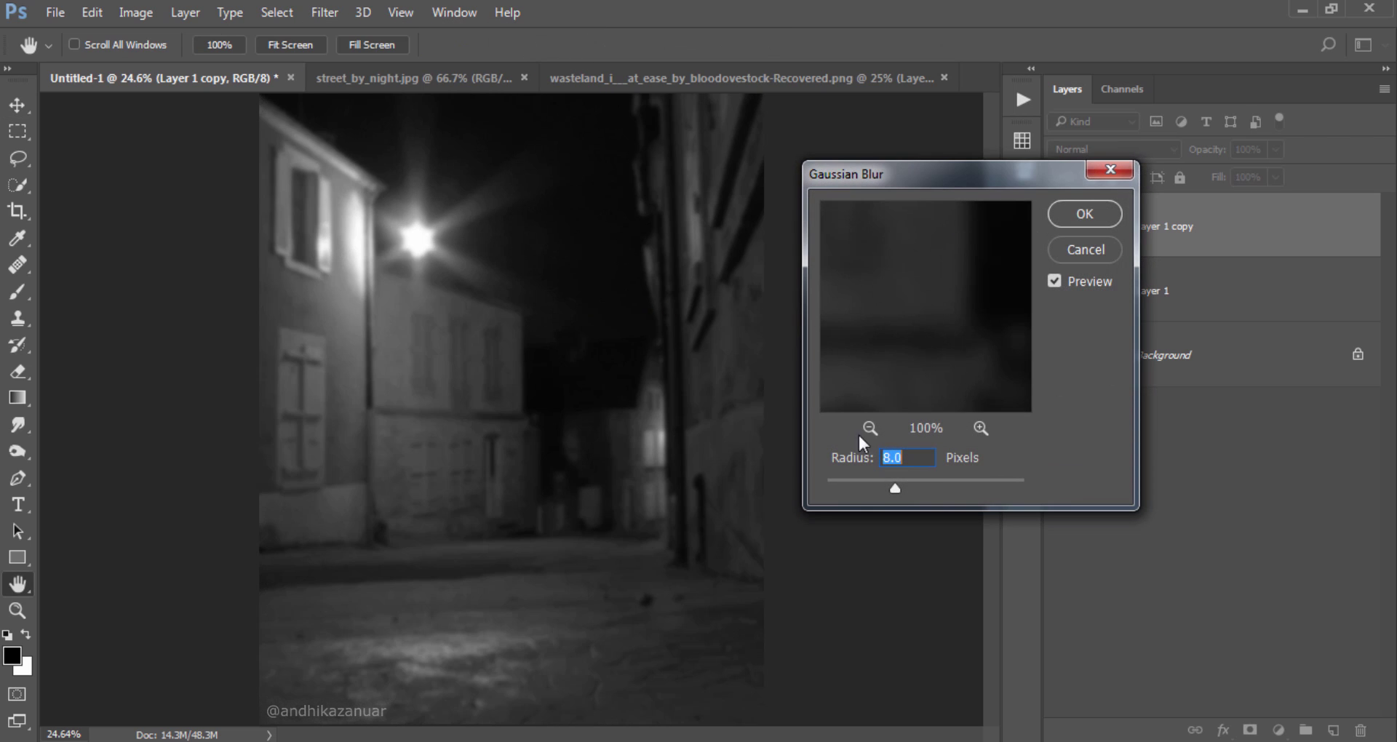
{"action": "left_click", "coordinate": [917, 457]}
{"action": "left_click", "coordinate": [1083, 217]}
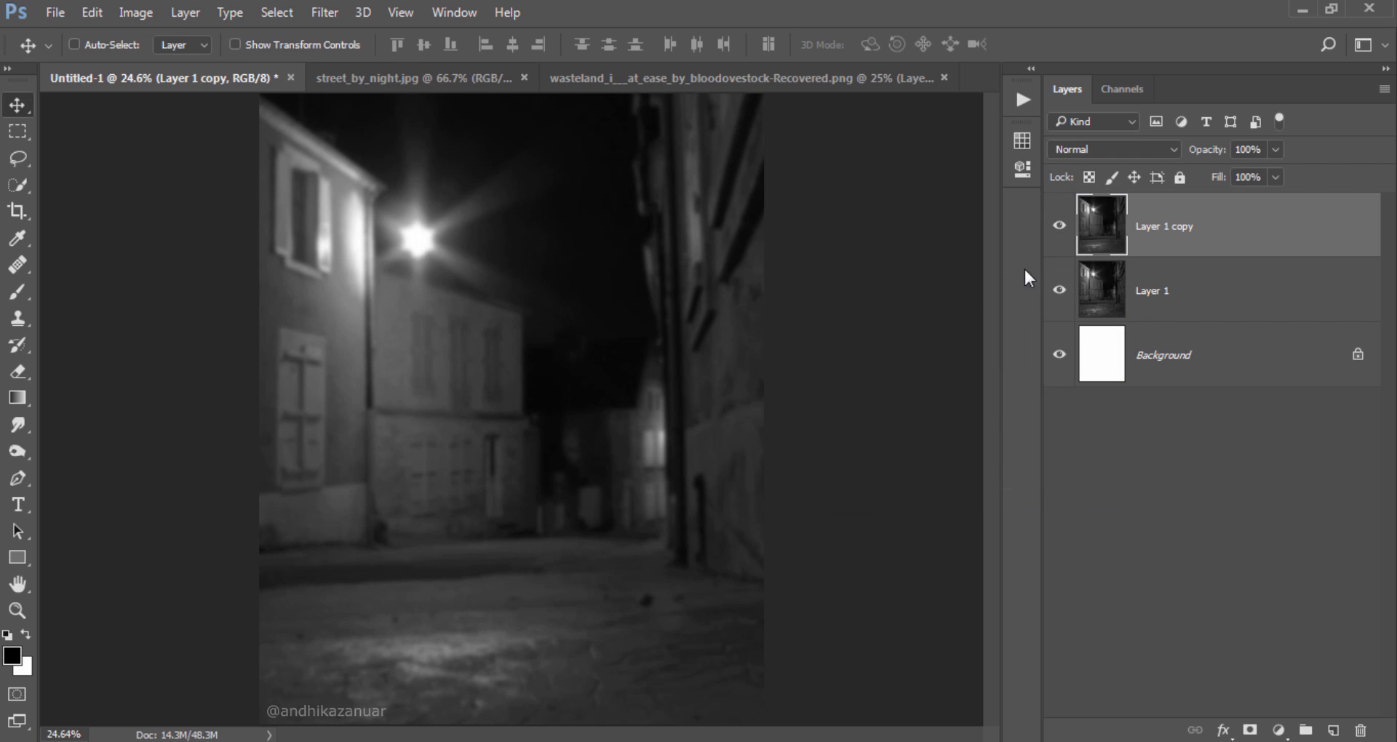
Mask Layer 1 copy with a bottom-up gradient so the sharp cobblestone foreground shows through
{"action": "left_click", "coordinate": [1250, 730]}
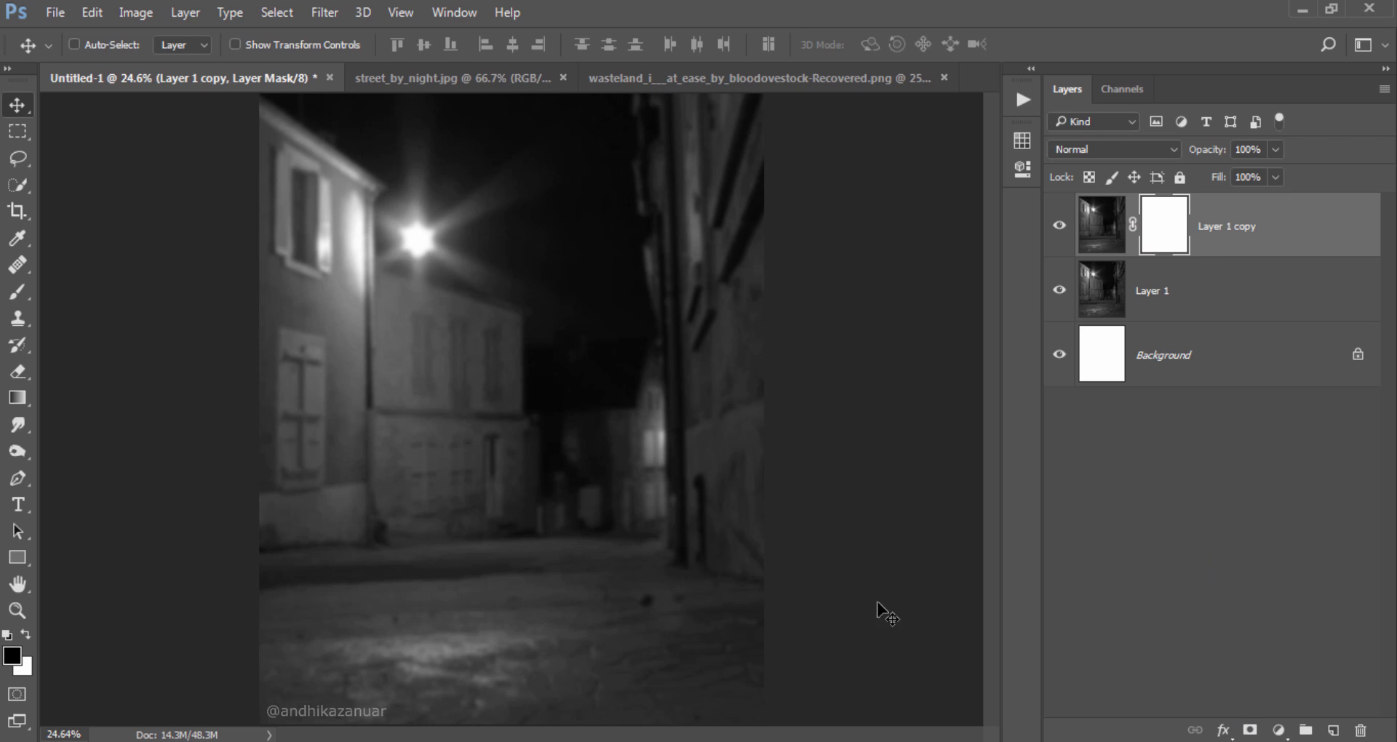
{"action": "left_click", "coordinate": [16, 401]}
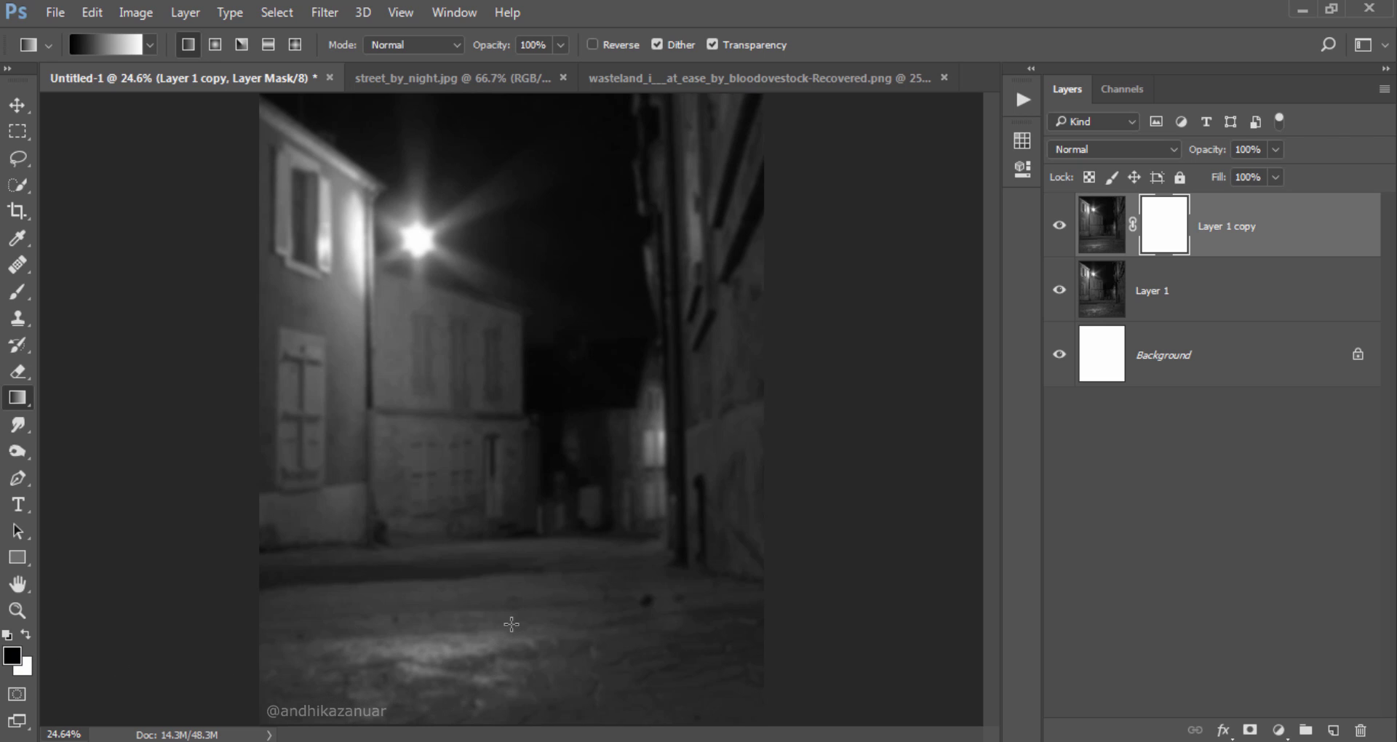
{"action": "left_click_drag", "start_coordinate": [511, 630], "coordinate": [512, 545]}
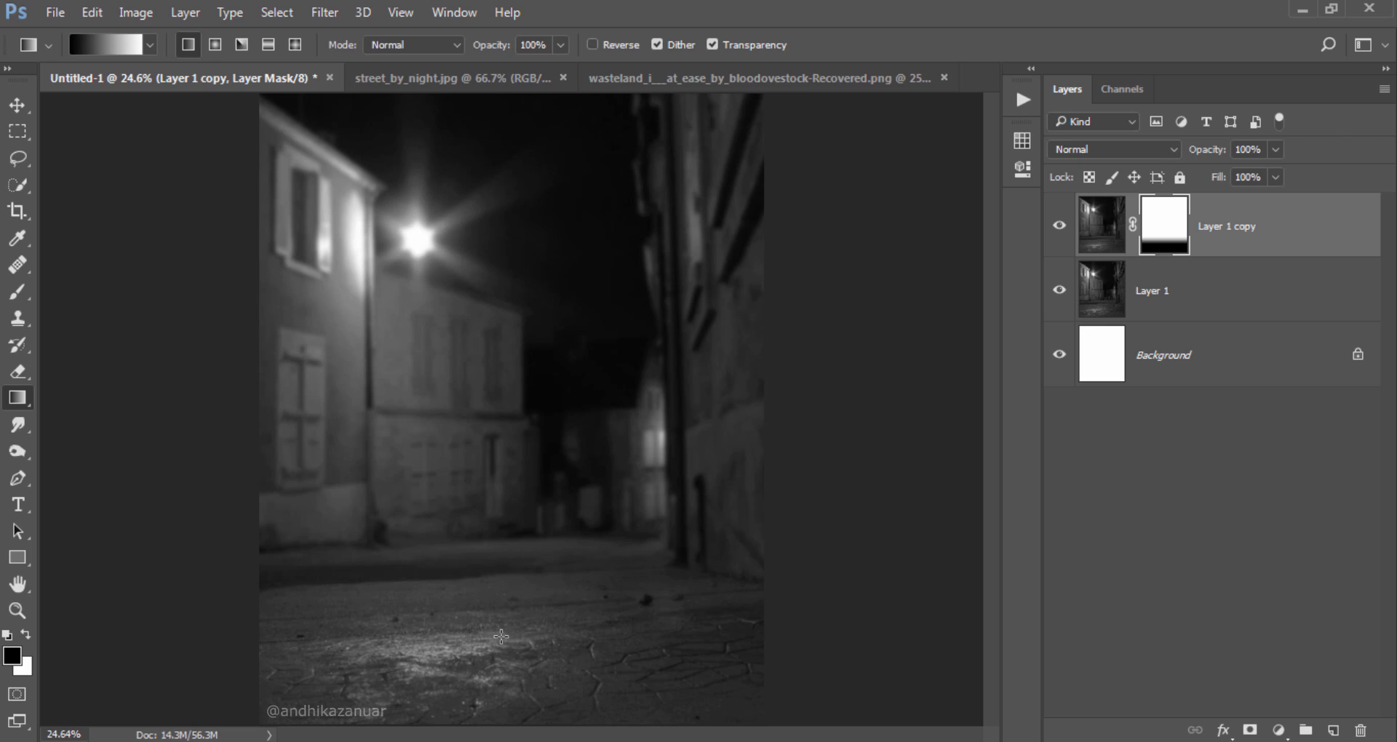
{"action": "left_click_drag", "start_coordinate": [510, 646], "coordinate": [510, 564]}
{"action": "mouse_move", "coordinate": [499, 712]}
{"action": "left_mouse_down"}
{"action": "mouse_move", "coordinate": [500, 544]}
{"action": "mouse_move", "coordinate": [499, 570]}
{"action": "left_mouse_up"}
{"action": "left_click", "coordinate": [18, 105]}
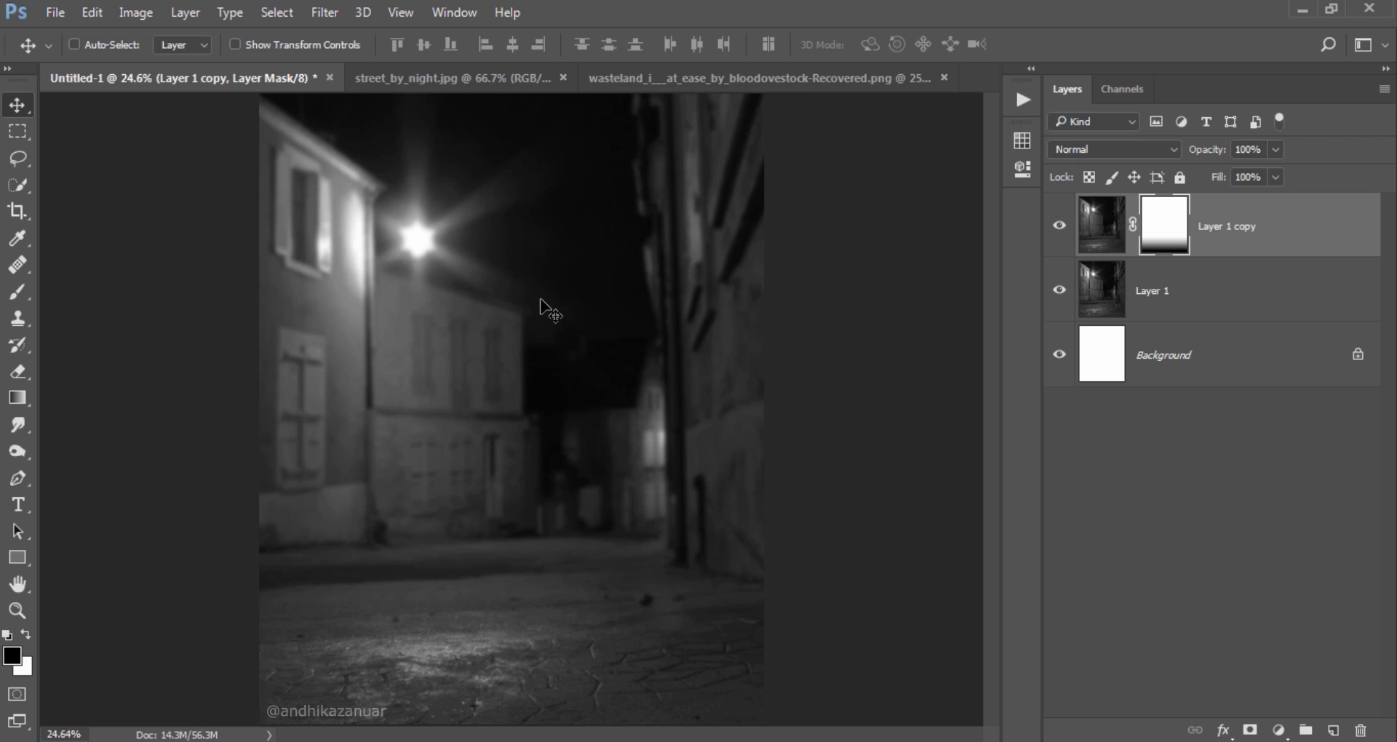
Add Layer 2 and set up a white brush at 10% opacity
{"action": "left_click", "coordinate": [1332, 729]}
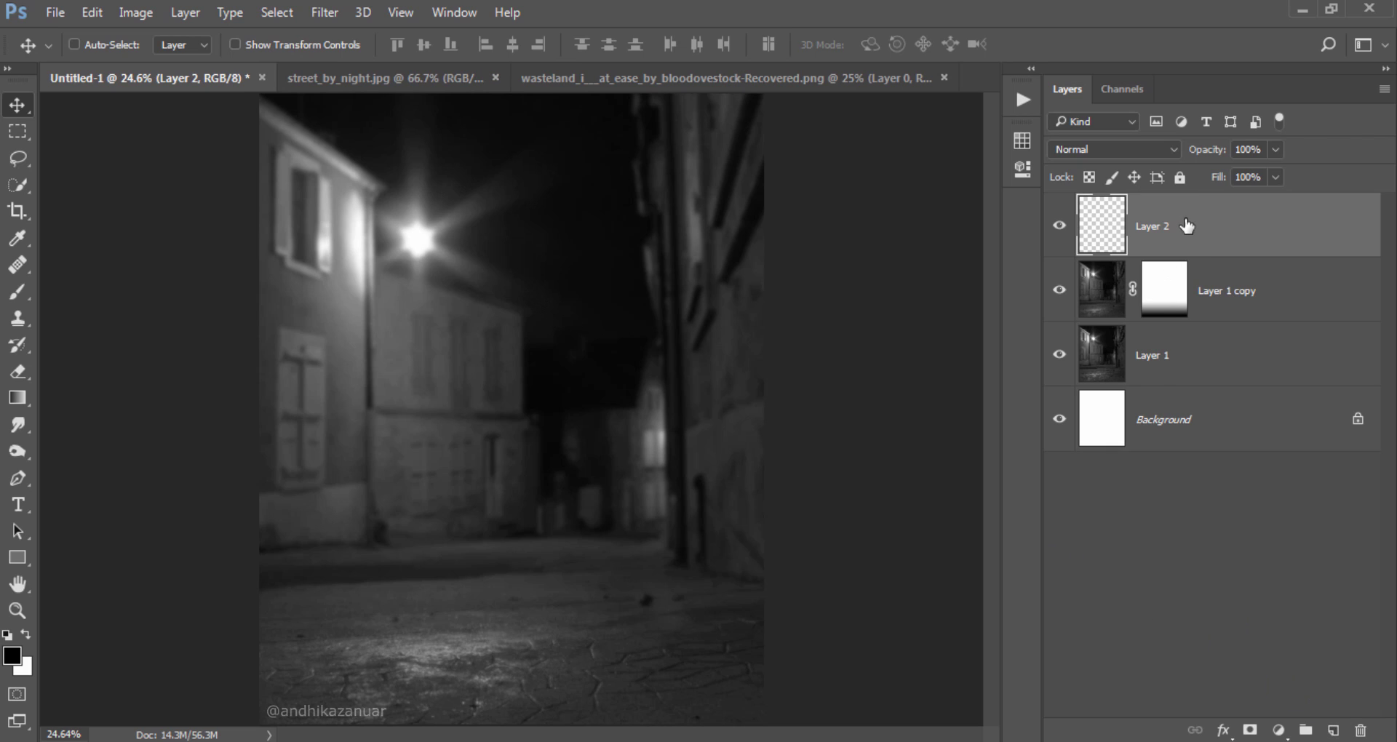
{"action": "left_click", "coordinate": [20, 297]}
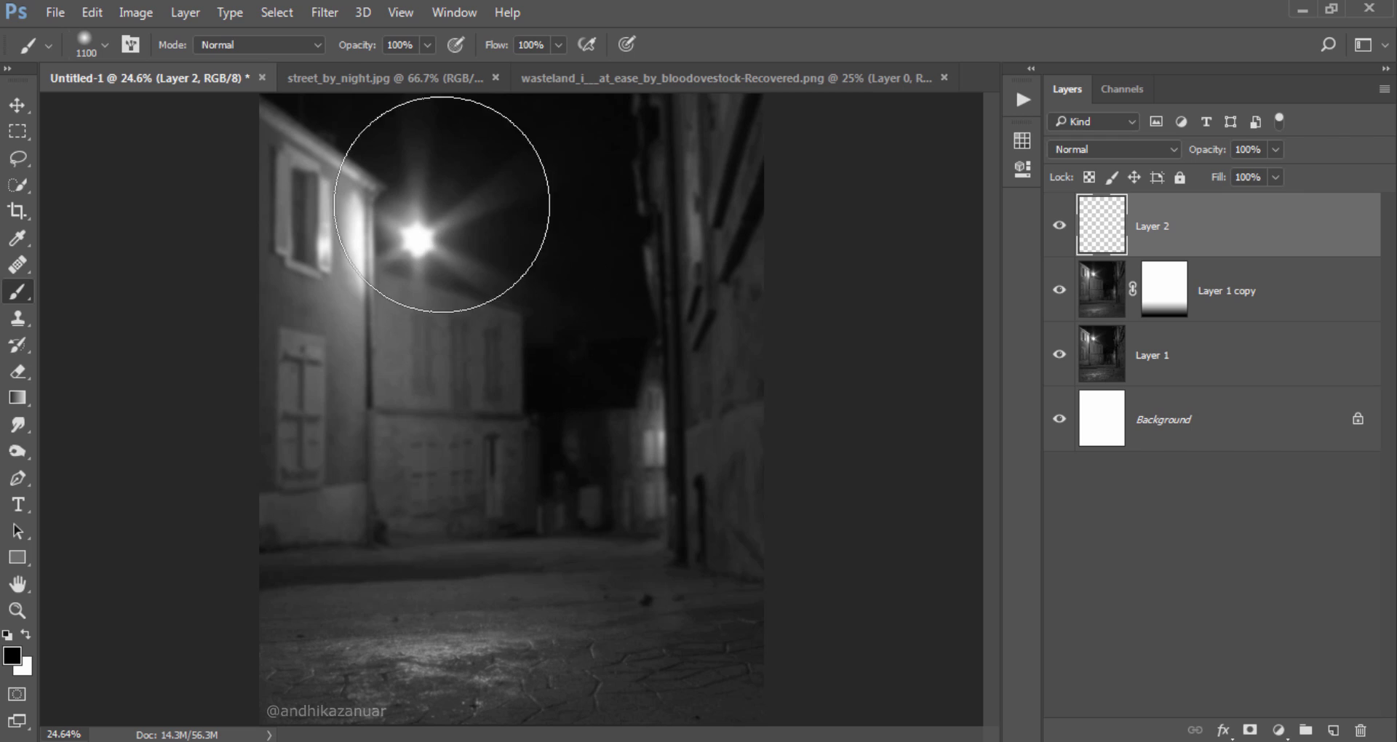
{"action": "left_click", "coordinate": [360, 49]}
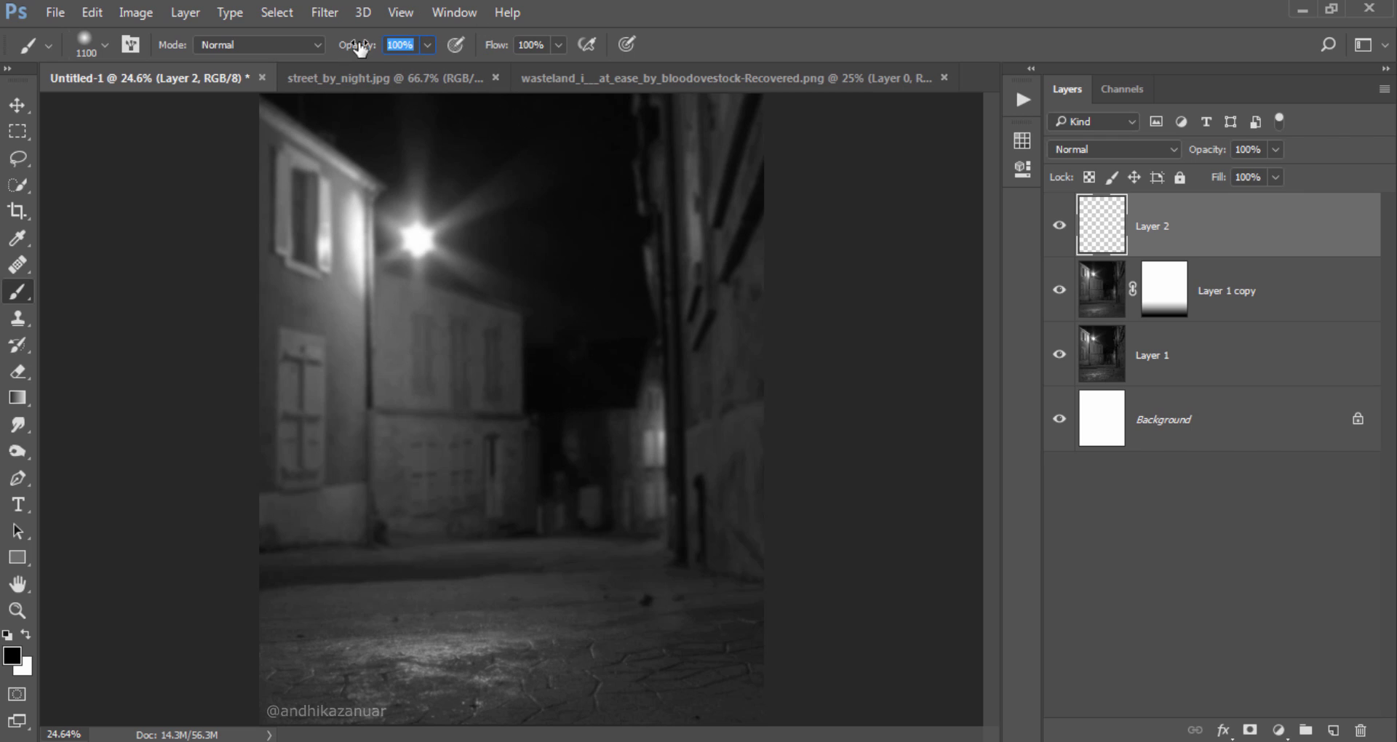
{"action": "type", "text": "10"}
{"action": "key", "text": "Return"}
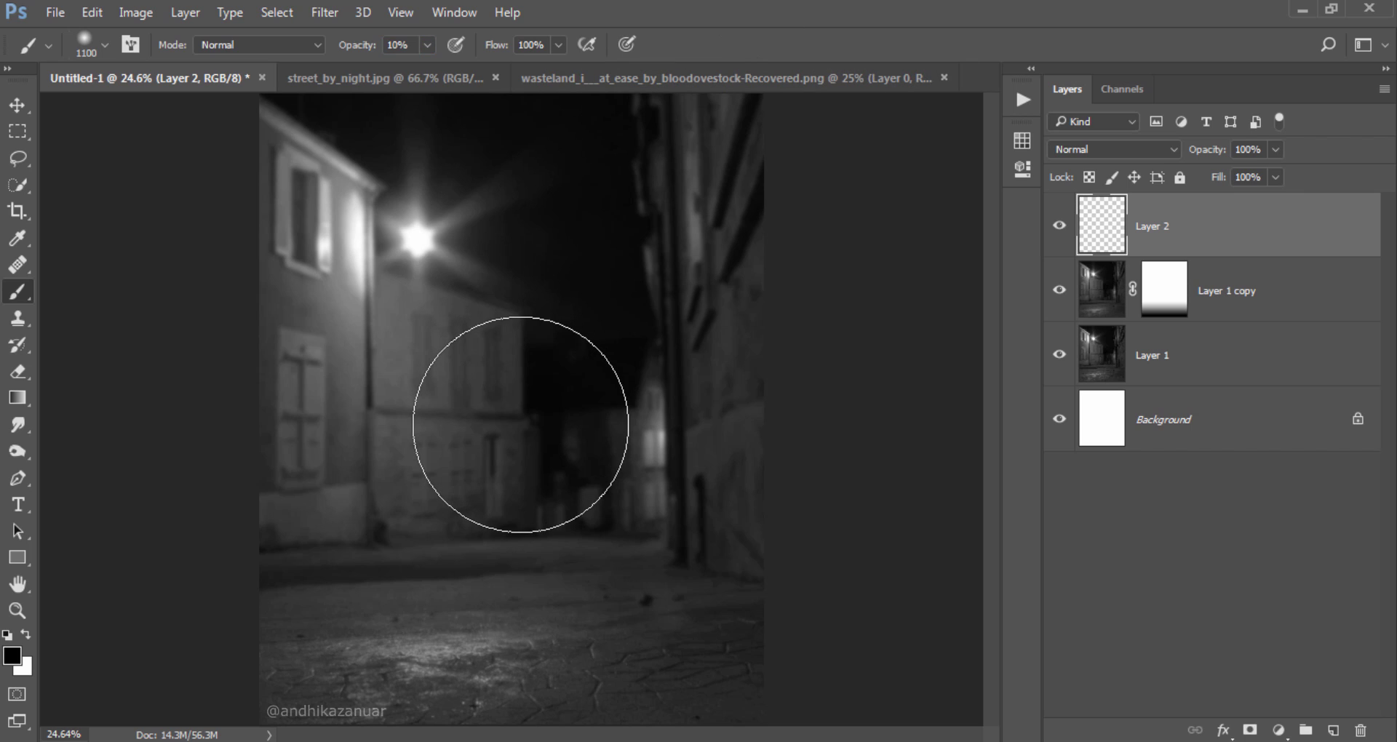
{"action": "left_click", "coordinate": [26, 636]}
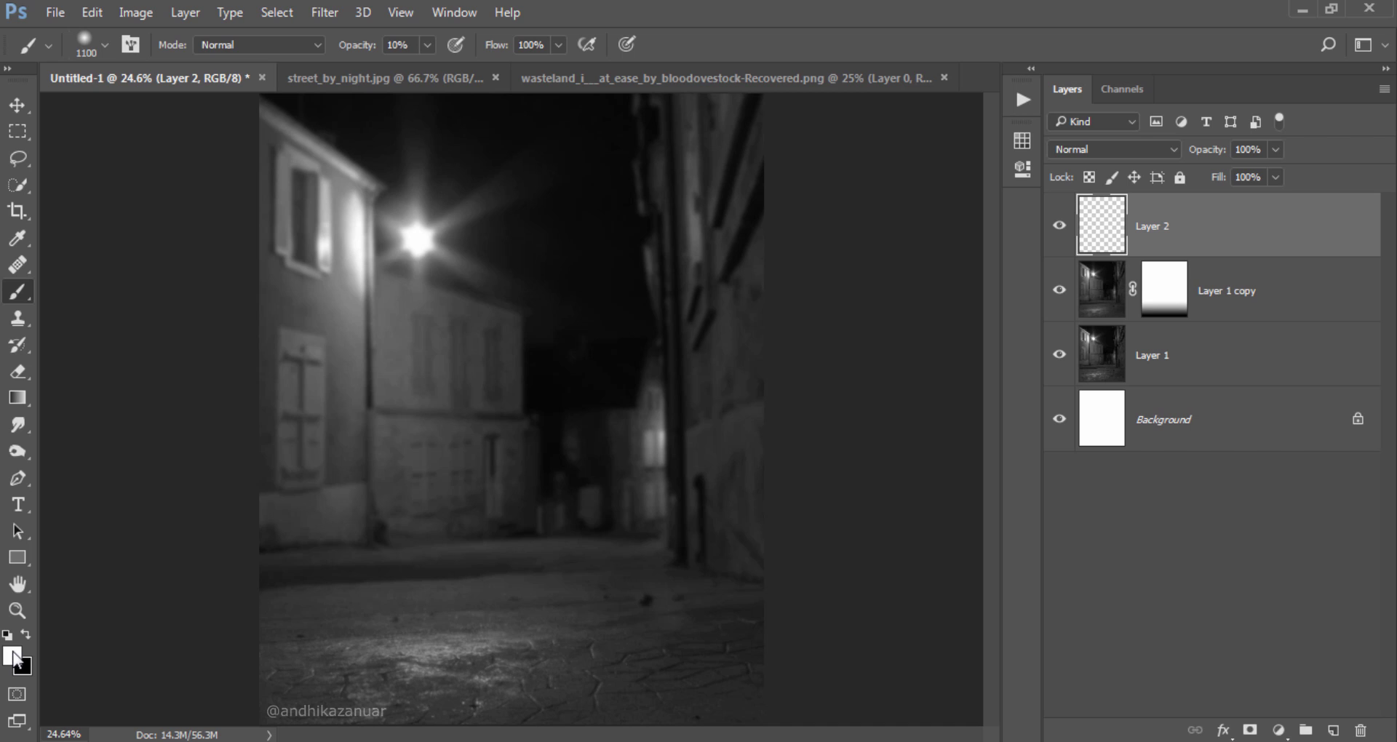
Paint soft white haze over the distant buildings, right pillar and street lamp
{"action": "left_click", "coordinate": [628, 464]}
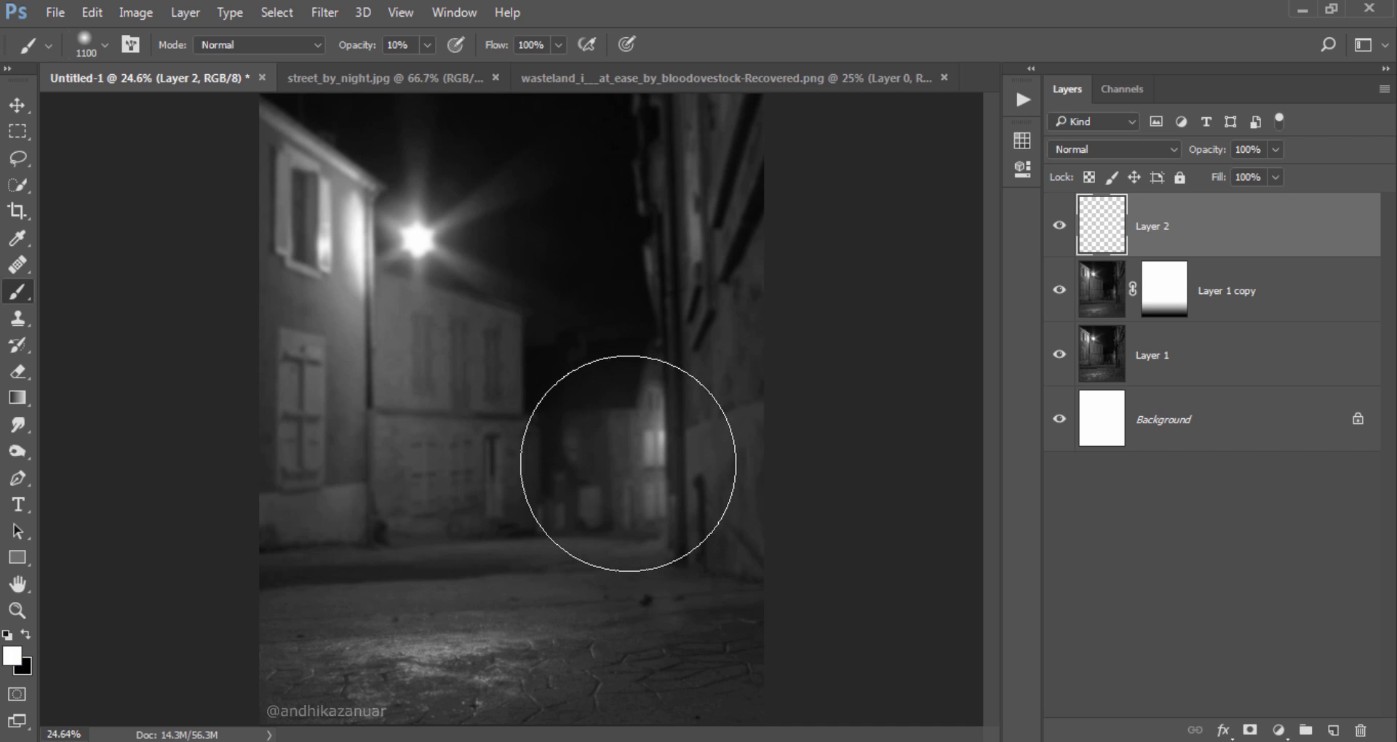
{"action": "left_click", "coordinate": [620, 462]}
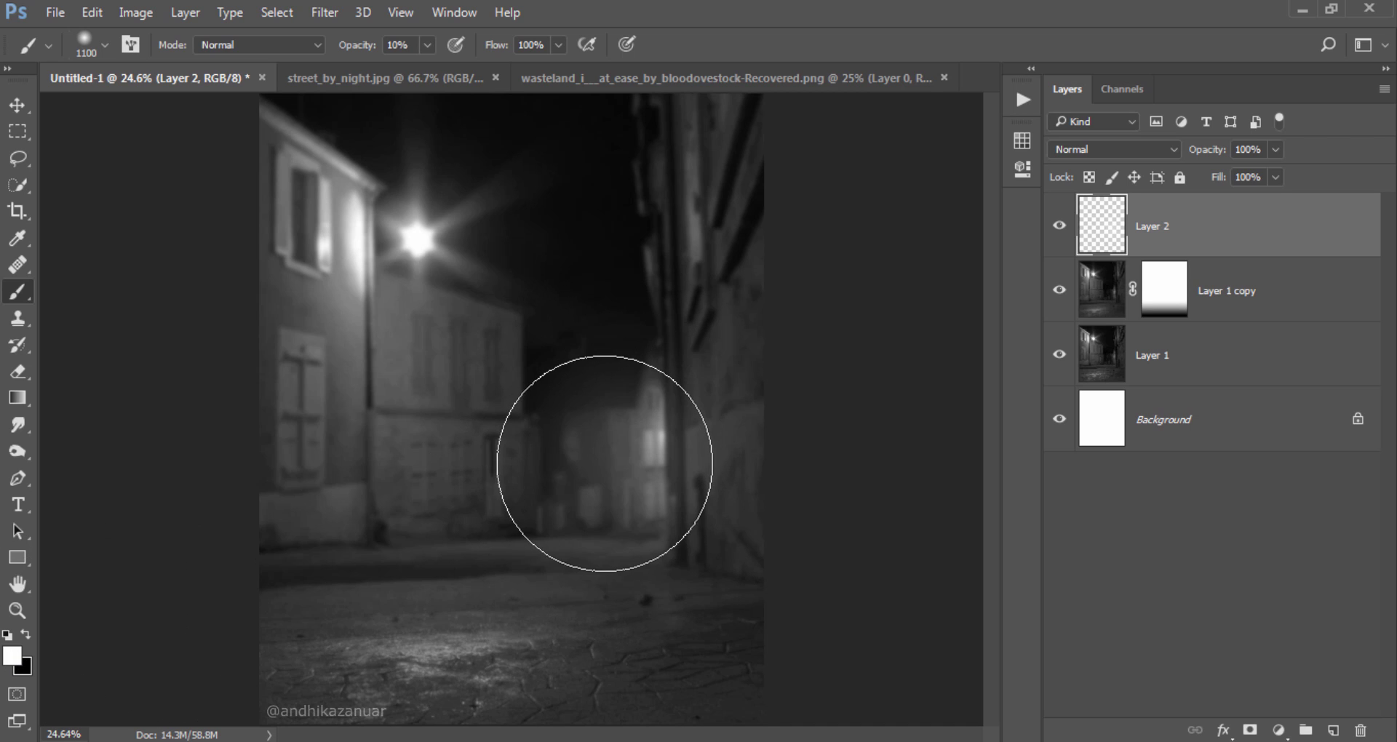
{"action": "left_click_drag", "start_coordinate": [642, 462], "coordinate": [652, 522]}
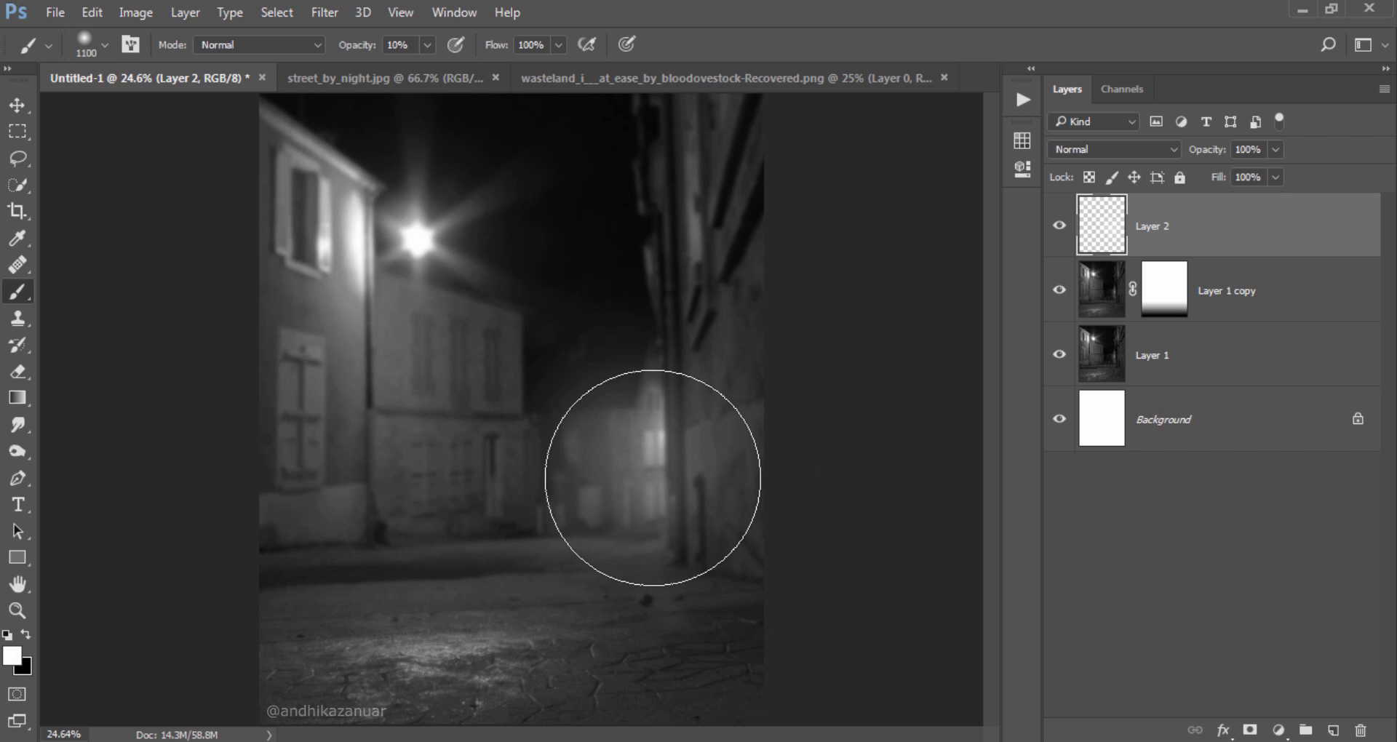
{"action": "left_click_drag", "start_coordinate": [618, 461], "coordinate": [561, 462]}
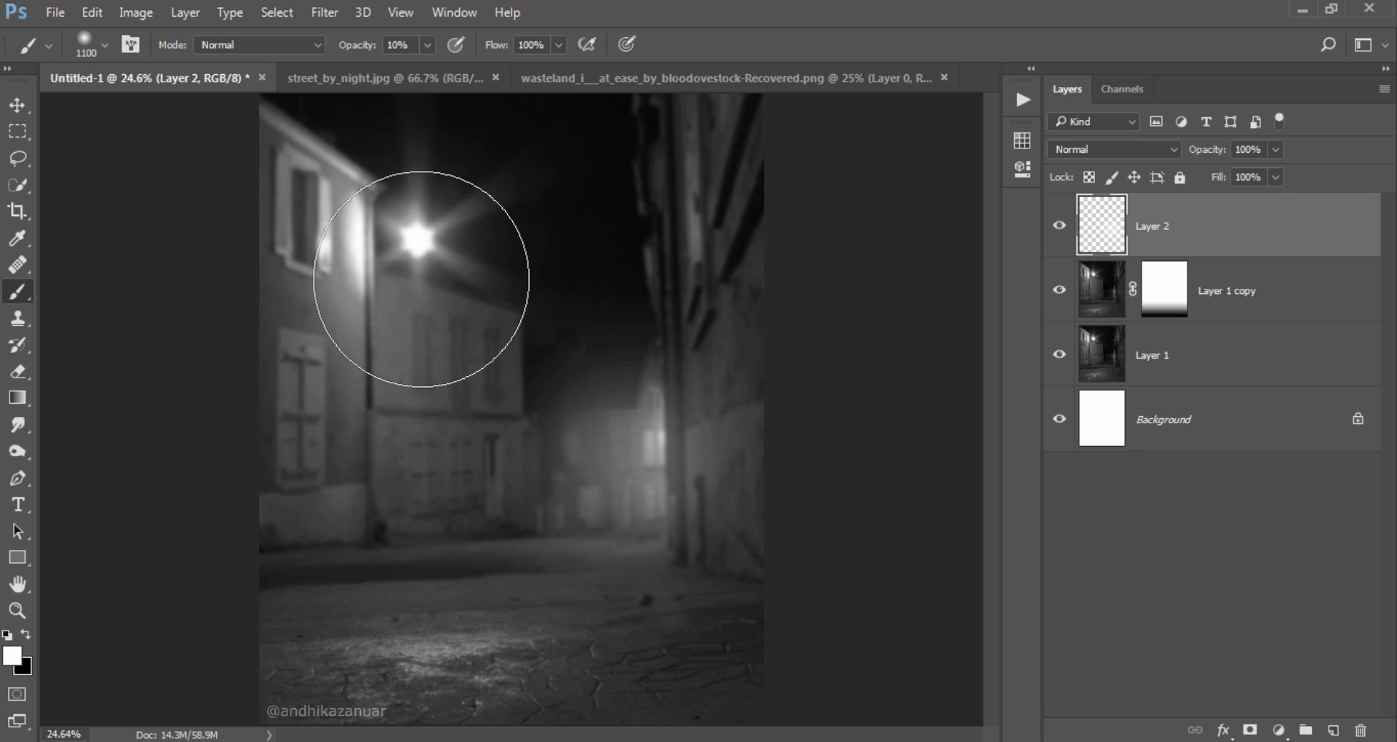
{"action": "left_click", "coordinate": [429, 277]}
{"action": "left_click", "coordinate": [436, 308]}
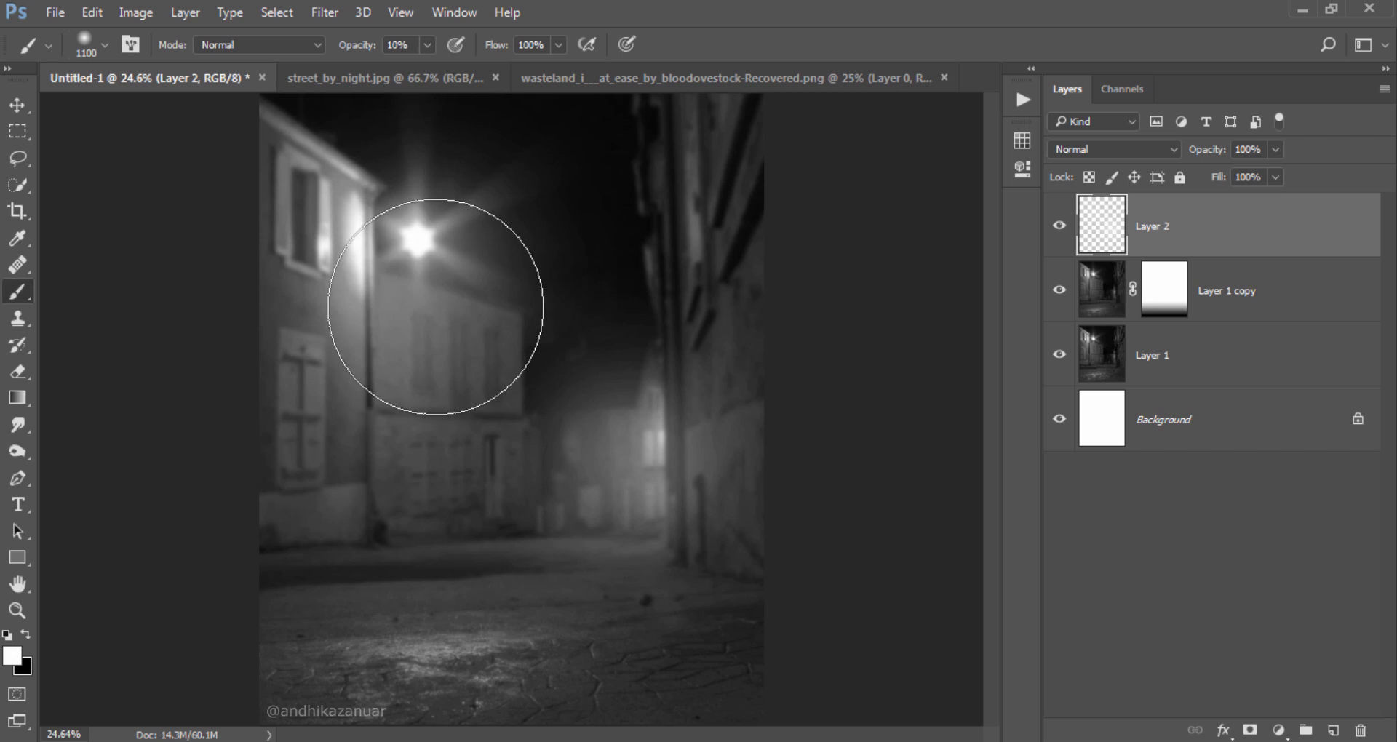
{"action": "left_click", "coordinate": [441, 265]}
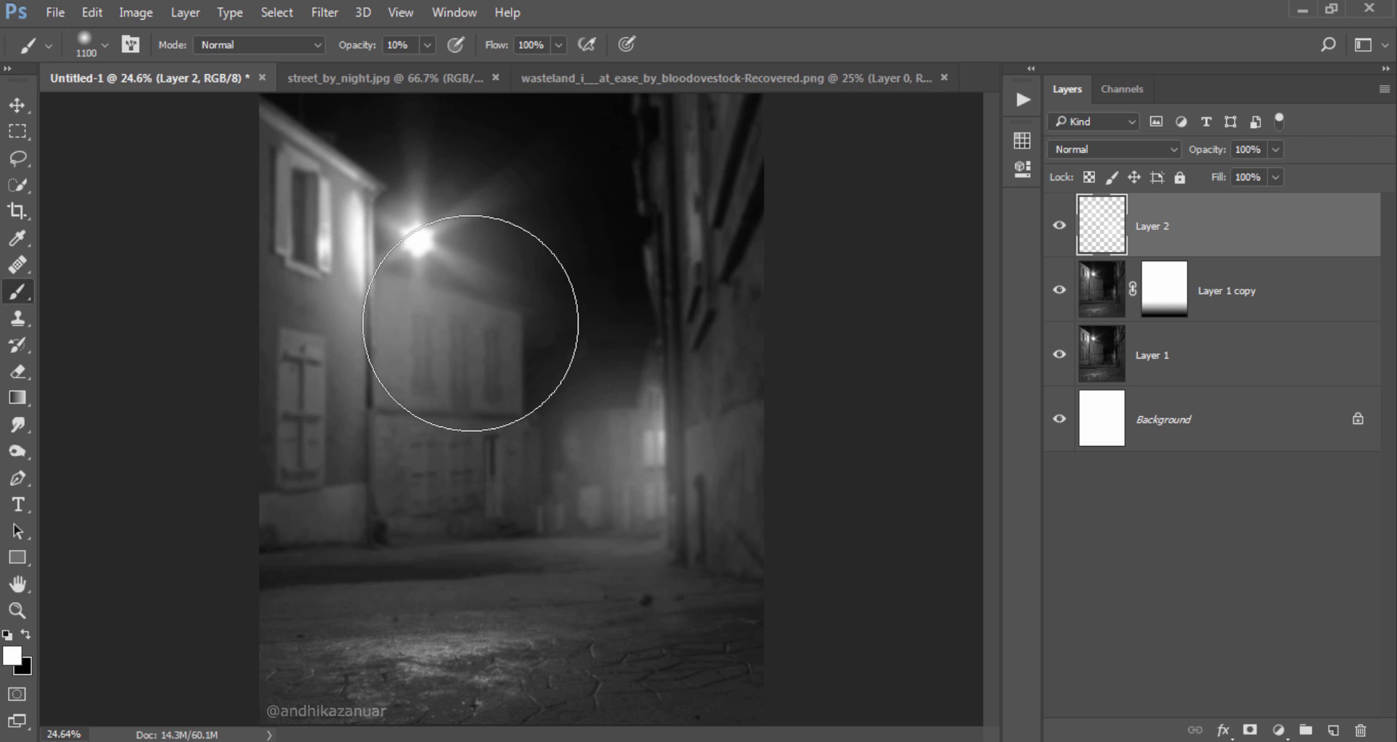
Build up the fog across the middle of the street and the lamp glow
{"action": "left_click", "coordinate": [610, 446]}
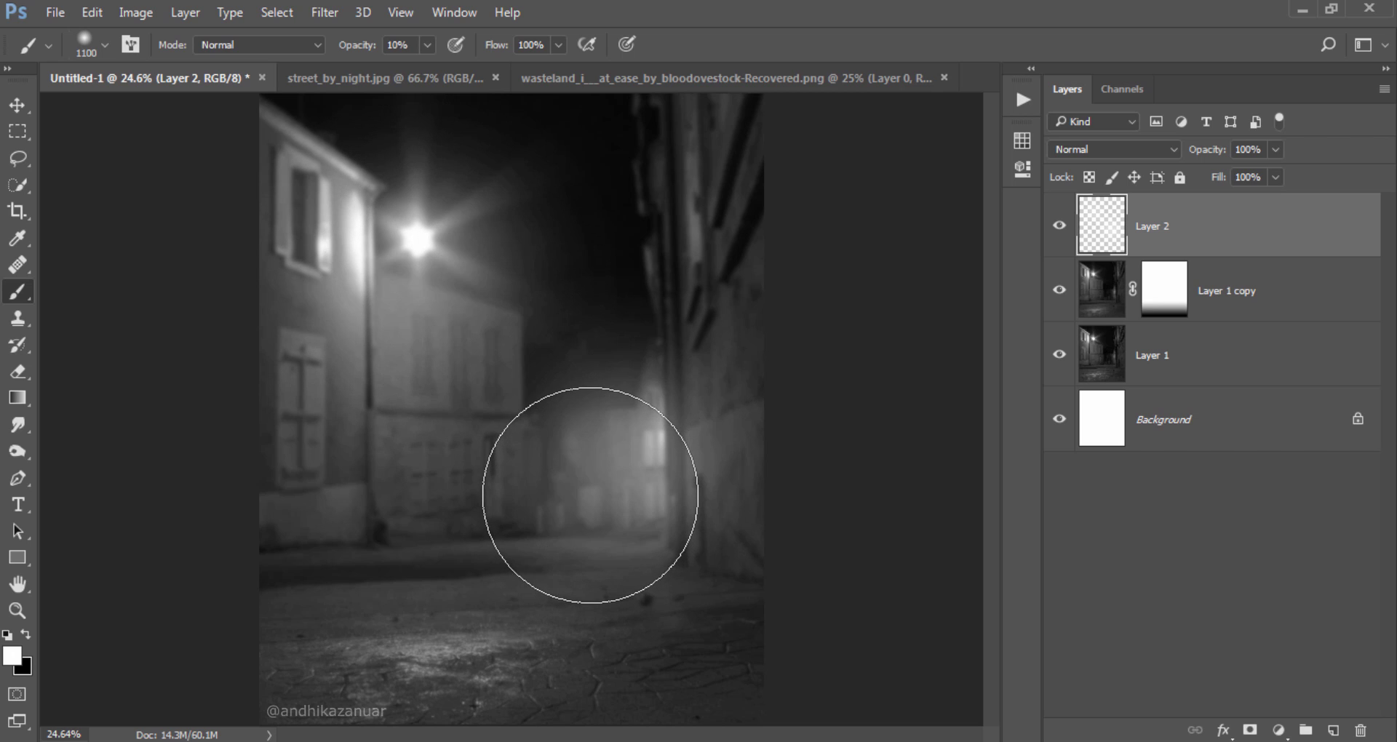
{"action": "left_click", "coordinate": [591, 495]}
{"action": "left_click", "coordinate": [627, 419]}
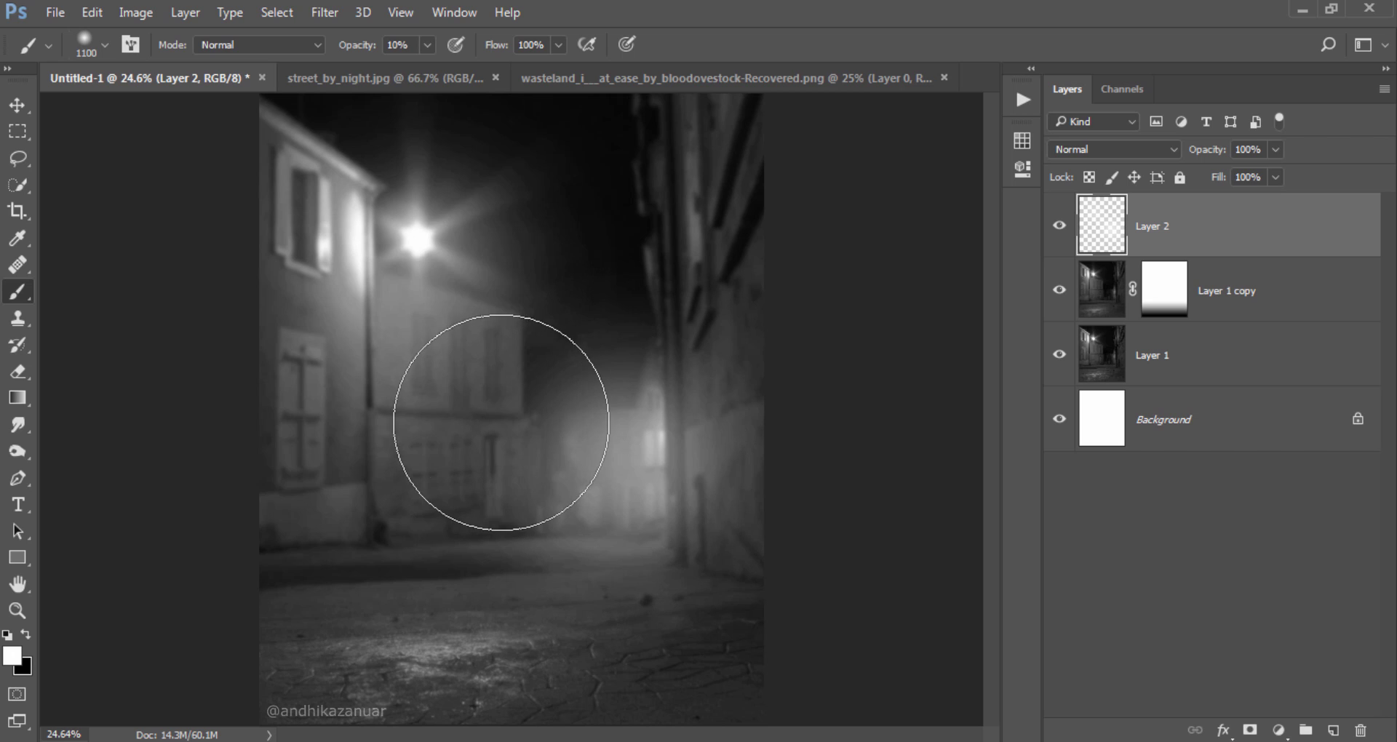
{"action": "left_click", "coordinate": [557, 403]}
{"action": "left_click", "coordinate": [583, 391]}
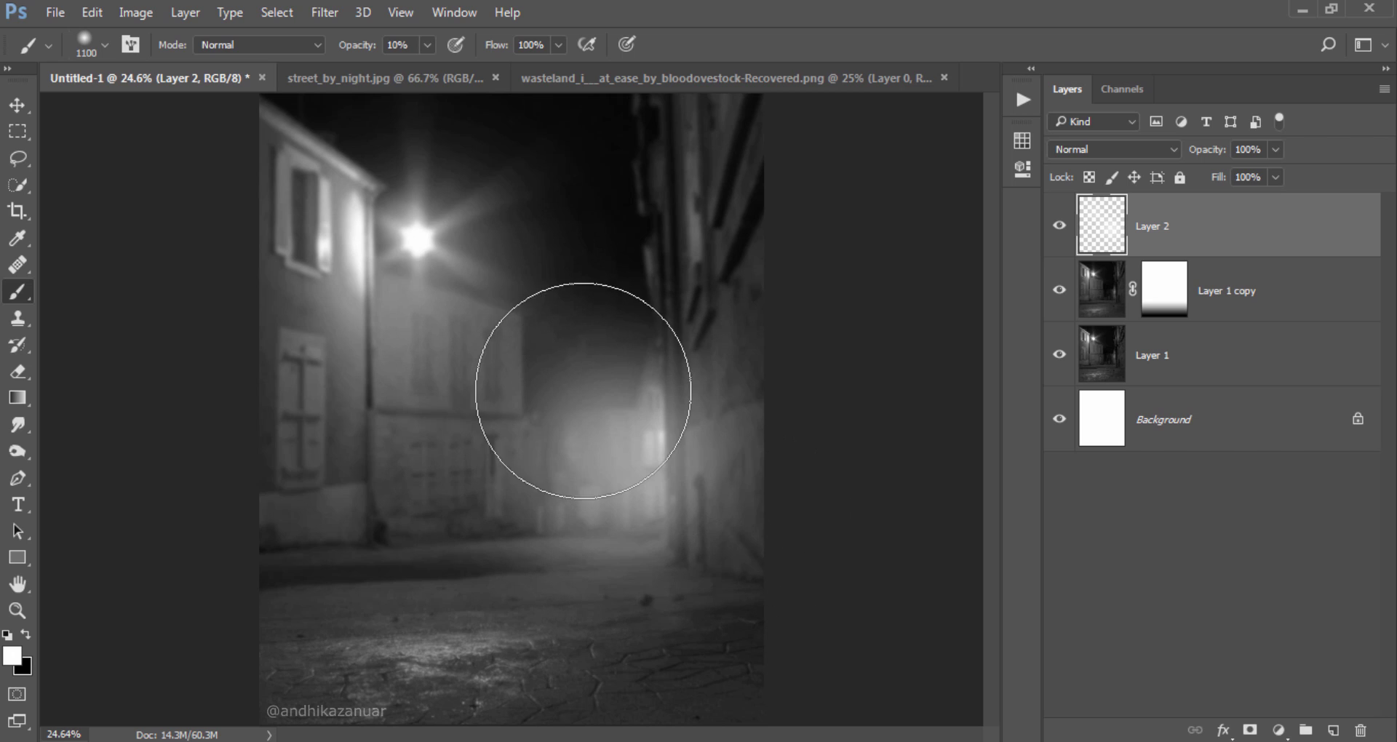
{"action": "left_click", "coordinate": [435, 271]}
{"action": "left_click", "coordinate": [428, 275]}
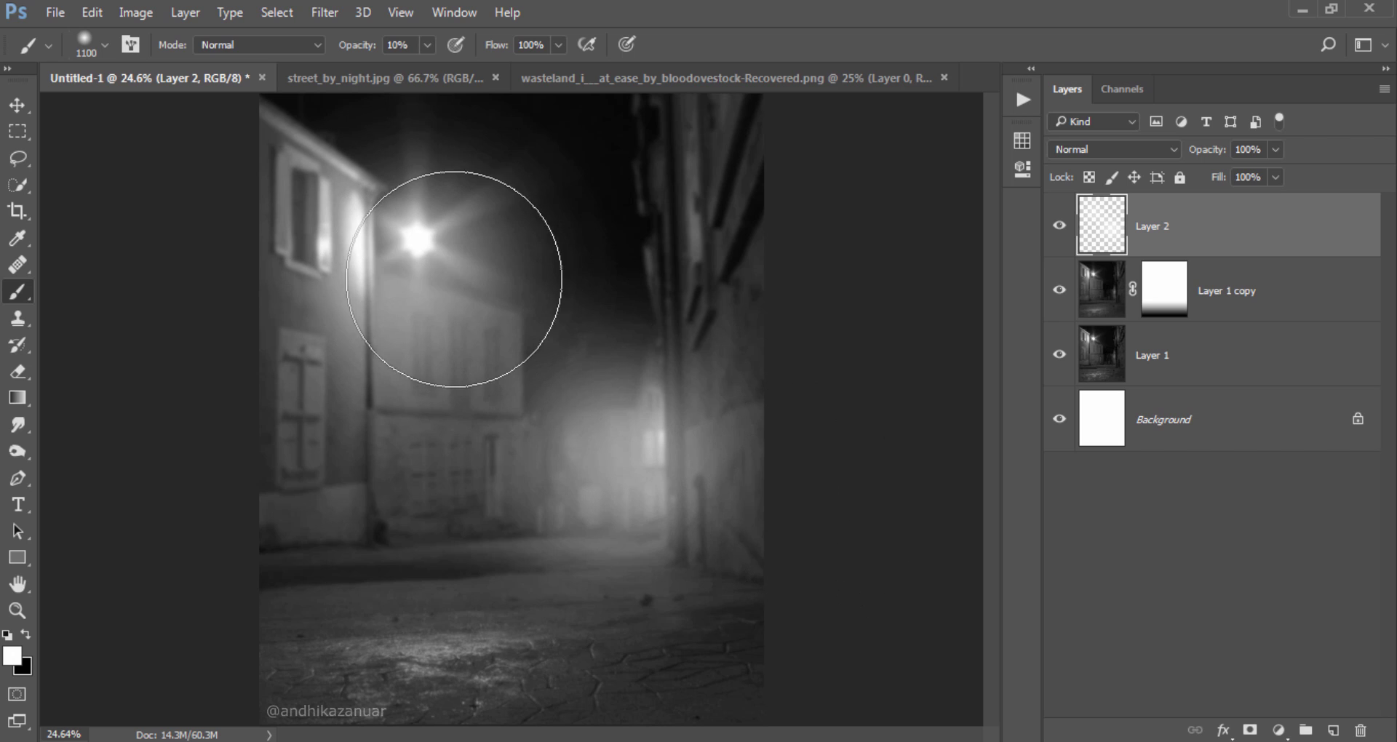
{"action": "left_click", "coordinate": [446, 280]}
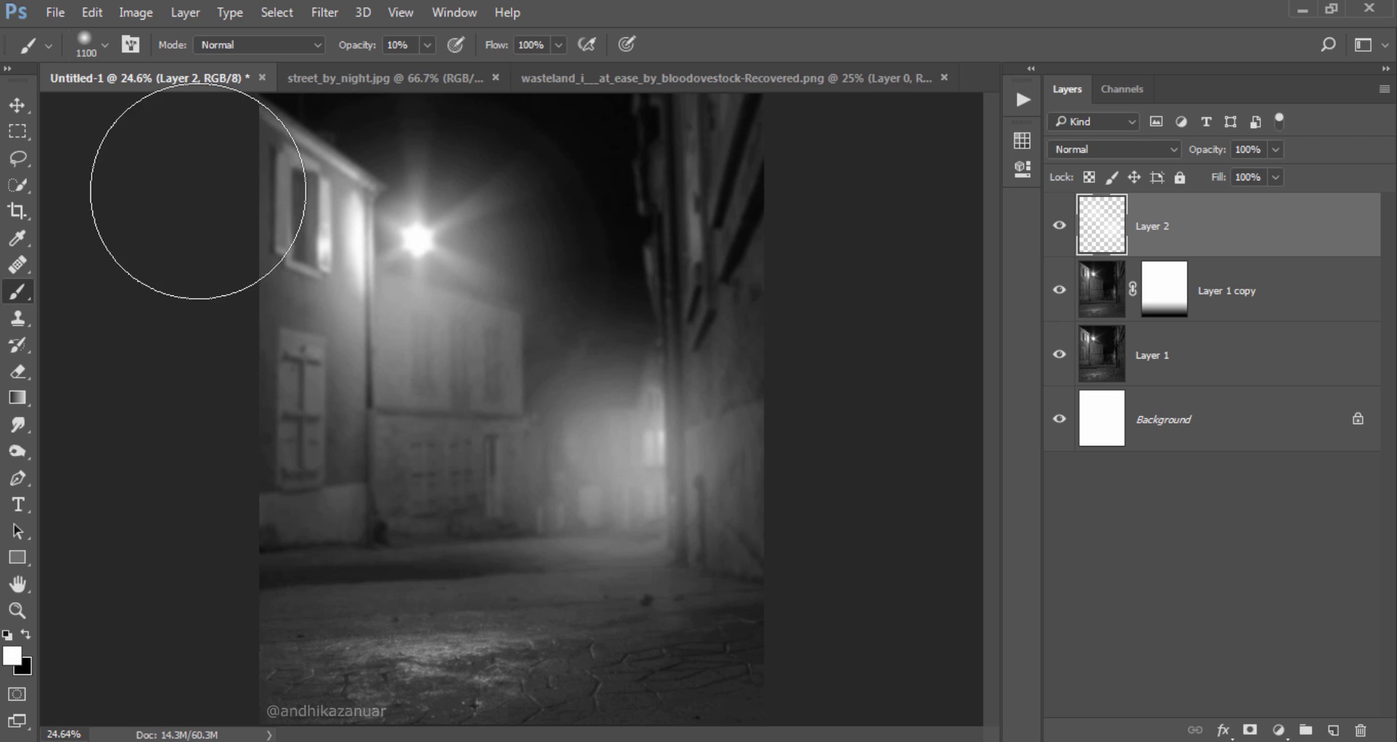
{"action": "left_click", "coordinate": [17, 105]}
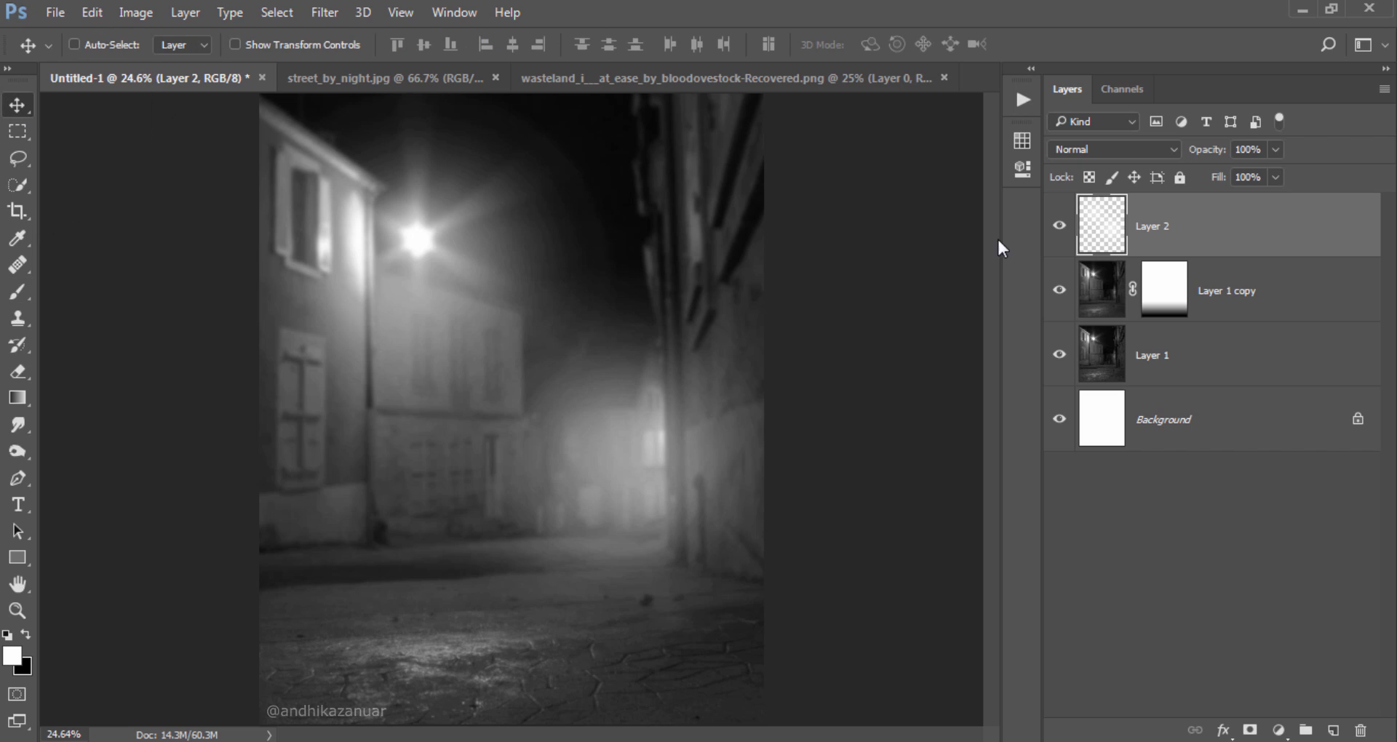
Bring the woman cut-out from the wasteland PNG into Untitled-1 as Layer 3, nudged left
{"action": "left_click", "coordinate": [1060, 226]}
{"action": "left_click", "coordinate": [650, 80]}
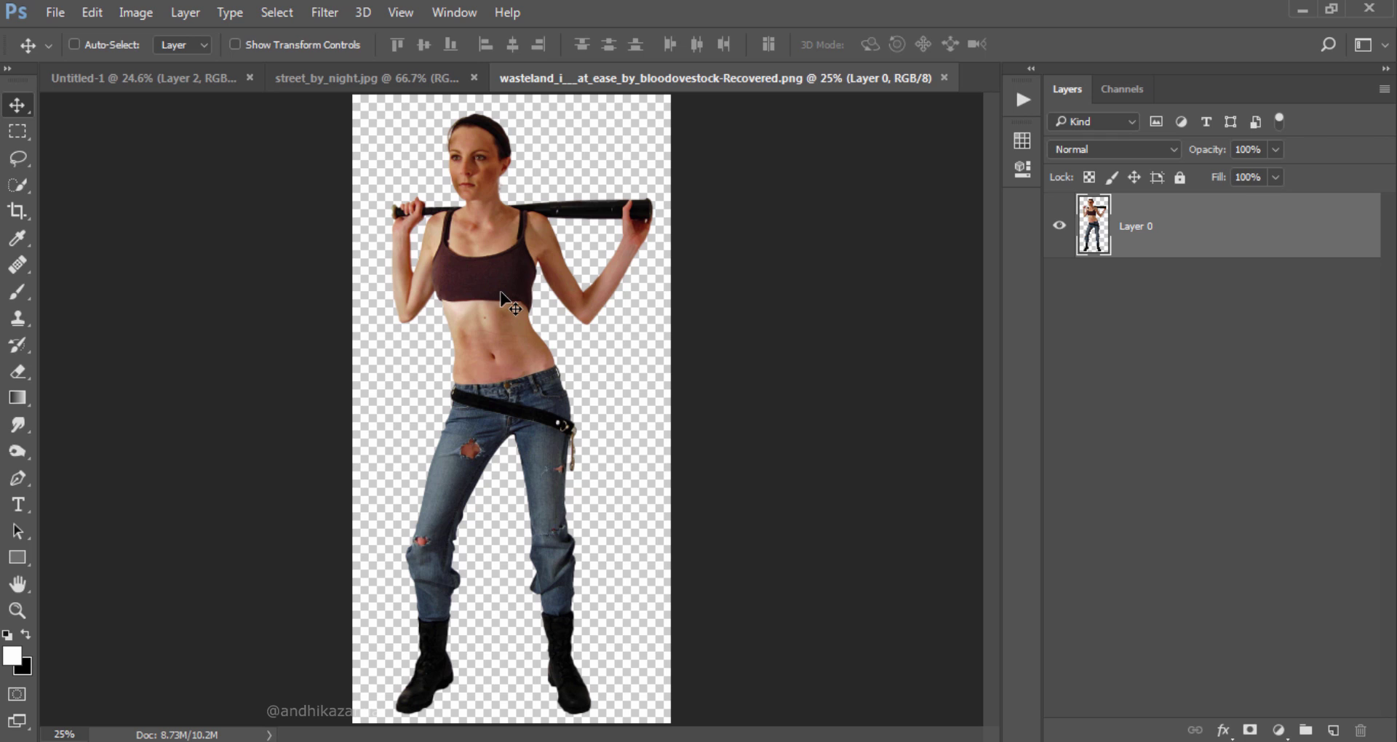
{"action": "left_click_drag", "start_coordinate": [500, 293], "coordinate": [185, 86]}
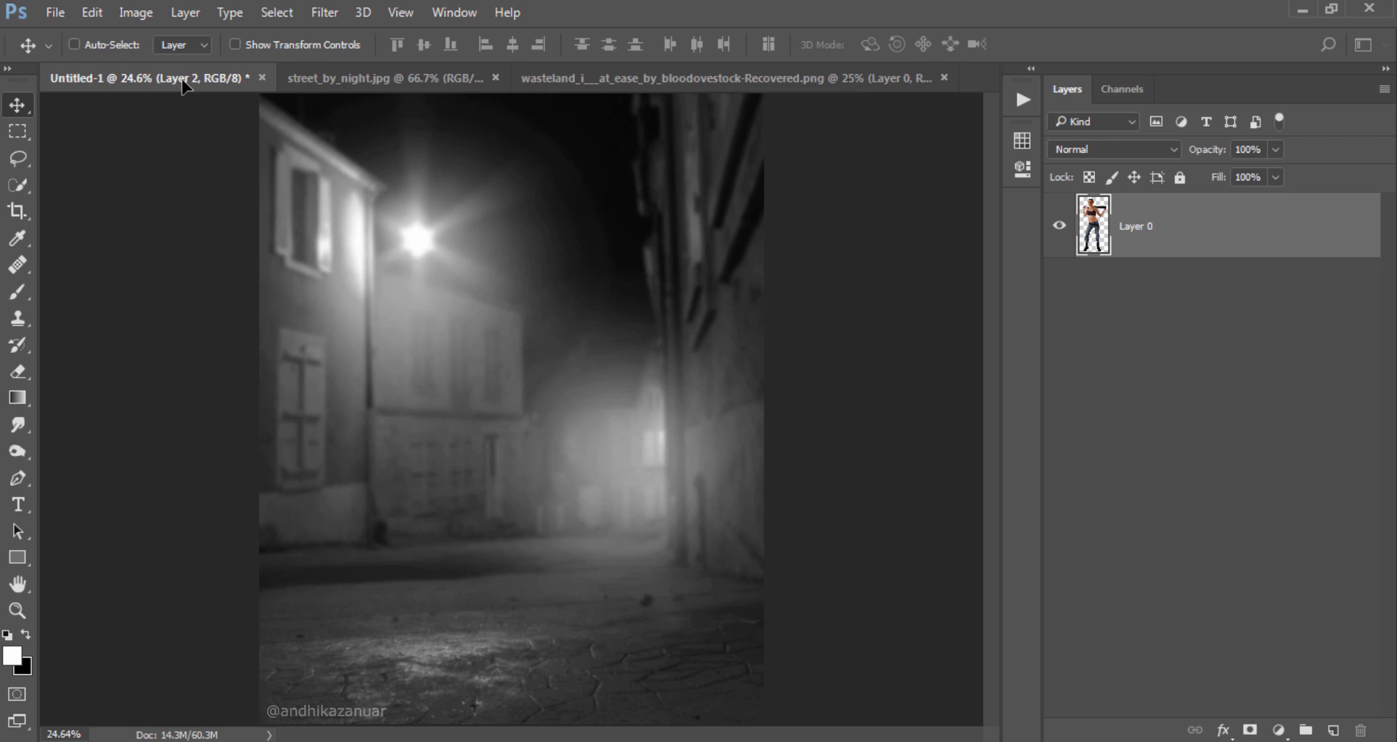
{"action": "left_click_drag", "start_coordinate": [186, 86], "coordinate": [517, 260]}
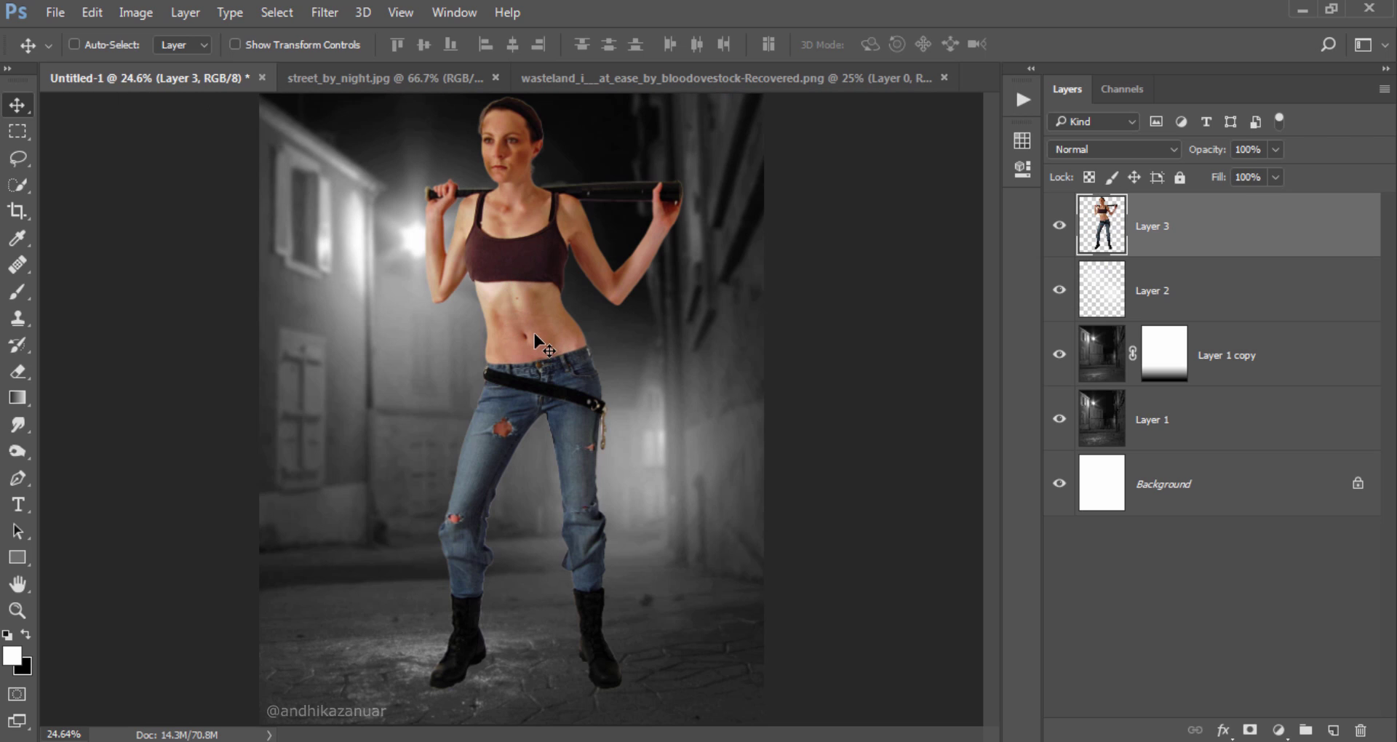
{"action": "left_click_drag", "start_coordinate": [536, 340], "coordinate": [507, 340]}
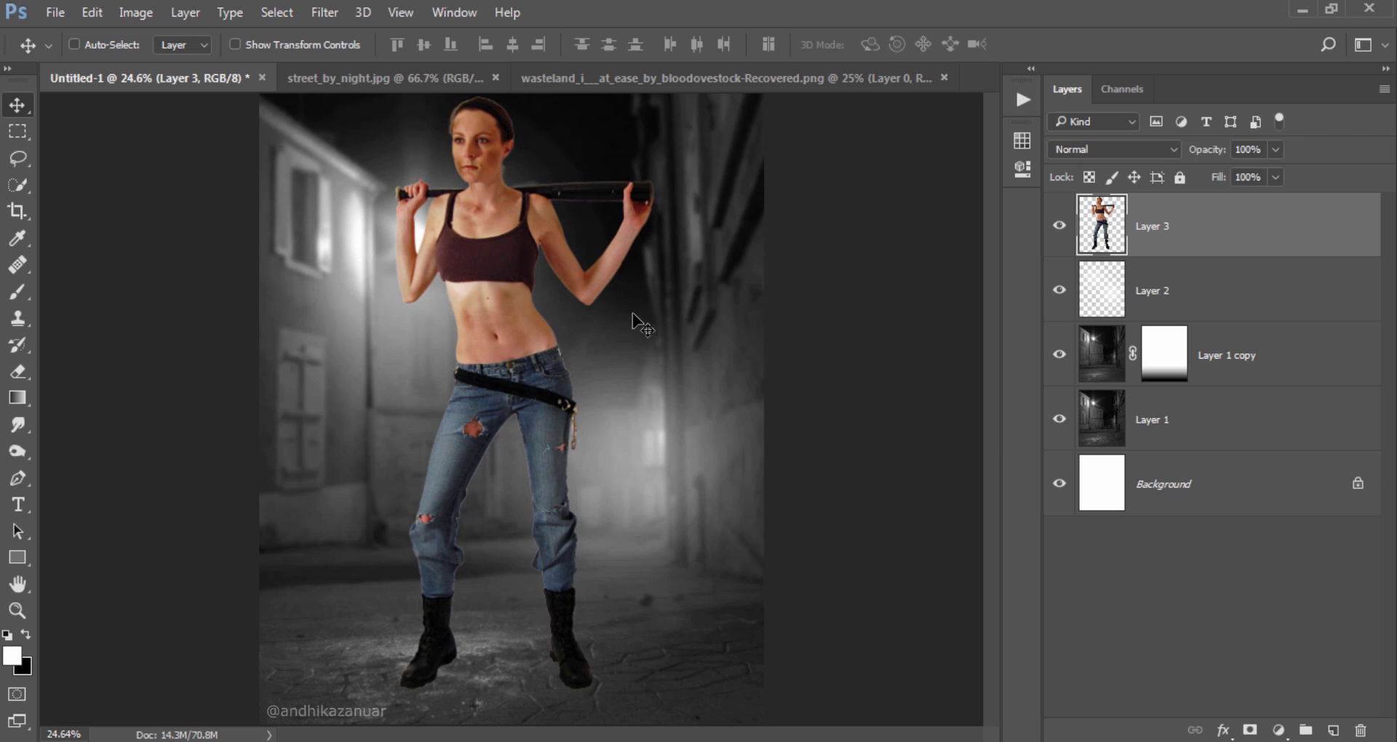
Scale the woman to about 67% and stand her on the cobblestones near lower centre
{"action": "left_click", "coordinate": [235, 44]}
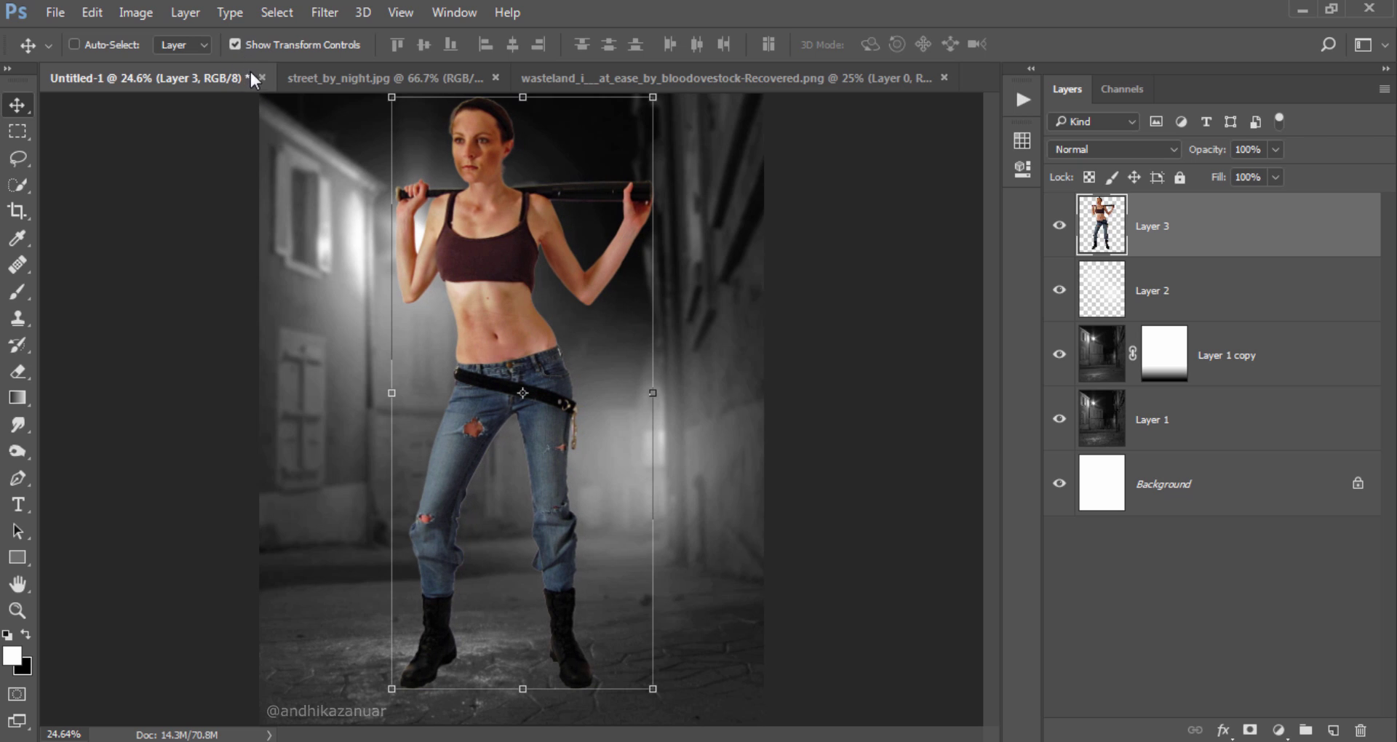
{"action": "left_click_drag", "start_coordinate": [658, 109], "coordinate": [603, 290]}
{"action": "left_click_drag", "start_coordinate": [501, 332], "coordinate": [532, 325]}
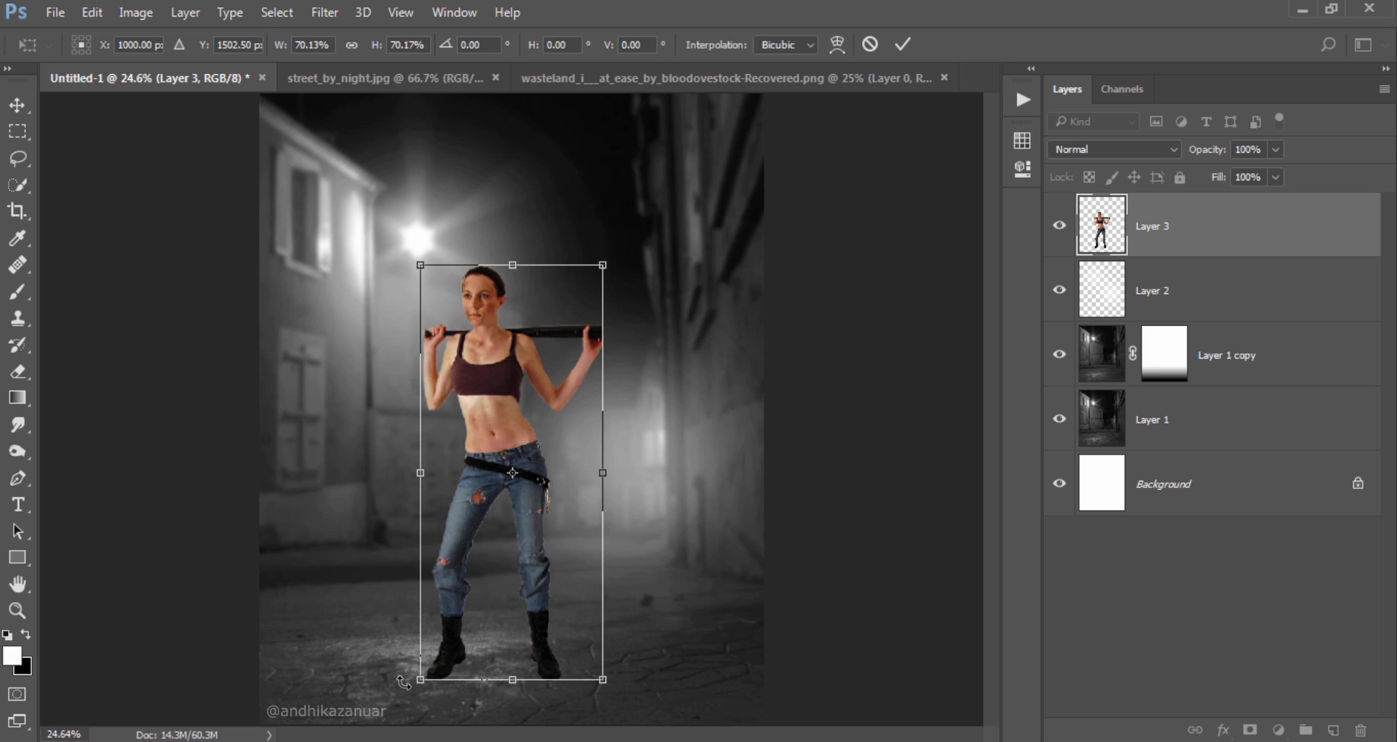
{"action": "left_click_drag", "start_coordinate": [412, 687], "coordinate": [421, 670]}
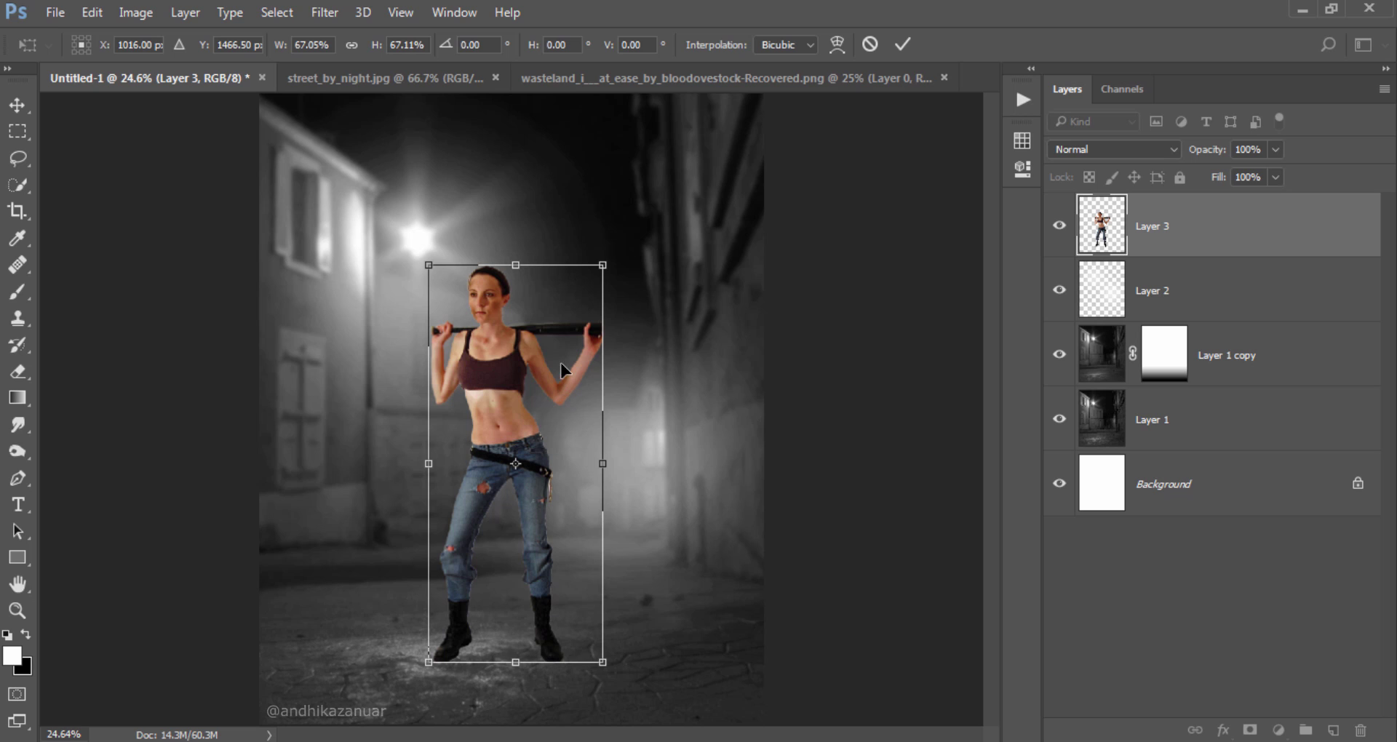
{"action": "left_click_drag", "start_coordinate": [546, 328], "coordinate": [555, 348]}
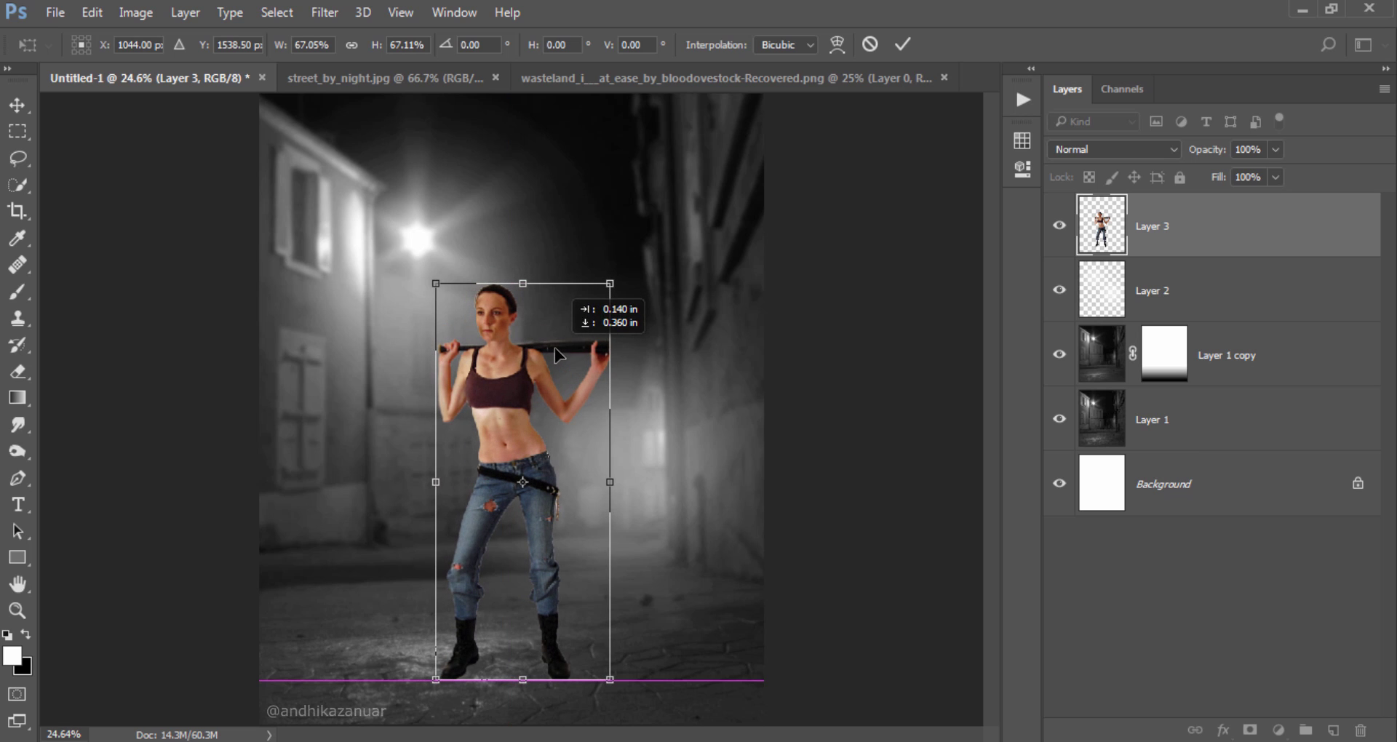
{"action": "left_click", "coordinate": [903, 45]}
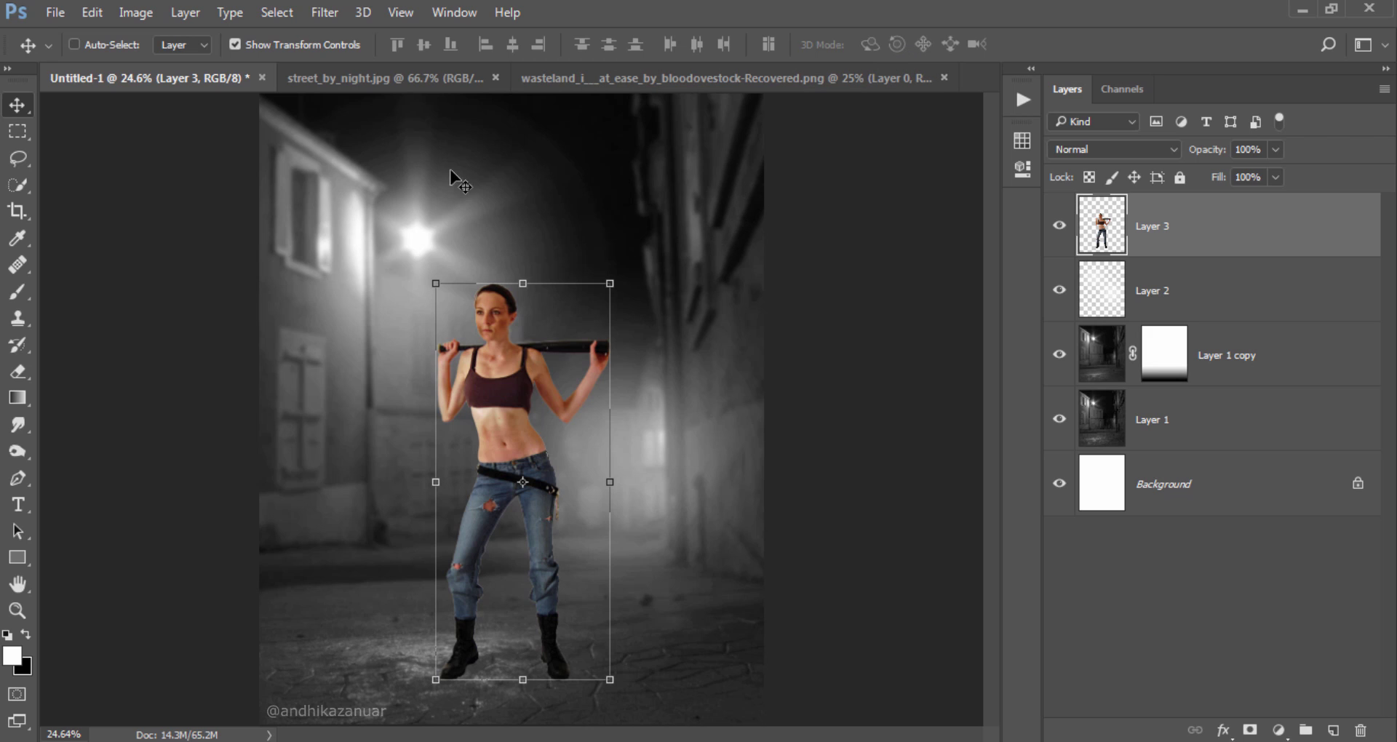
{"action": "left_click", "coordinate": [234, 45]}
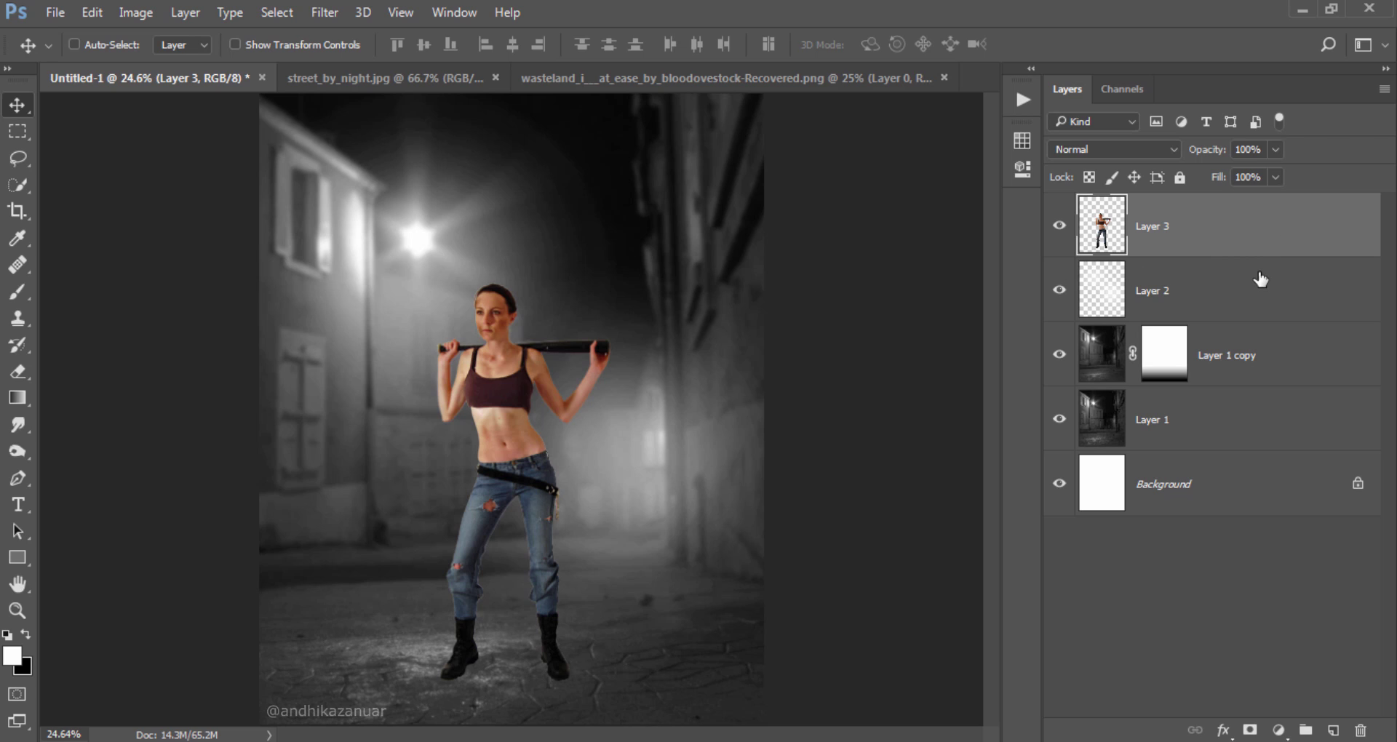
Give Layer 3 a Bevel & Emboss at 130° angle and 48° altitude, then compare it off and on
{"action": "left_click", "coordinate": [1222, 730]}
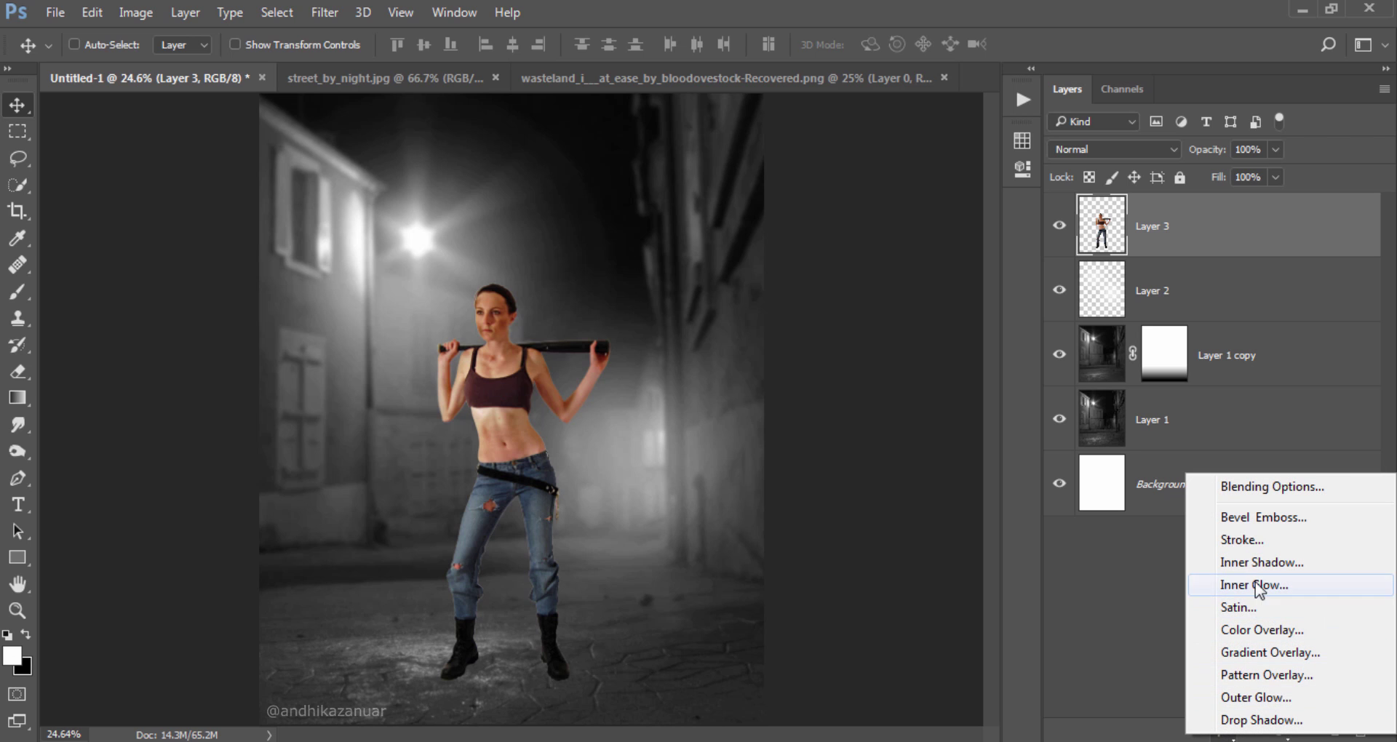
{"action": "left_click", "coordinate": [1253, 516]}
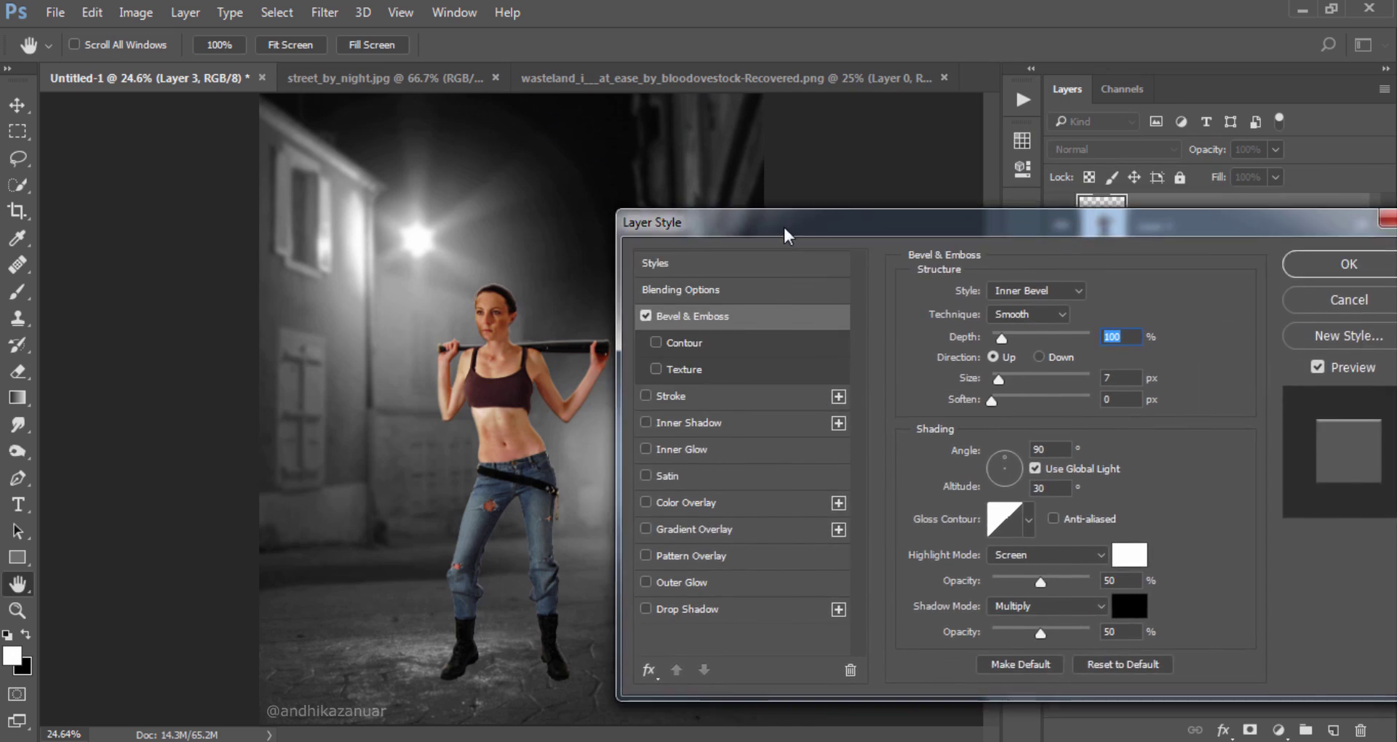
{"action": "left_click_drag", "start_coordinate": [422, 93], "coordinate": [888, 155]}
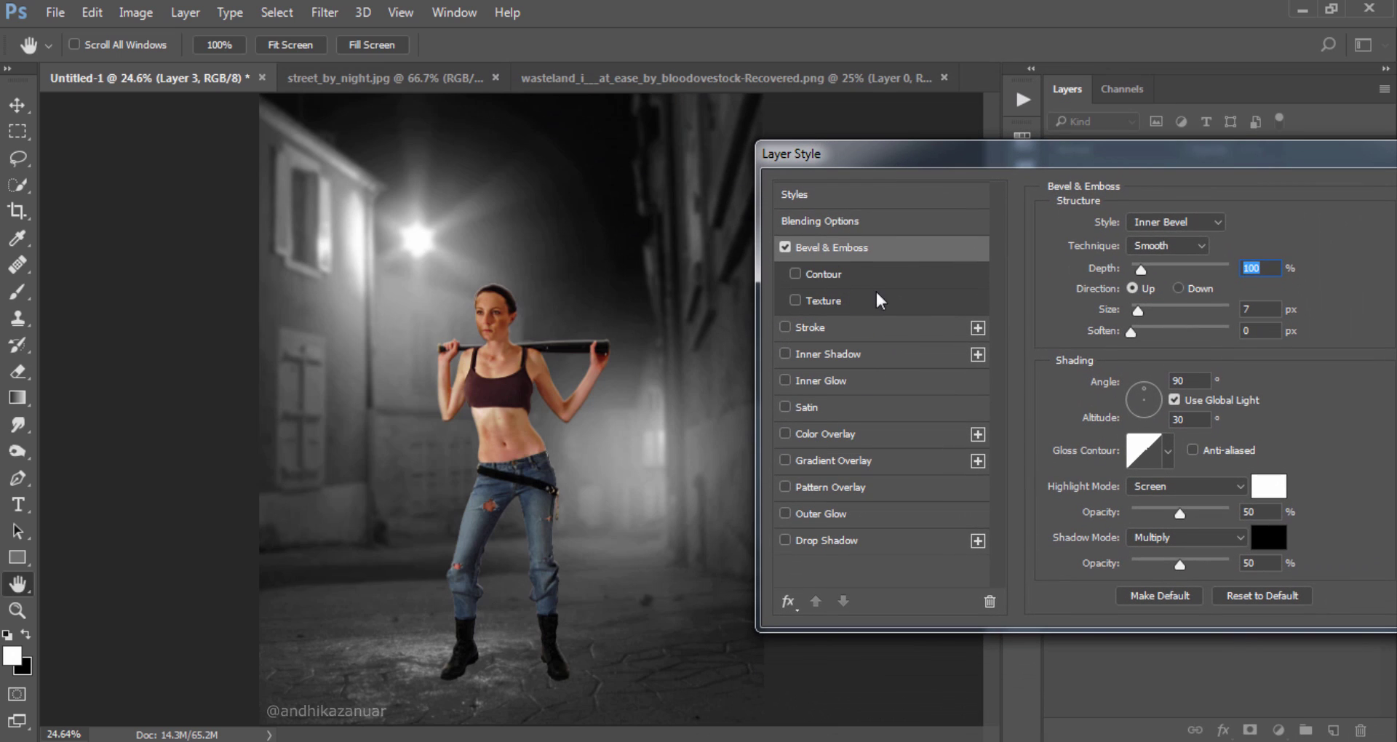
{"action": "left_click", "coordinate": [1136, 396]}
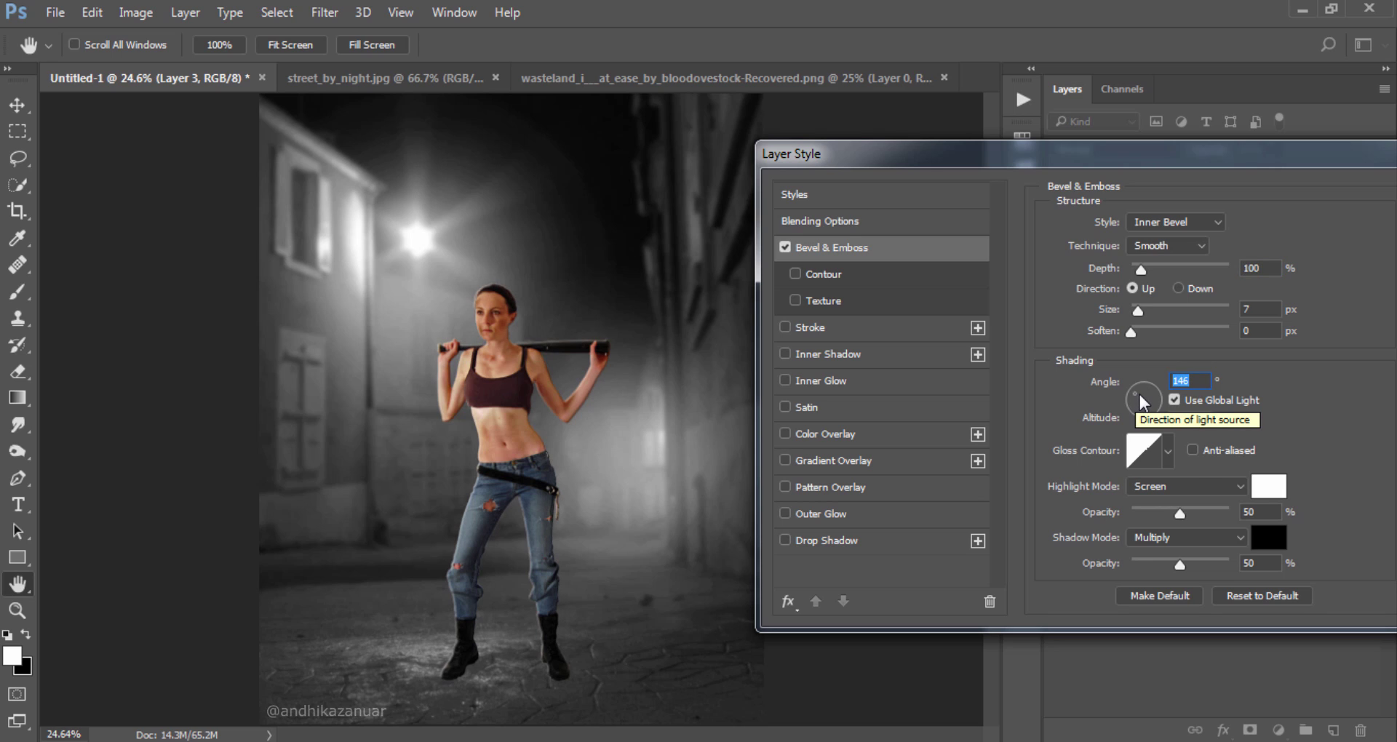
{"action": "left_click", "coordinate": [1144, 402]}
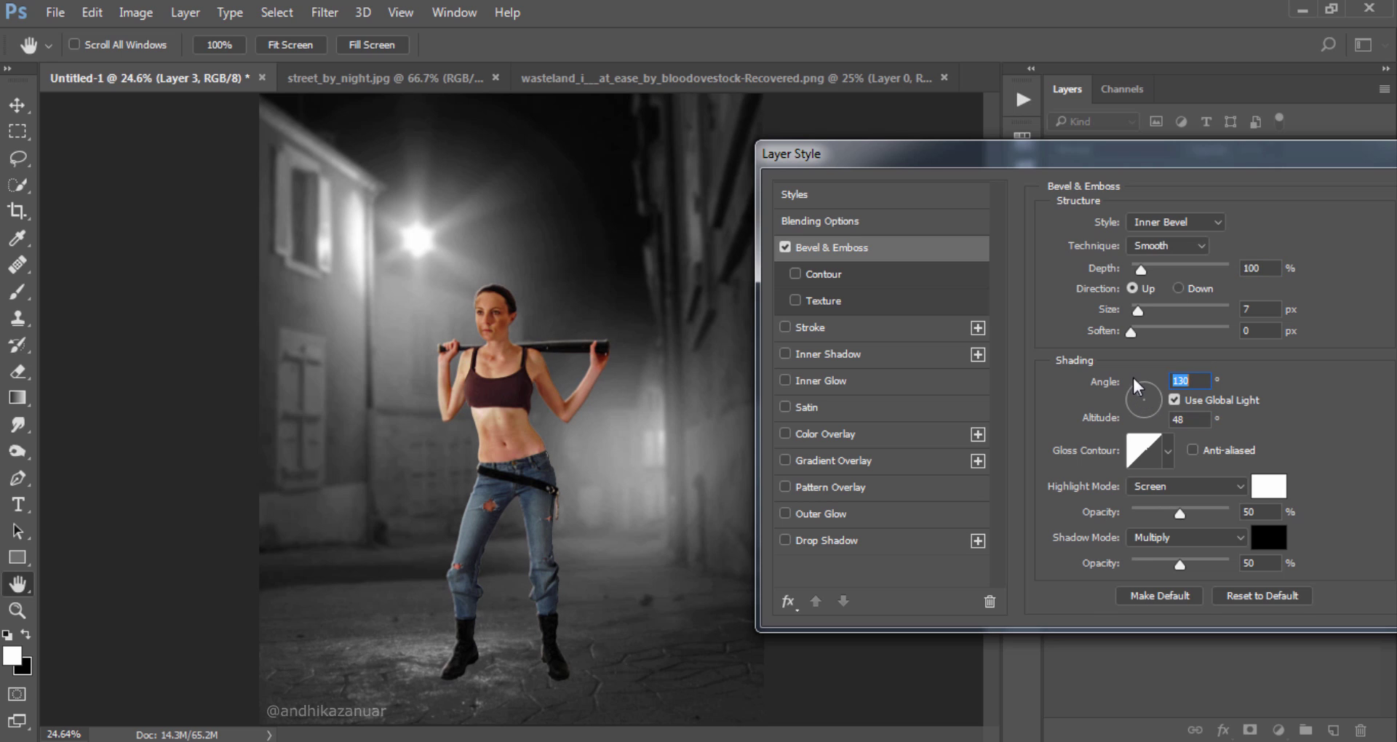
{"action": "left_click_drag", "start_coordinate": [1052, 158], "coordinate": [833, 162]}
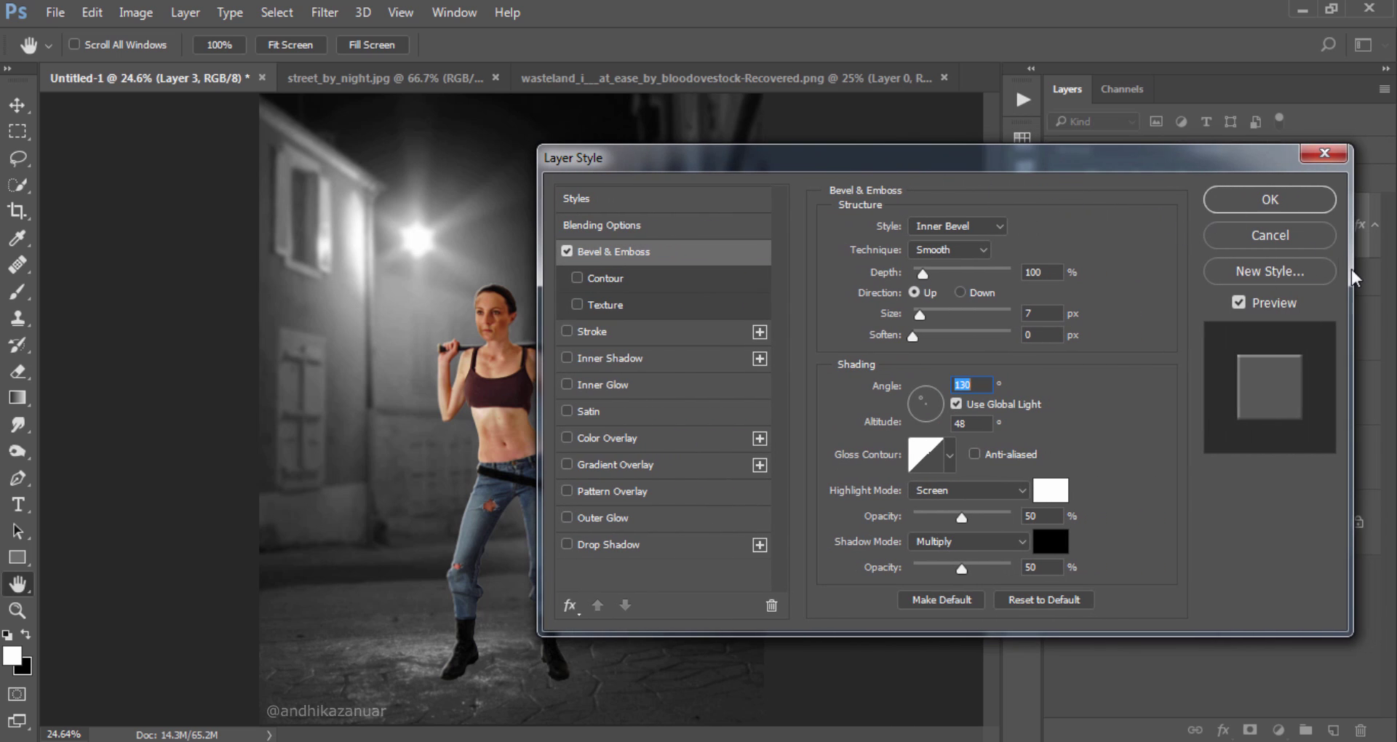
{"action": "left_click", "coordinate": [1270, 199]}
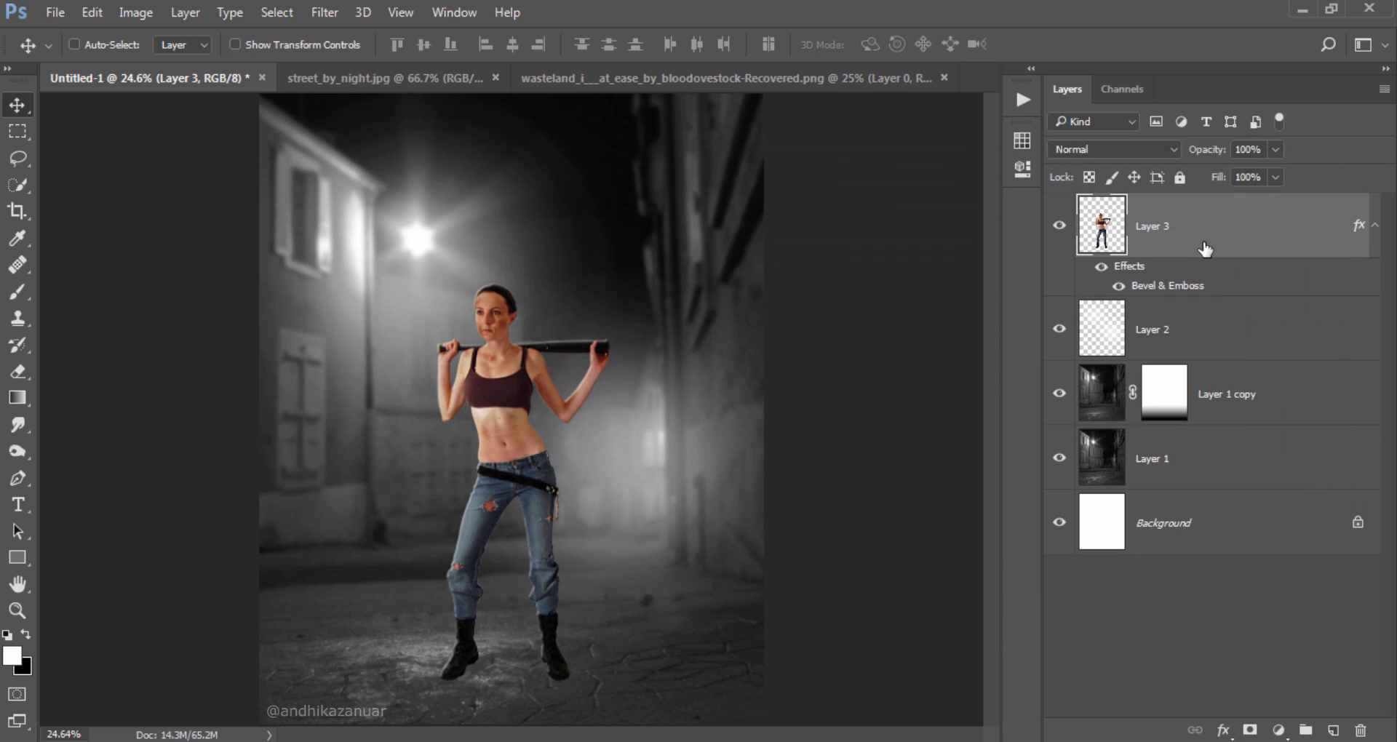
{"action": "left_click", "coordinate": [1101, 267]}
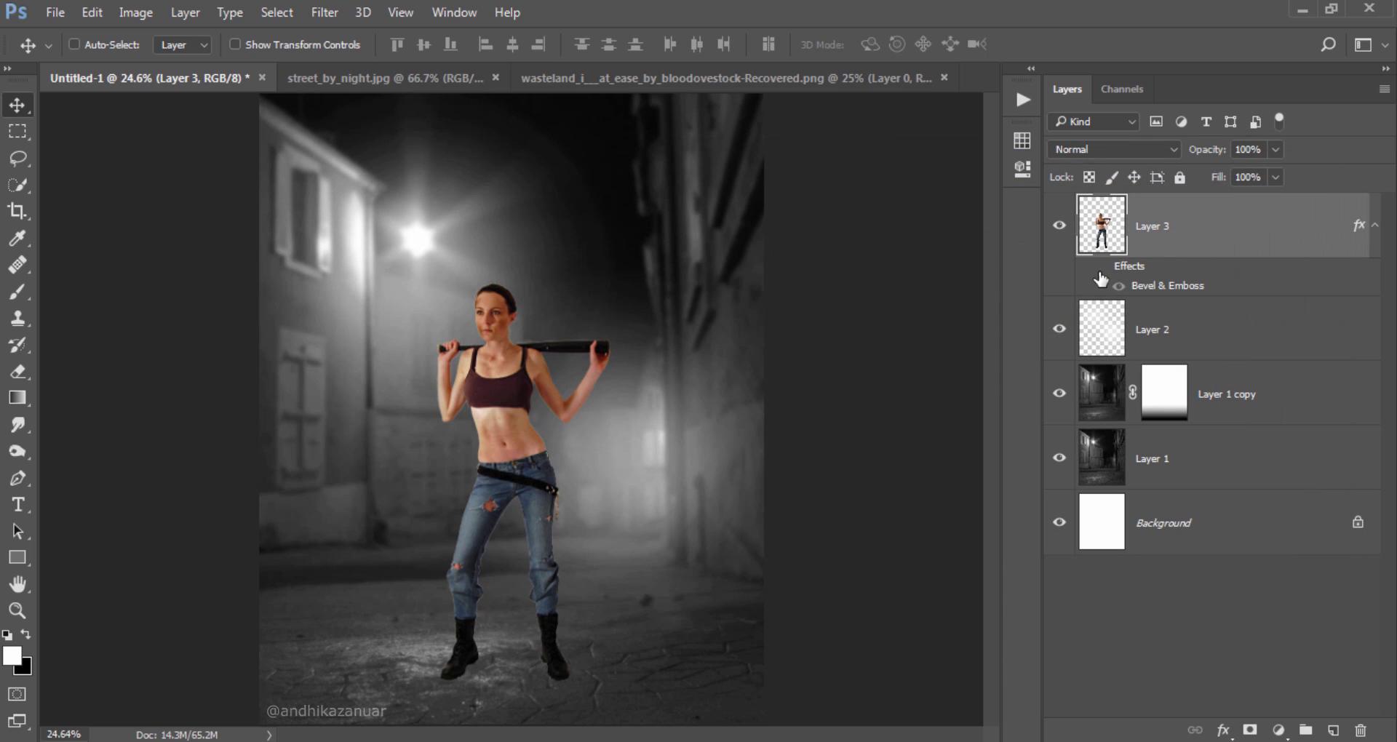
{"action": "left_click", "coordinate": [1101, 269]}
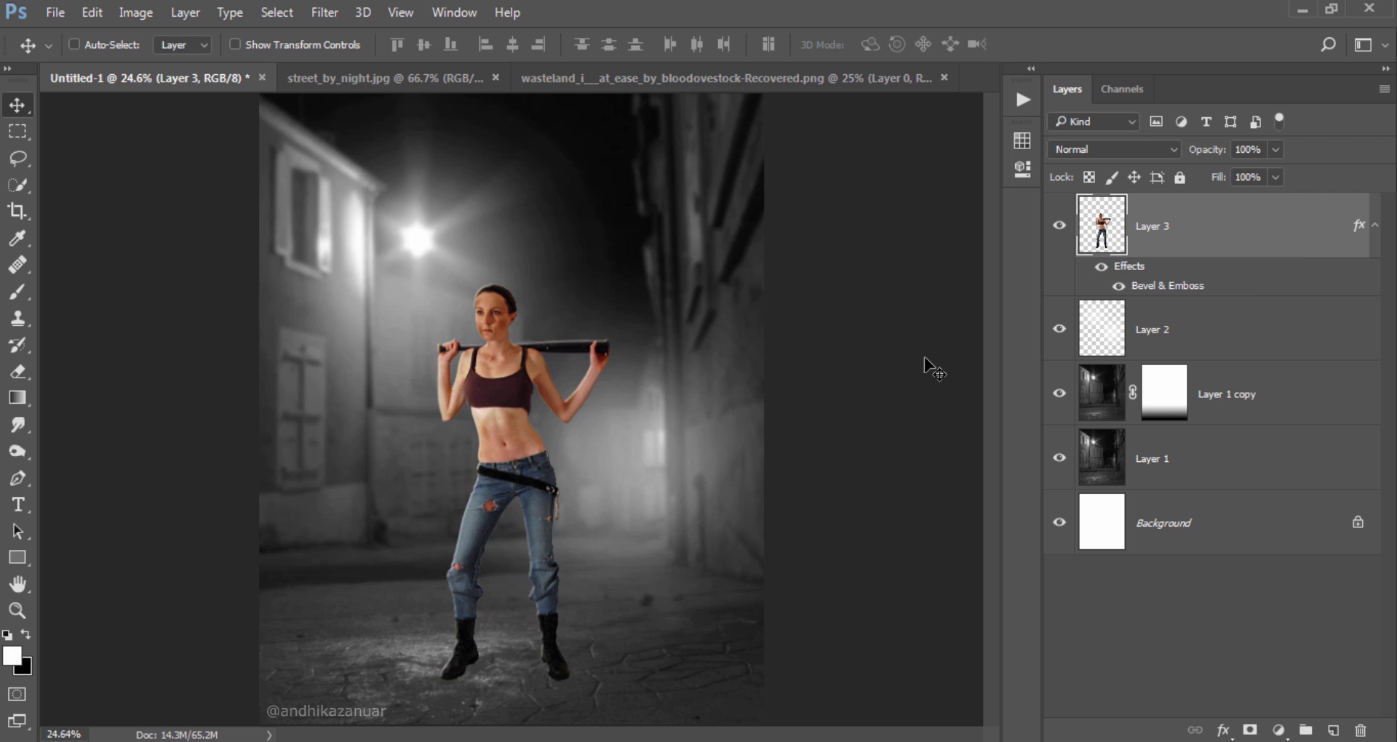
Rasterize Layer 3's Bevel & Emboss style into the woman's pixels
{"action": "scroll", "coordinate": [556, 321], "scroll_direction": "up", "scroll_amount": 5}
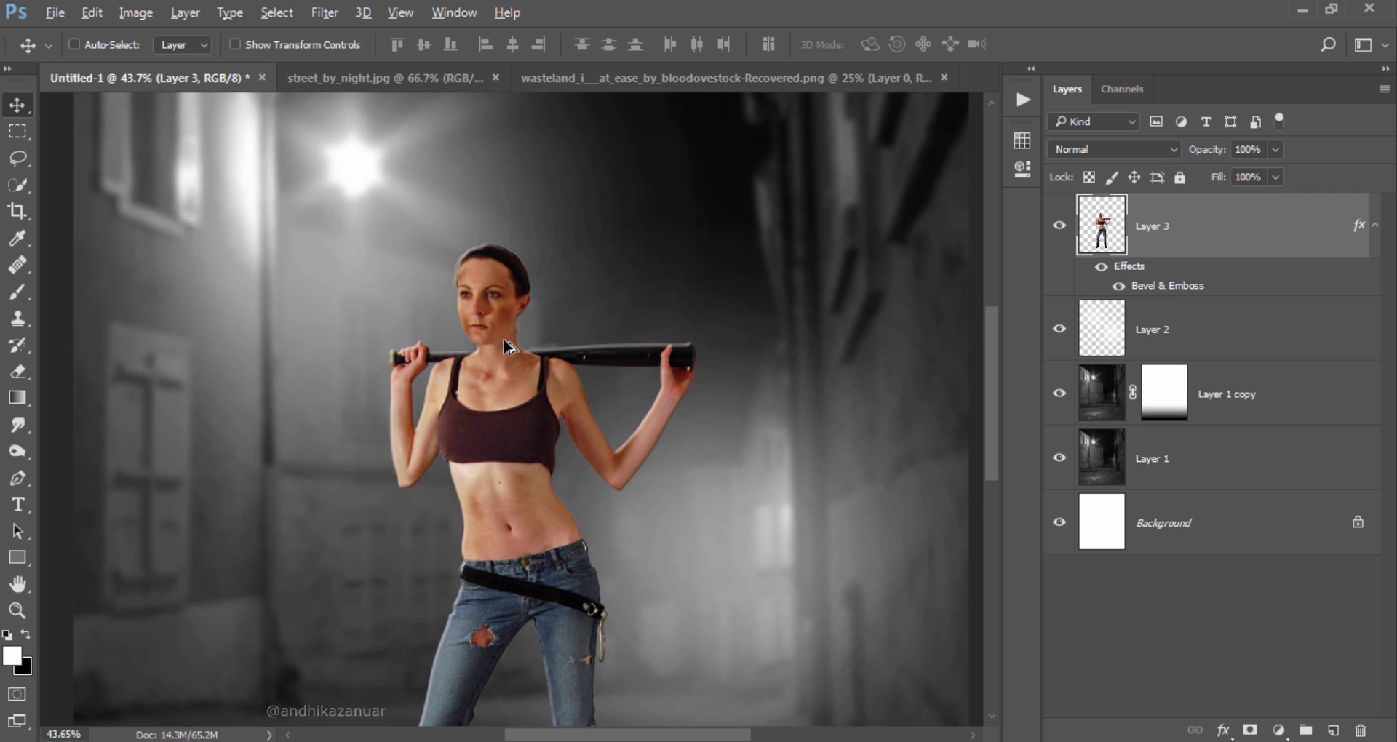
{"action": "scroll", "coordinate": [514, 348], "scroll_direction": "down", "scroll_amount": 3}
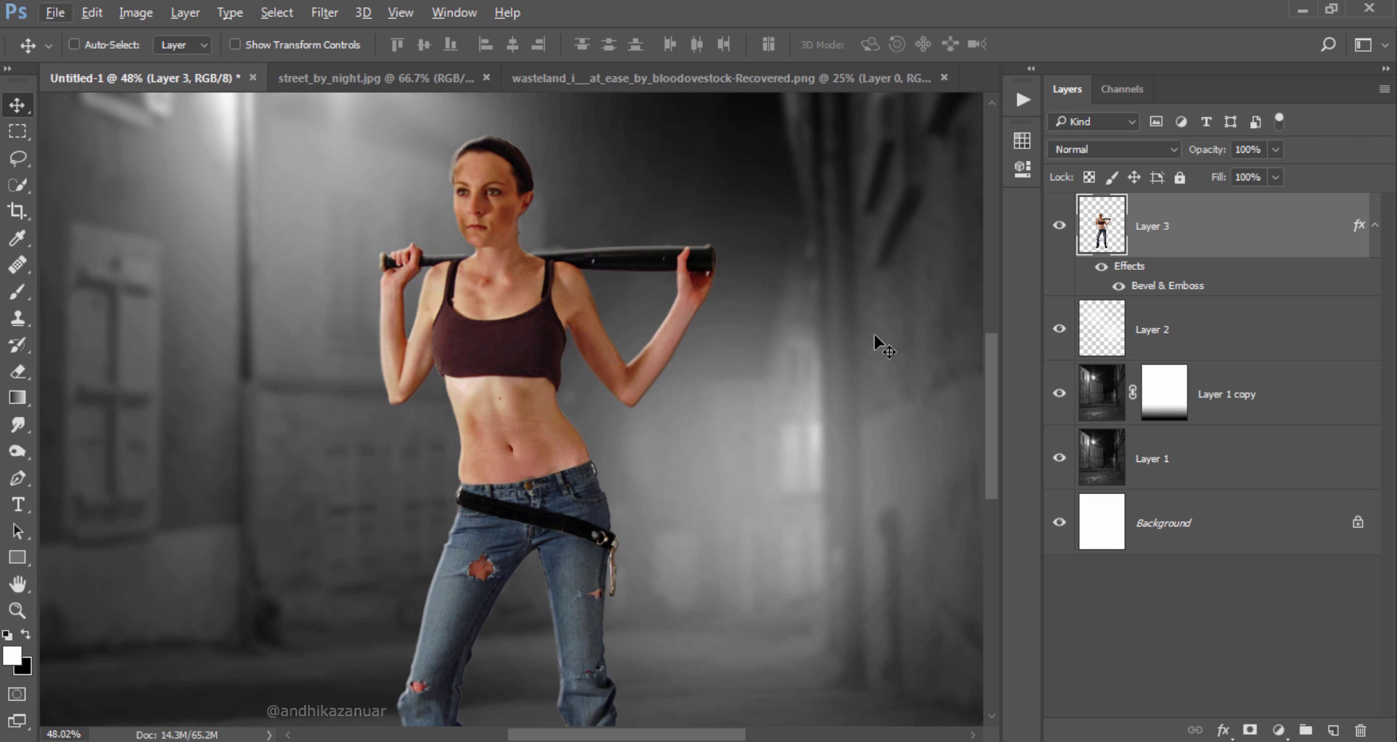
{"action": "right_click", "coordinate": [1336, 238]}
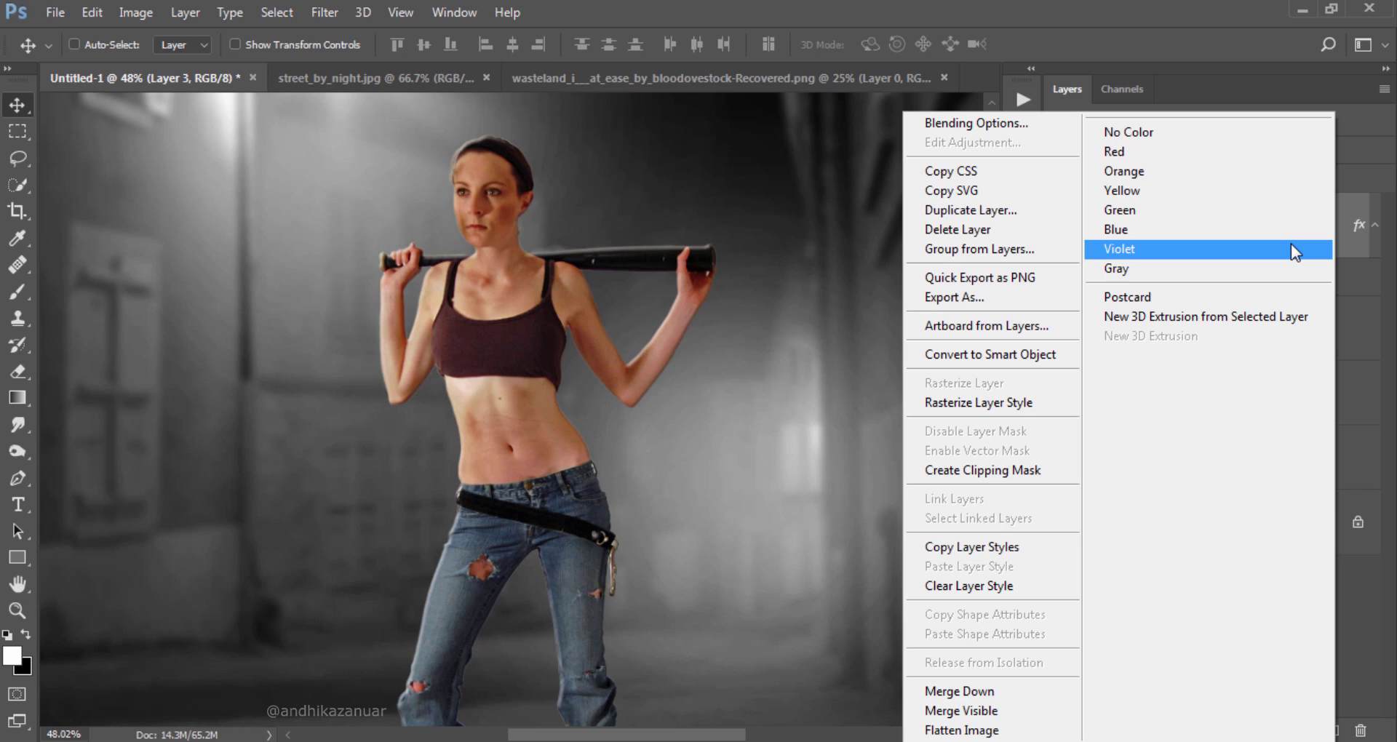
{"action": "left_click", "coordinate": [1016, 404]}
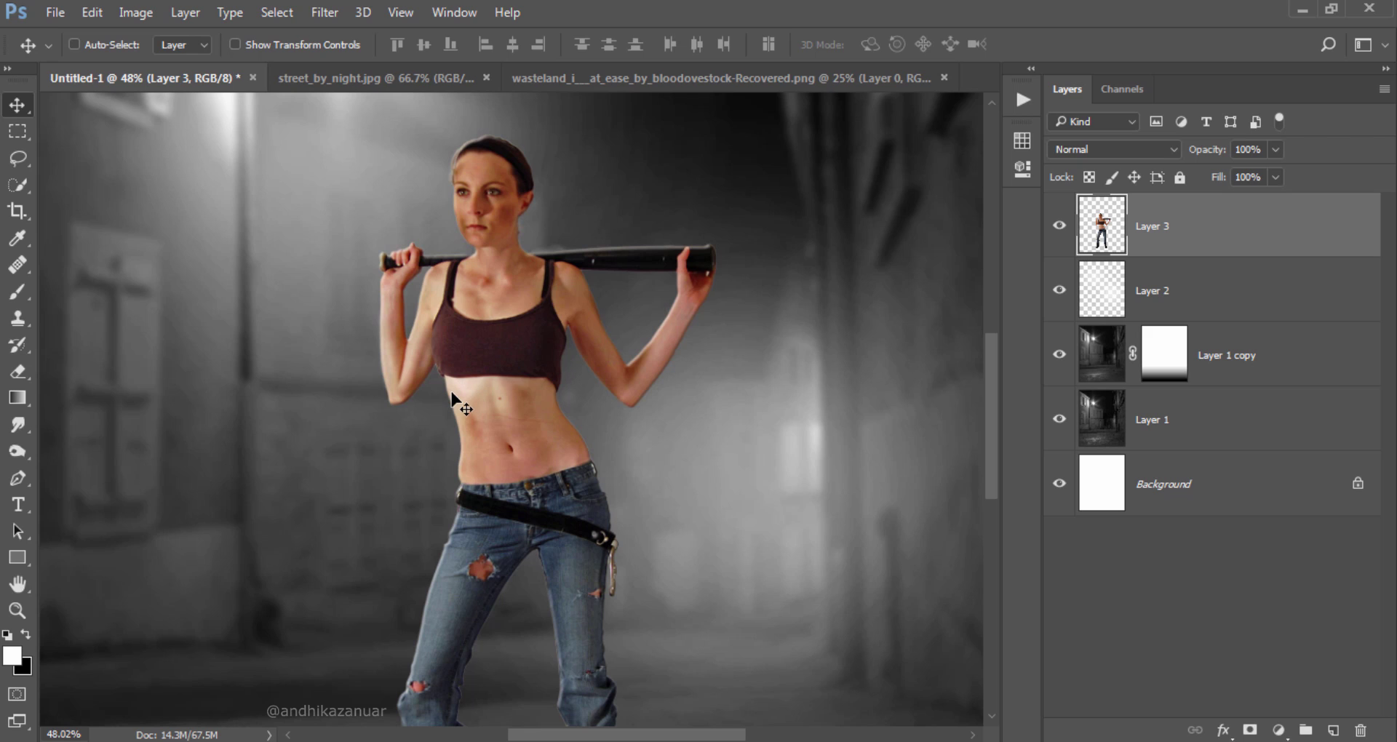
Dodge the woman's face, left arm and waist edges at Midtones, 50% exposure
{"action": "left_click", "coordinate": [18, 458]}
{"action": "left_click", "coordinate": [71, 453]}
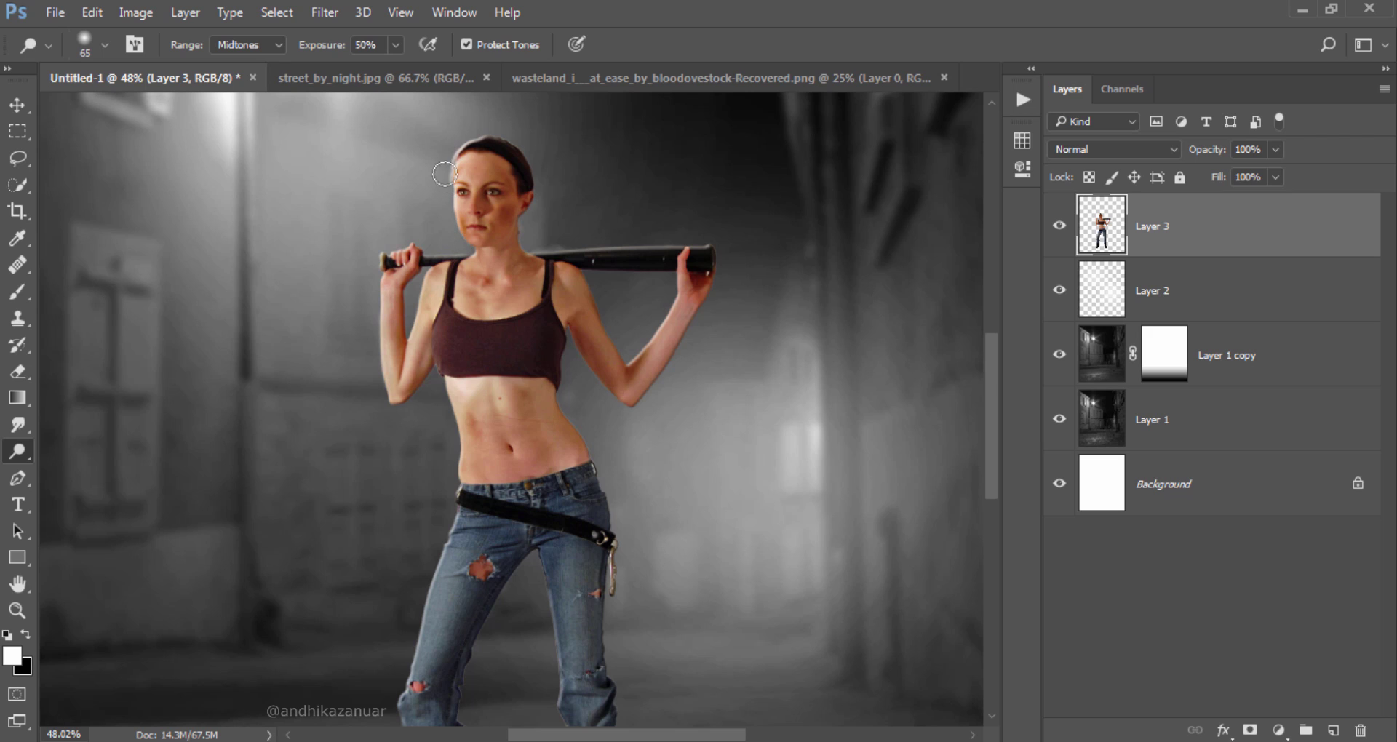
{"action": "mouse_move", "coordinate": [447, 156]}
{"action": "left_mouse_down"}
{"action": "mouse_move", "coordinate": [459, 234]}
{"action": "mouse_move", "coordinate": [375, 378]}
{"action": "left_mouse_up"}
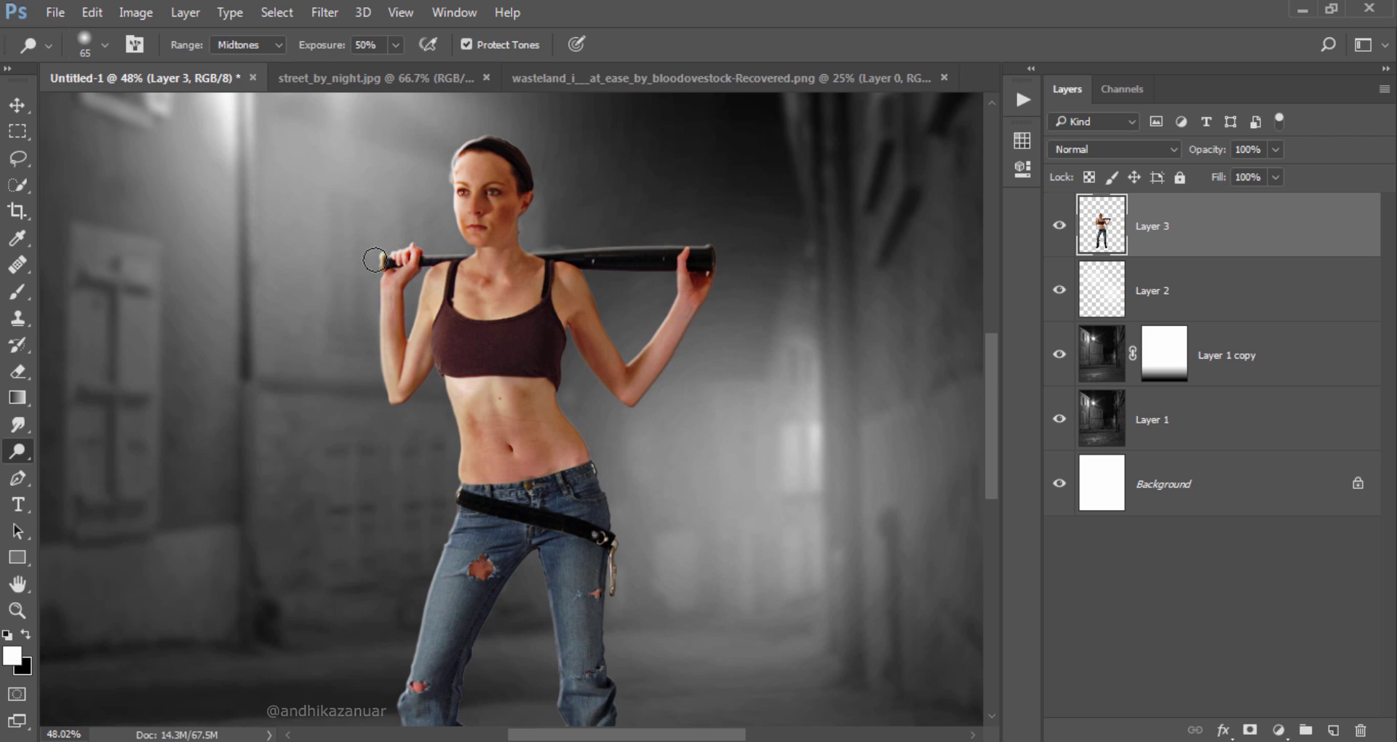
{"action": "left_click_drag", "start_coordinate": [379, 251], "coordinate": [384, 378]}
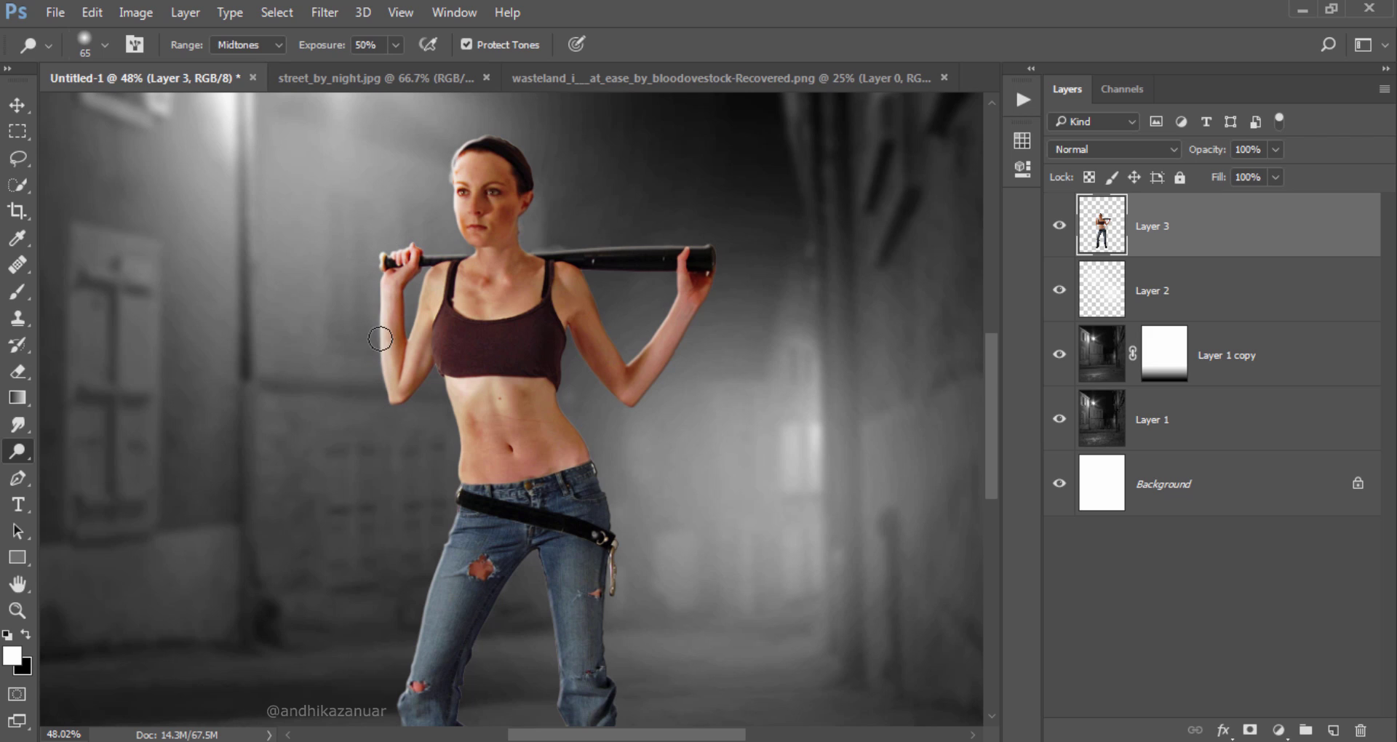
{"action": "mouse_move", "coordinate": [376, 322]}
{"action": "left_mouse_down"}
{"action": "mouse_move", "coordinate": [381, 247]}
{"action": "mouse_move", "coordinate": [415, 410]}
{"action": "mouse_move", "coordinate": [439, 396]}
{"action": "mouse_move", "coordinate": [457, 460]}
{"action": "mouse_move", "coordinate": [437, 493]}
{"action": "mouse_move", "coordinate": [448, 409]}
{"action": "mouse_move", "coordinate": [460, 435]}
{"action": "mouse_move", "coordinate": [447, 486]}
{"action": "mouse_move", "coordinate": [451, 404]}
{"action": "mouse_move", "coordinate": [461, 517]}
{"action": "mouse_move", "coordinate": [460, 497]}
{"action": "mouse_move", "coordinate": [412, 618]}
{"action": "mouse_move", "coordinate": [459, 502]}
{"action": "mouse_move", "coordinate": [447, 564]}
{"action": "mouse_move", "coordinate": [533, 586]}
{"action": "mouse_move", "coordinate": [469, 524]}
{"action": "mouse_move", "coordinate": [453, 409]}
{"action": "mouse_move", "coordinate": [506, 504]}
{"action": "mouse_move", "coordinate": [434, 346]}
{"action": "mouse_move", "coordinate": [511, 431]}
{"action": "mouse_move", "coordinate": [454, 351]}
{"action": "left_mouse_up"}
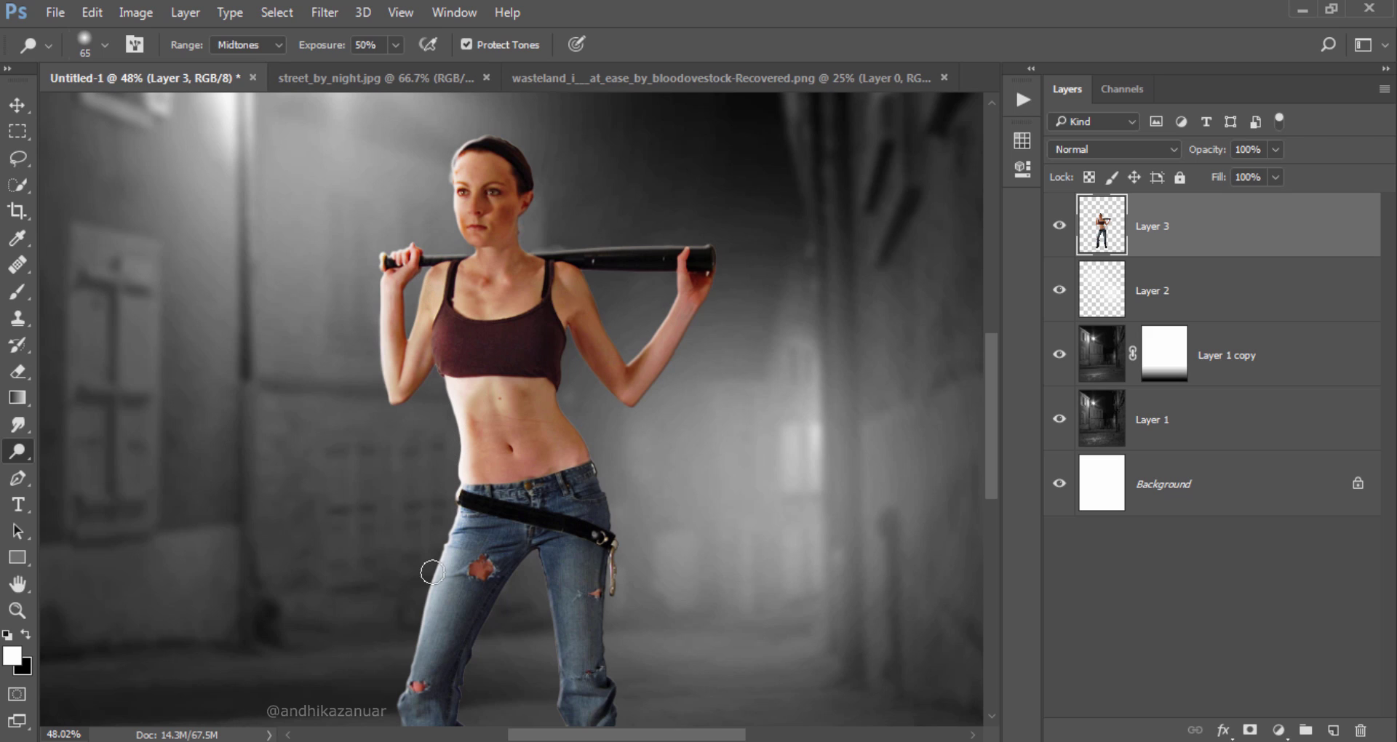
Dodge the left jean leg edge and right thigh and knee with a 90 brush
{"action": "key", "text": "bracketleft"}
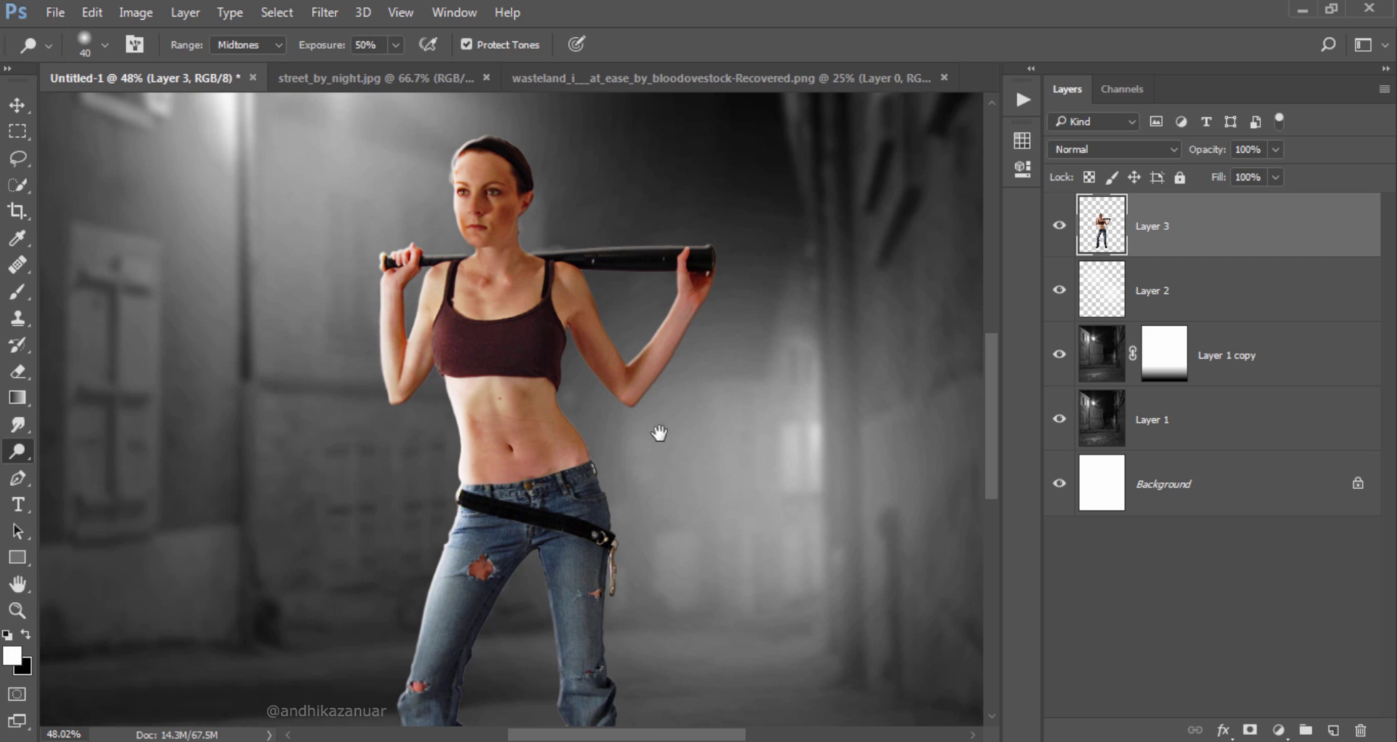
{"action": "mouse_move", "coordinate": [659, 434]}
{"action": "left_mouse_down"}
{"action": "mouse_move", "coordinate": [735, 277]}
{"action": "mouse_move", "coordinate": [726, 248]}
{"action": "left_mouse_up"}
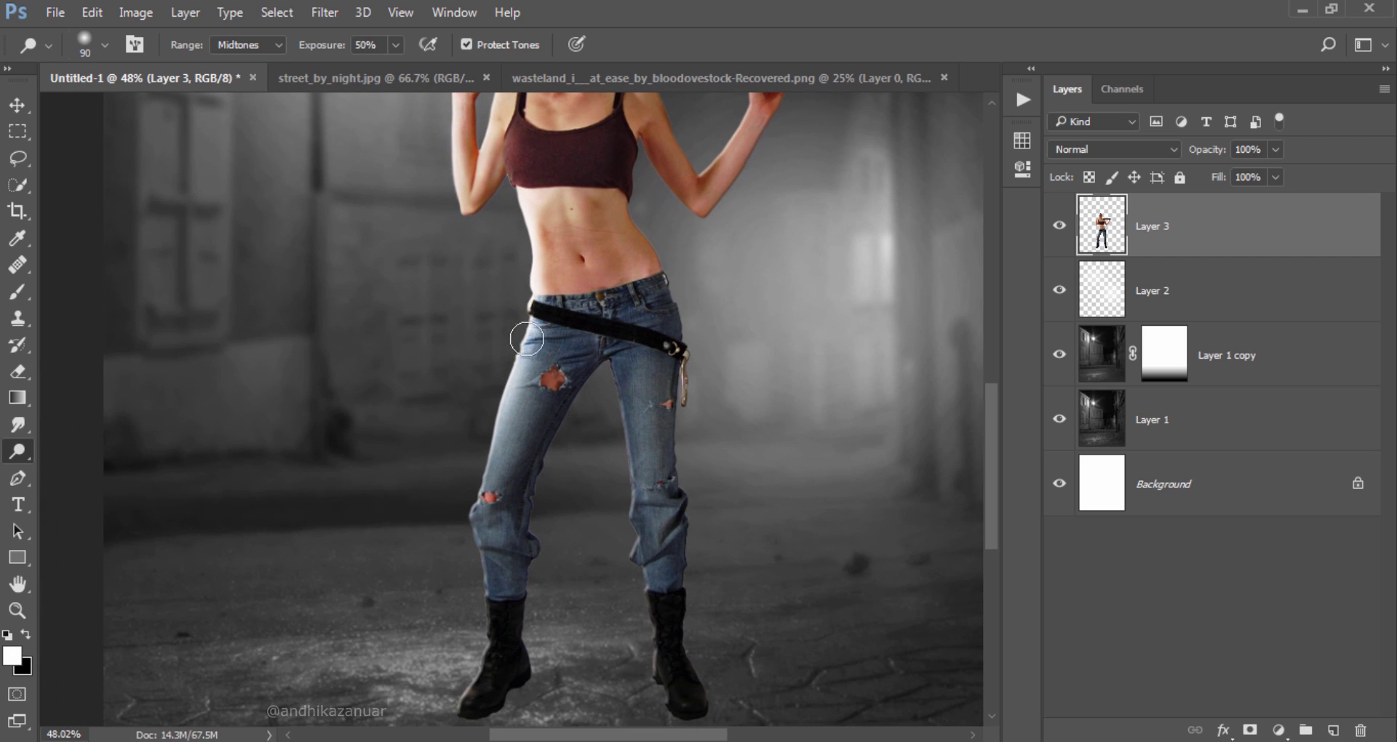
{"action": "key", "text": "bracketright"}
{"action": "key", "text": "bracketright"}
{"action": "key", "text": "bracketright"}
{"action": "mouse_move", "coordinate": [494, 392]}
{"action": "left_mouse_down"}
{"action": "mouse_move", "coordinate": [456, 550]}
{"action": "mouse_move", "coordinate": [500, 396]}
{"action": "mouse_move", "coordinate": [481, 593]}
{"action": "mouse_move", "coordinate": [478, 518]}
{"action": "mouse_move", "coordinate": [474, 633]}
{"action": "mouse_move", "coordinate": [449, 705]}
{"action": "left_mouse_up"}
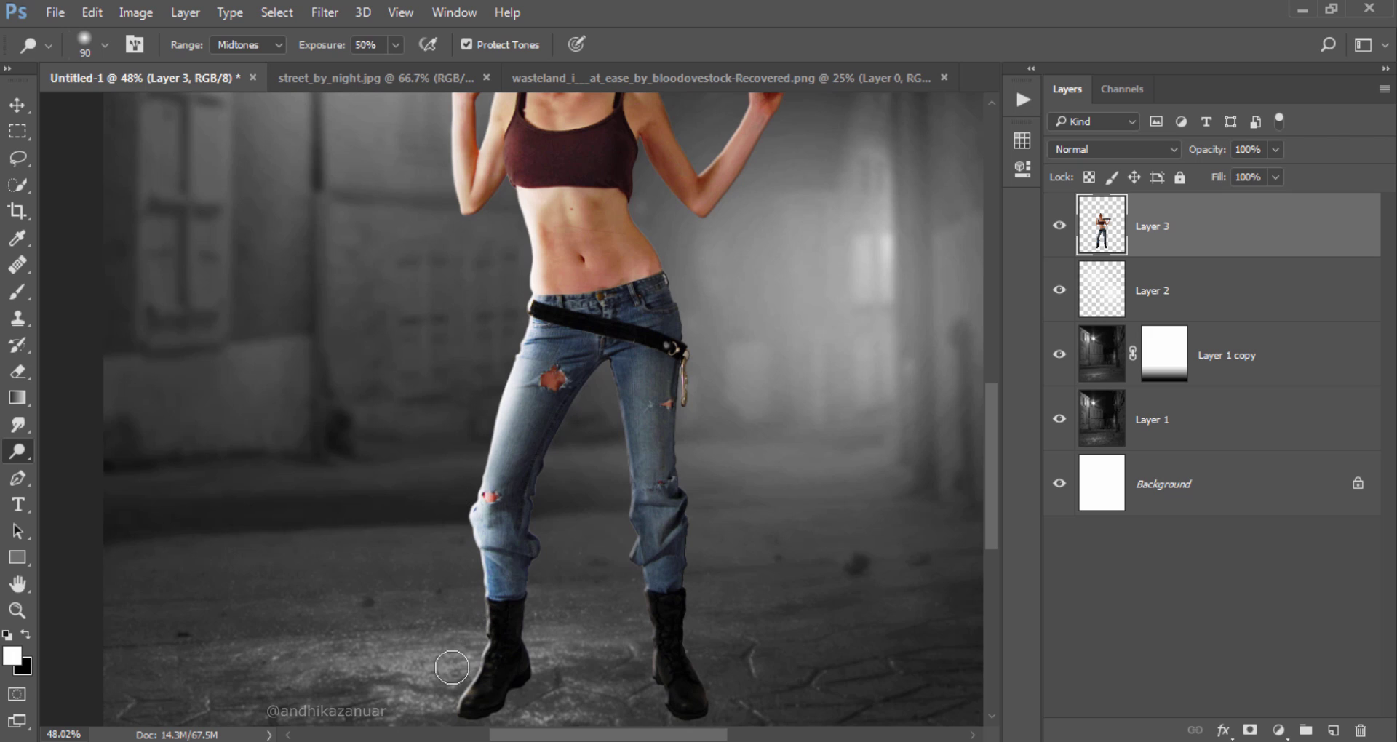
{"action": "mouse_move", "coordinate": [641, 487]}
{"action": "left_mouse_down"}
{"action": "mouse_move", "coordinate": [624, 375]}
{"action": "mouse_move", "coordinate": [617, 555]}
{"action": "mouse_move", "coordinate": [626, 375]}
{"action": "mouse_move", "coordinate": [641, 650]}
{"action": "mouse_move", "coordinate": [611, 417]}
{"action": "mouse_move", "coordinate": [648, 662]}
{"action": "mouse_move", "coordinate": [620, 435]}
{"action": "left_mouse_up"}
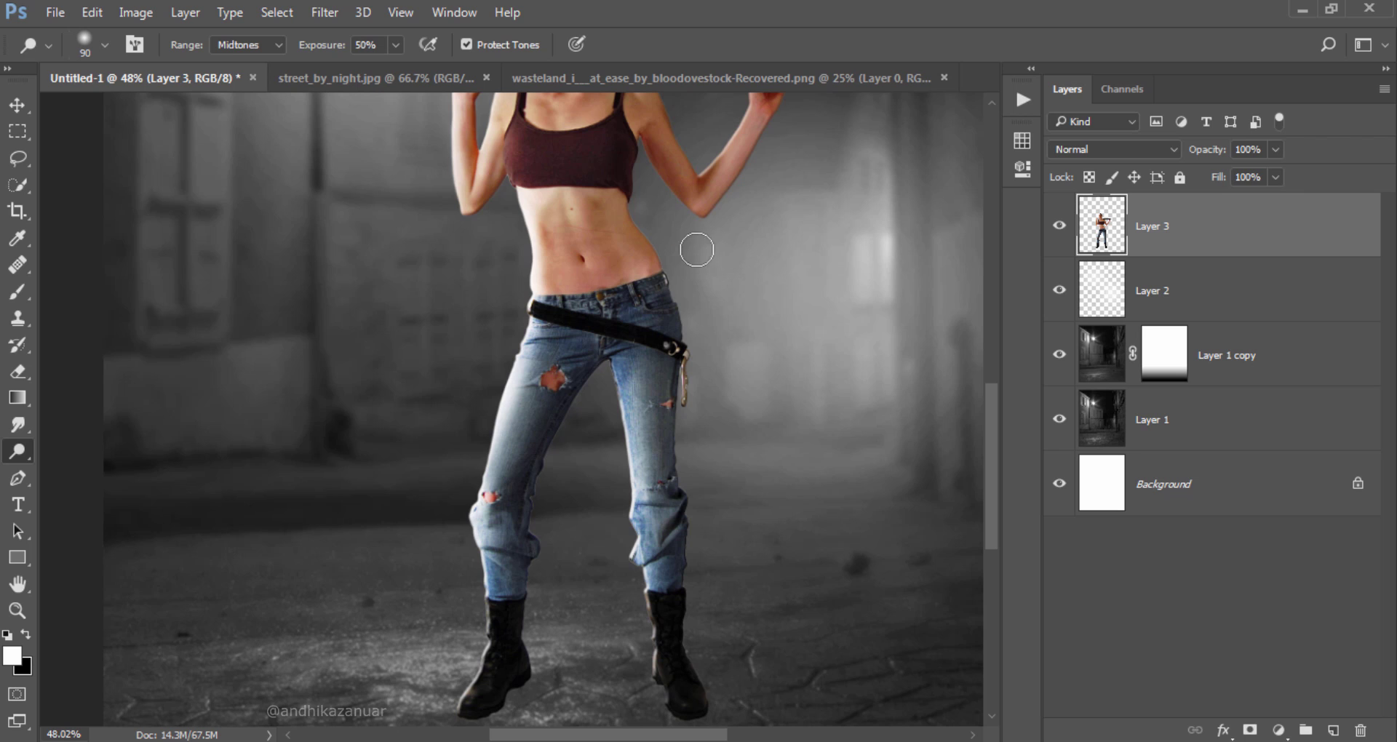
Dodge the forearm up toward the hand with a 40 brush, then fit the image on screen
{"action": "left_click_drag", "start_coordinate": [691, 243], "coordinate": [626, 444]}
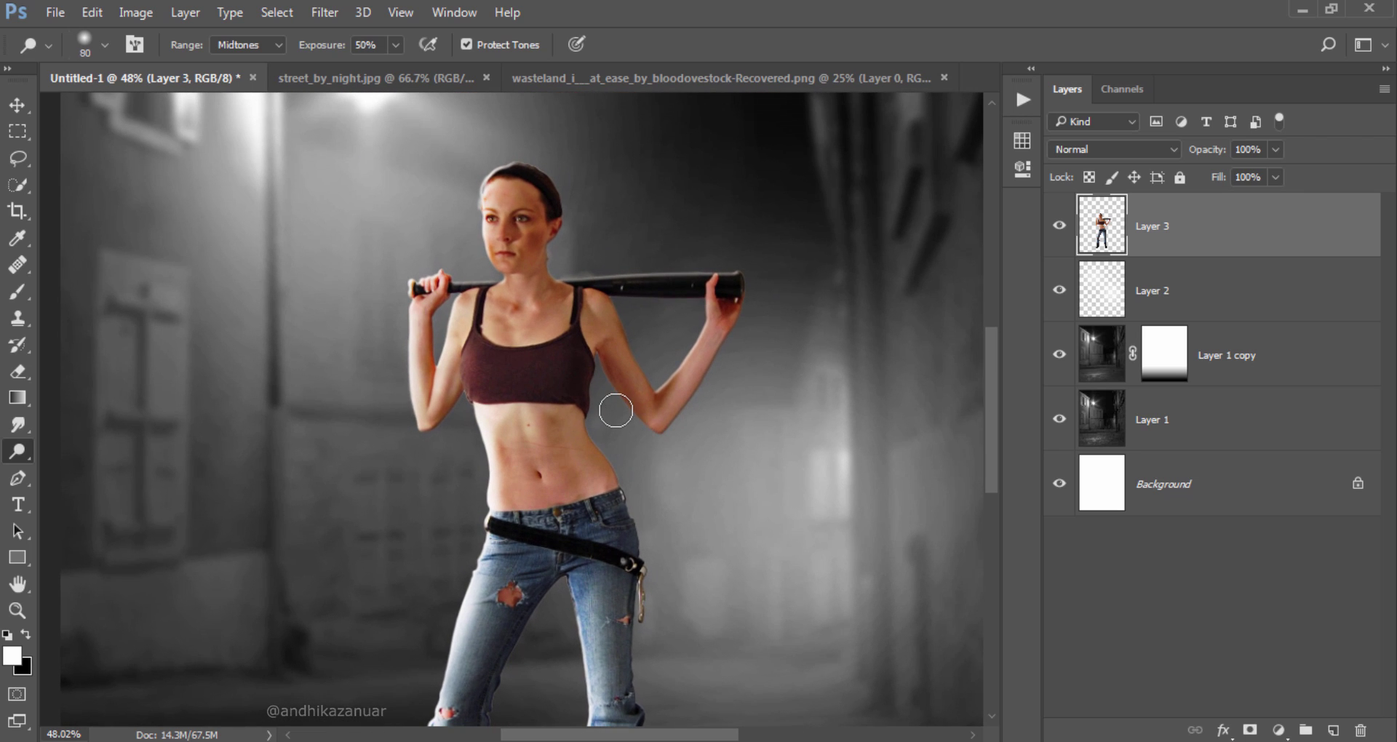
{"action": "key", "text": "bracketleft"}
{"action": "key", "text": "bracketleft"}
{"action": "key", "text": "bracketleft"}
{"action": "left_click_drag", "start_coordinate": [659, 388], "coordinate": [707, 307]}
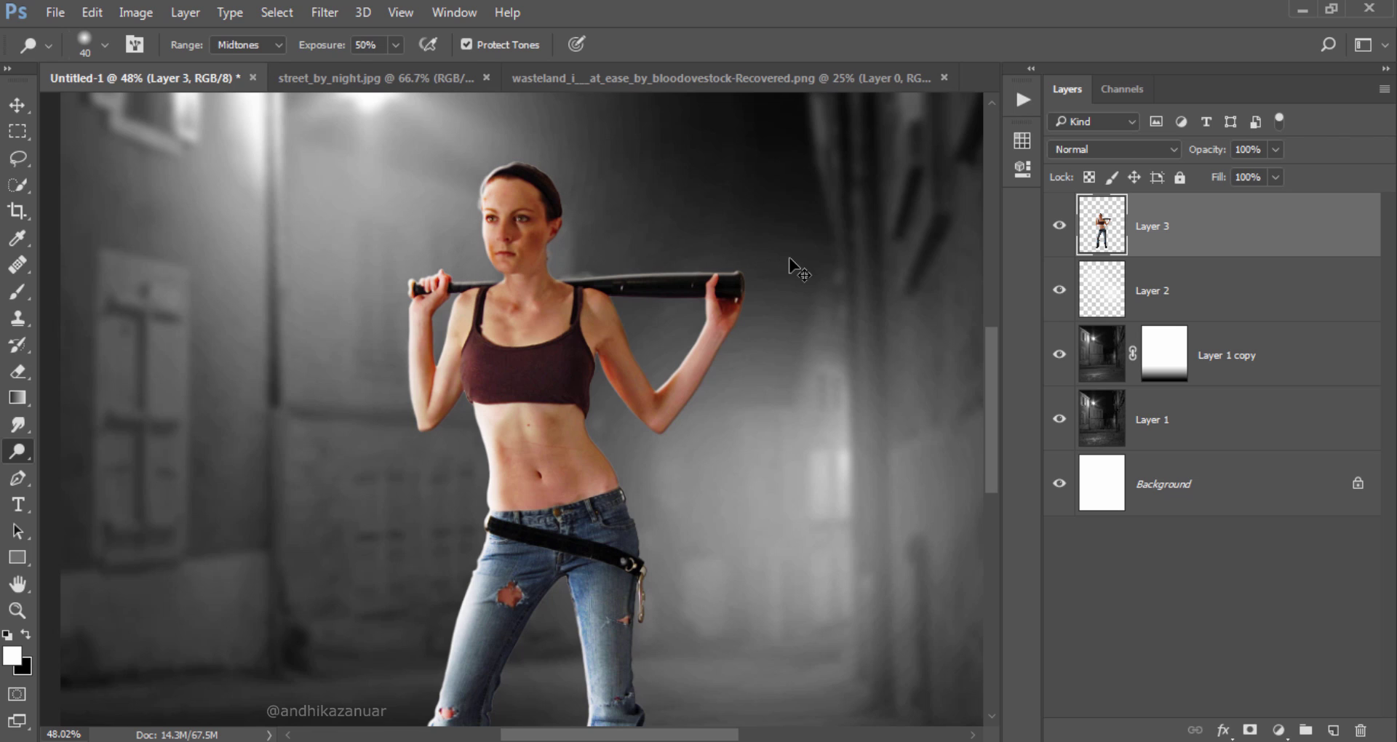
{"action": "key", "text": "ctrl+0"}
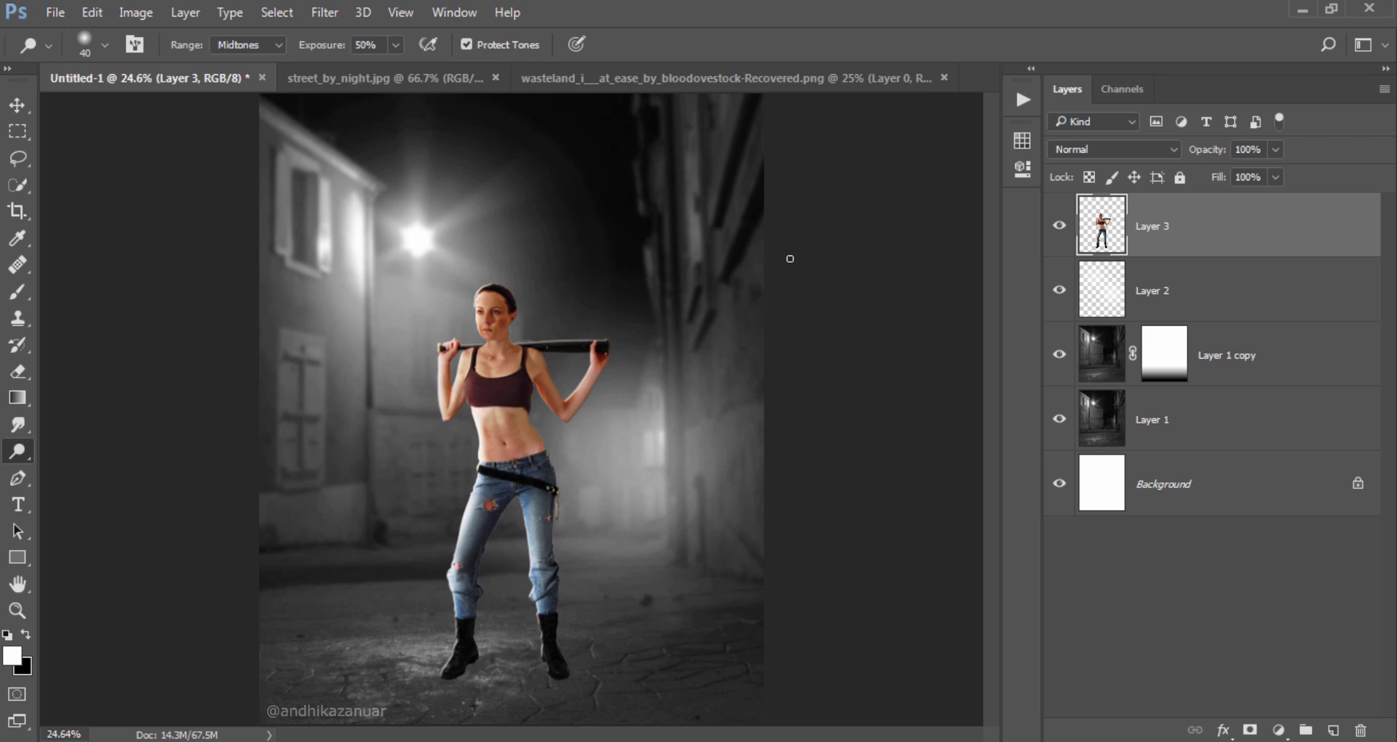
Lower the woman's Hue/Saturation saturation to -31 on Layer 3
{"action": "left_click", "coordinate": [22, 106]}
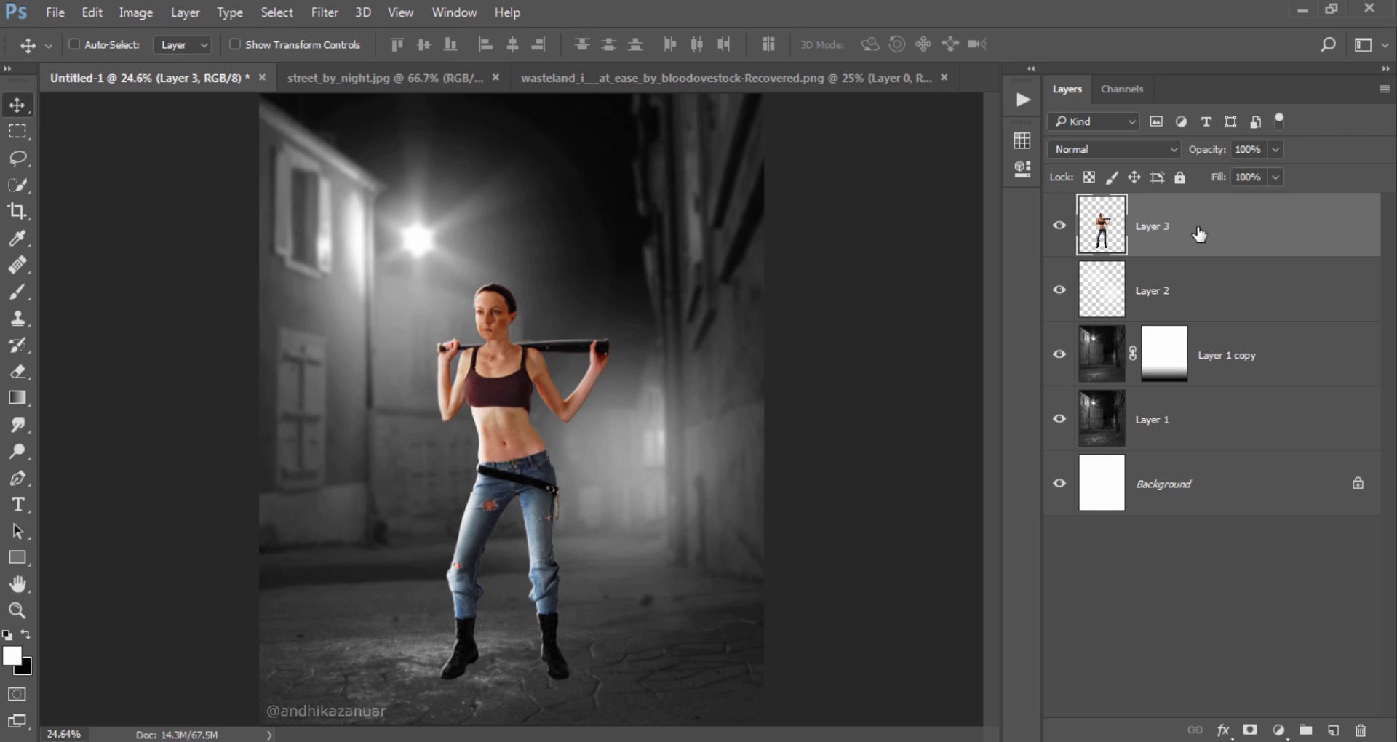
{"action": "key", "text": "ctrl+u"}
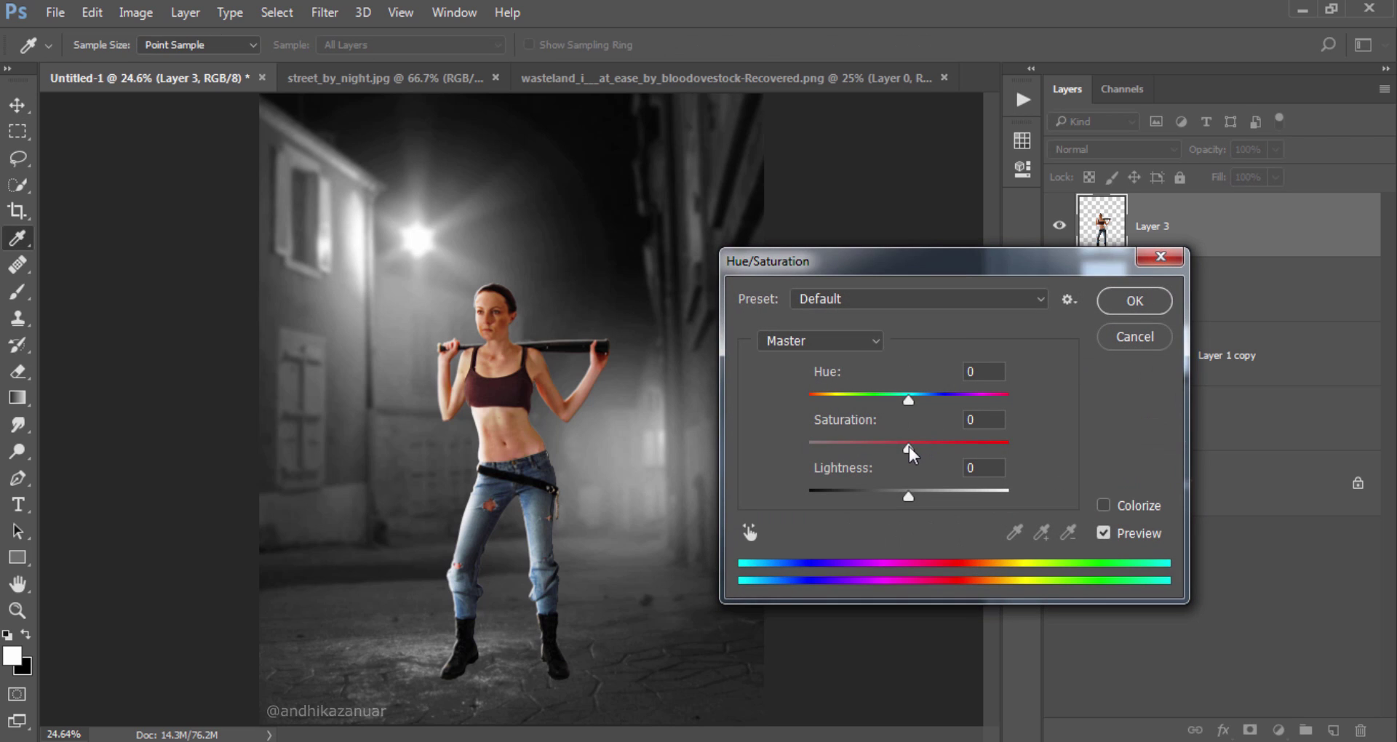
{"action": "left_click_drag", "start_coordinate": [909, 447], "coordinate": [876, 446]}
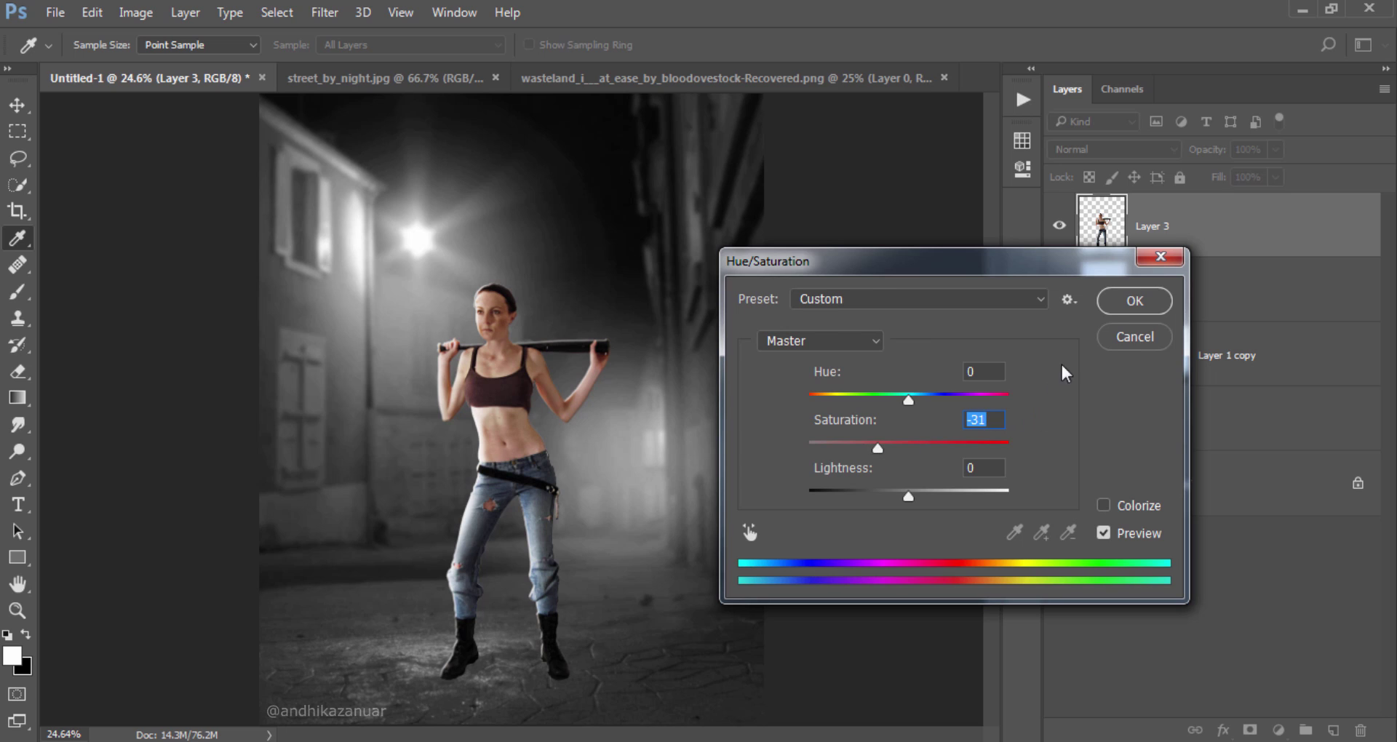
{"action": "left_click", "coordinate": [1117, 300]}
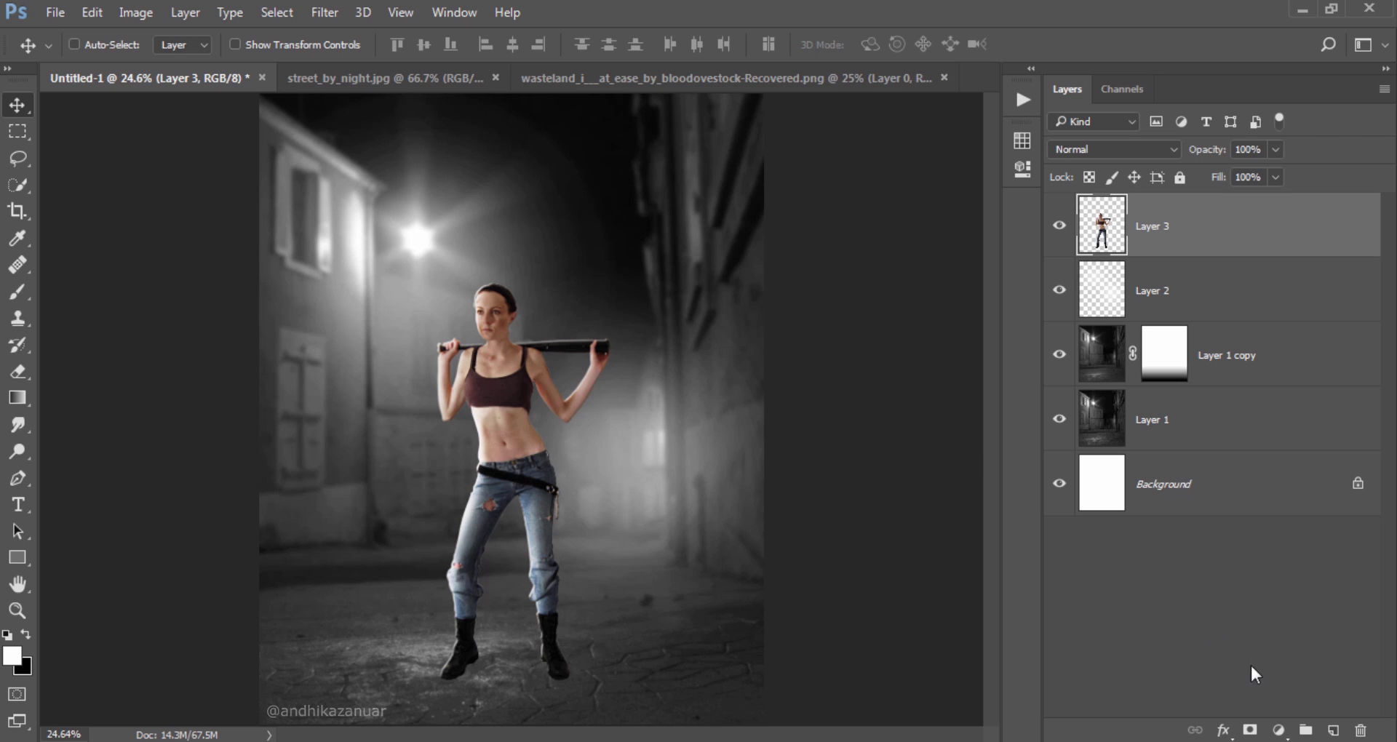
On a new Layer 4, paint soft white light over the left building wall, street edge and fog
{"action": "left_click", "coordinate": [1334, 729]}
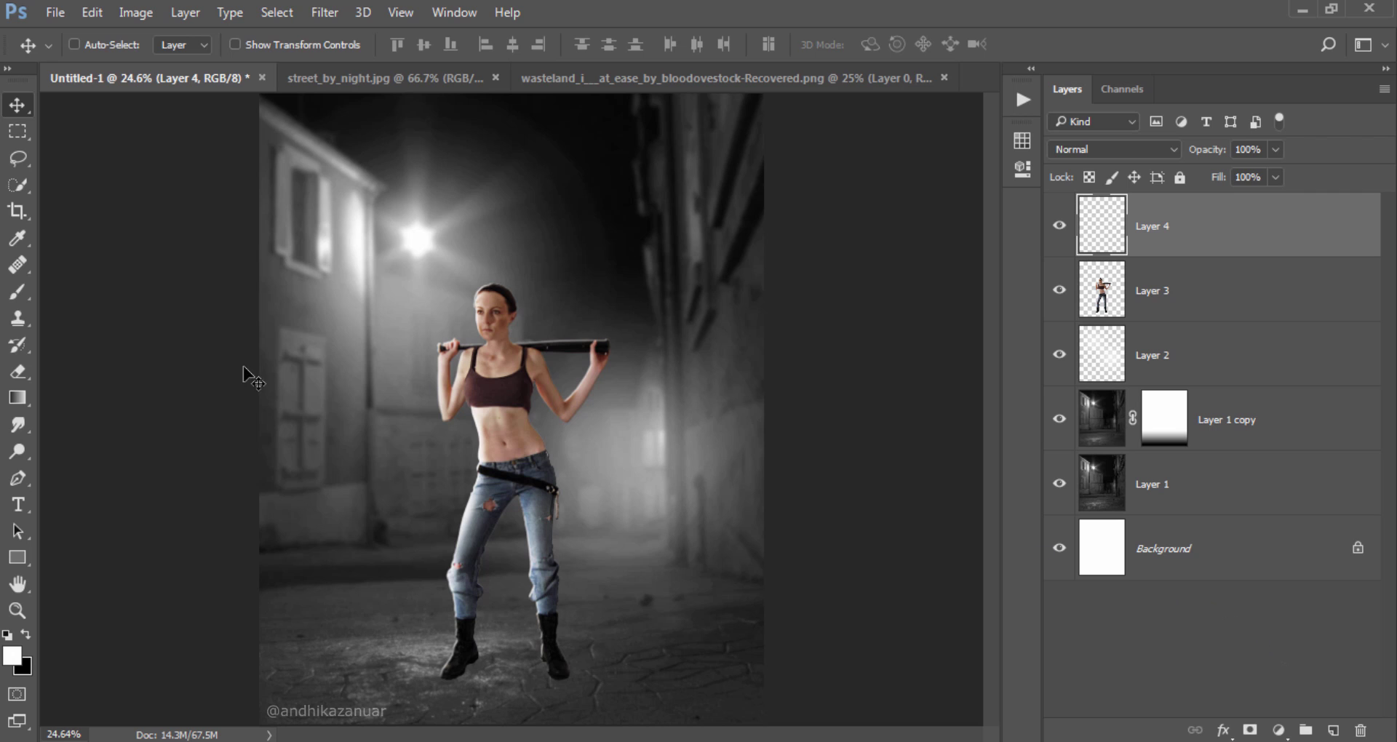
{"action": "left_click", "coordinate": [19, 291]}
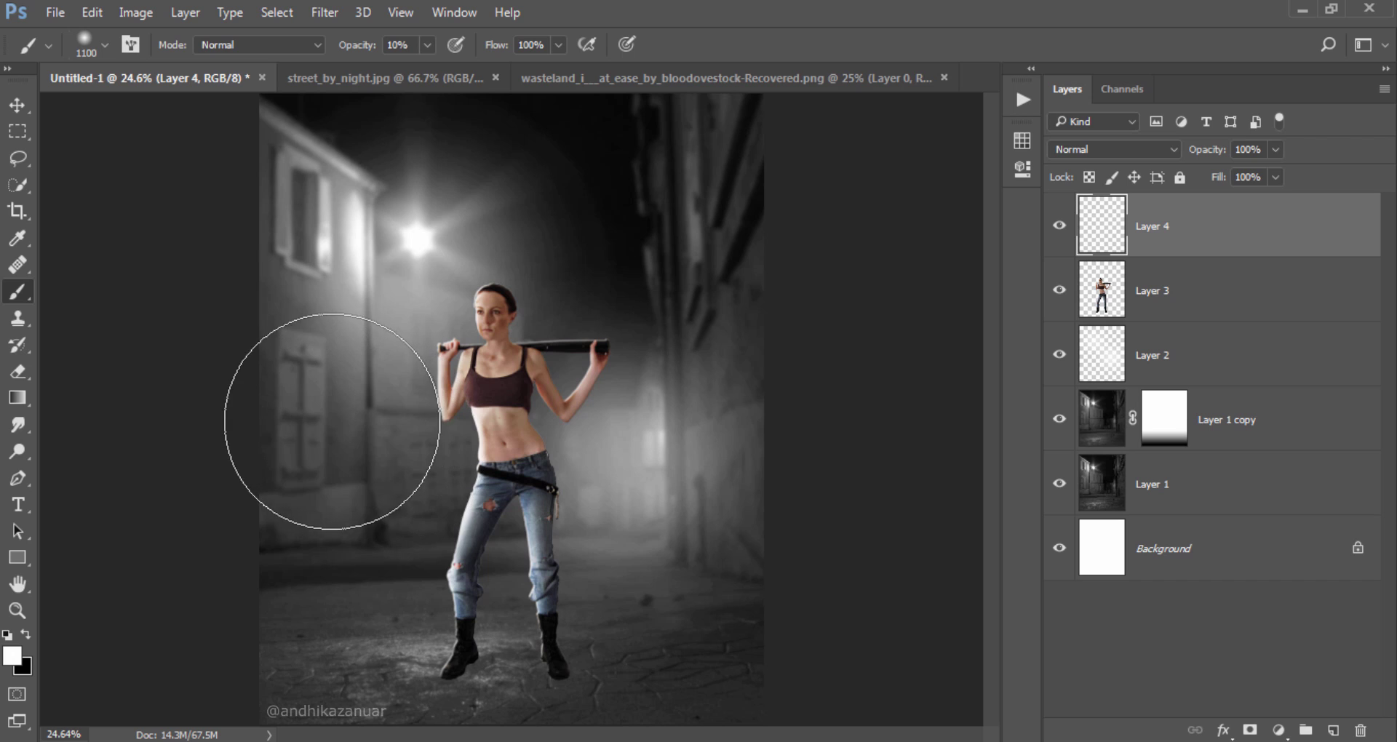
{"action": "left_click_drag", "start_coordinate": [389, 446], "coordinate": [371, 327]}
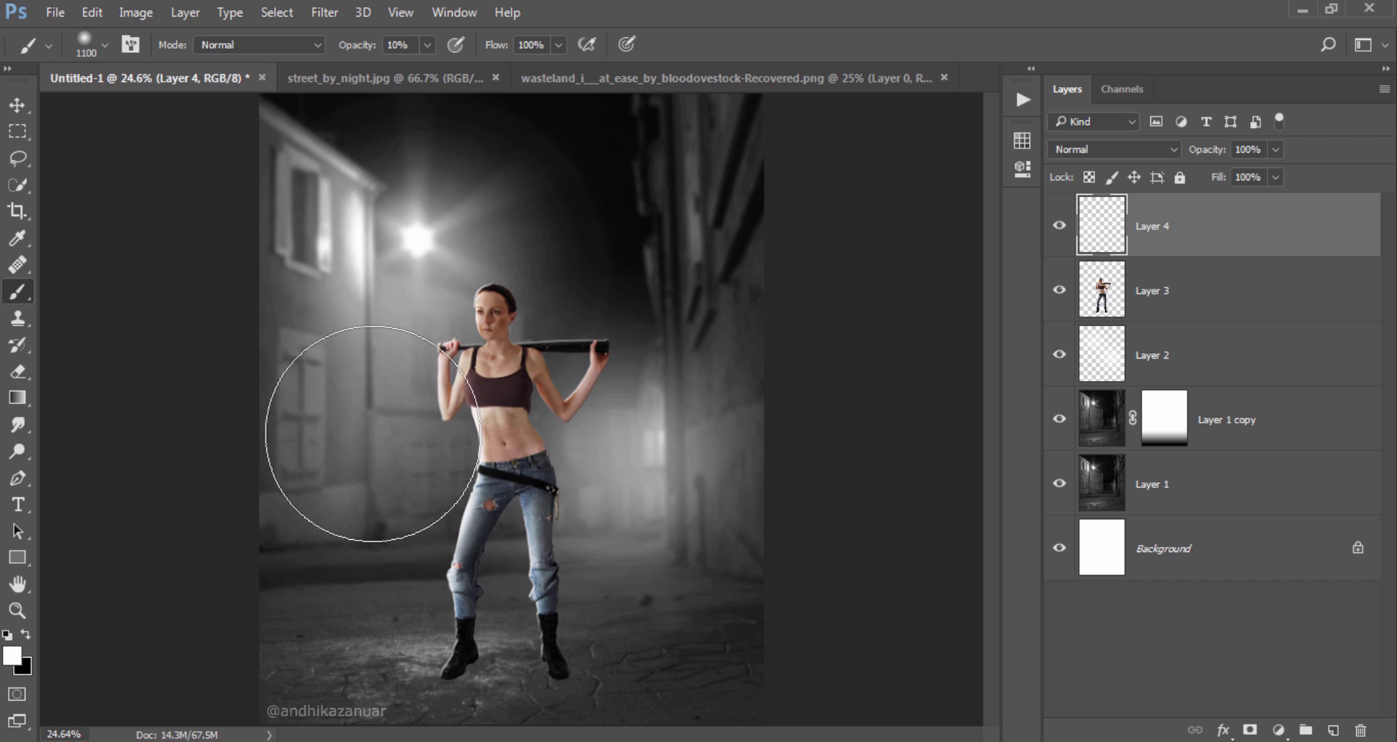
{"action": "mouse_move", "coordinate": [287, 327]}
{"action": "left_mouse_down"}
{"action": "mouse_move", "coordinate": [300, 514]}
{"action": "mouse_move", "coordinate": [355, 461]}
{"action": "mouse_move", "coordinate": [315, 443]}
{"action": "mouse_move", "coordinate": [328, 444]}
{"action": "left_mouse_up"}
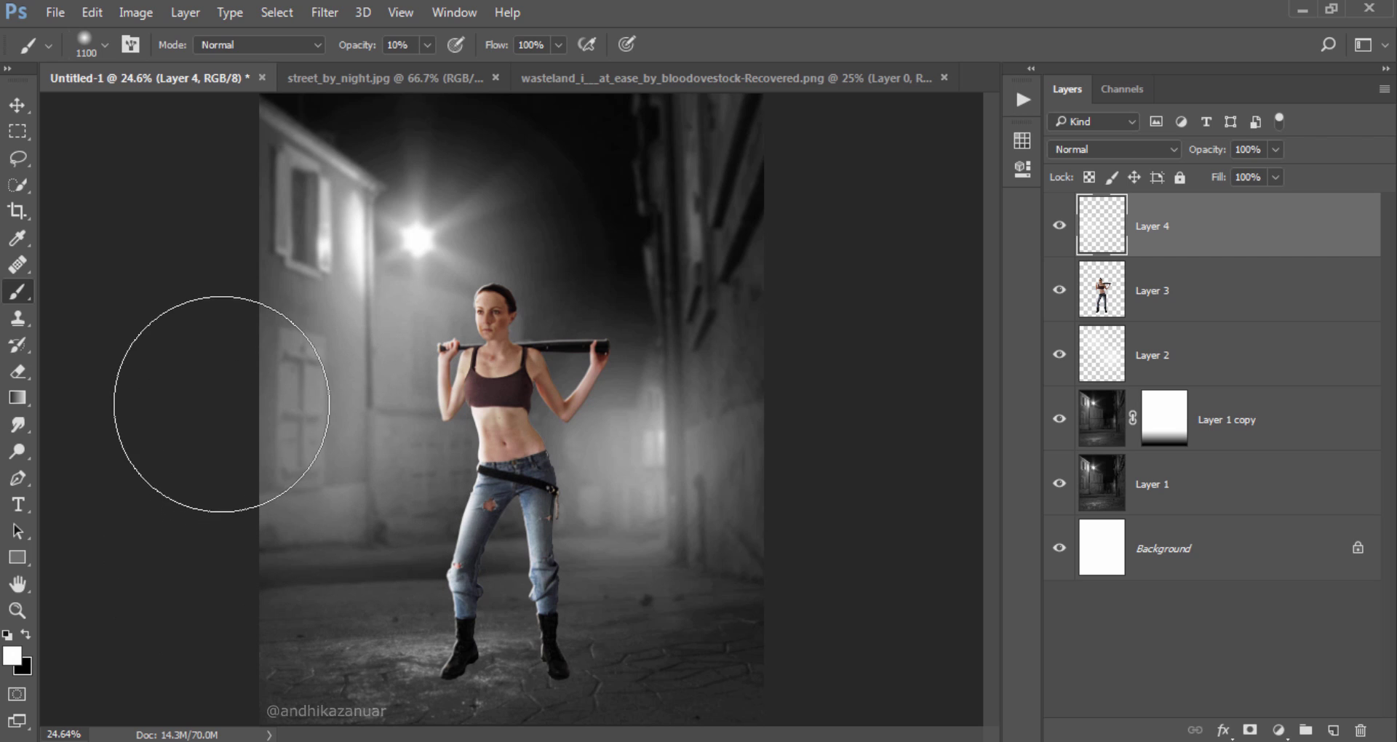
{"action": "left_click_drag", "start_coordinate": [254, 546], "coordinate": [254, 562]}
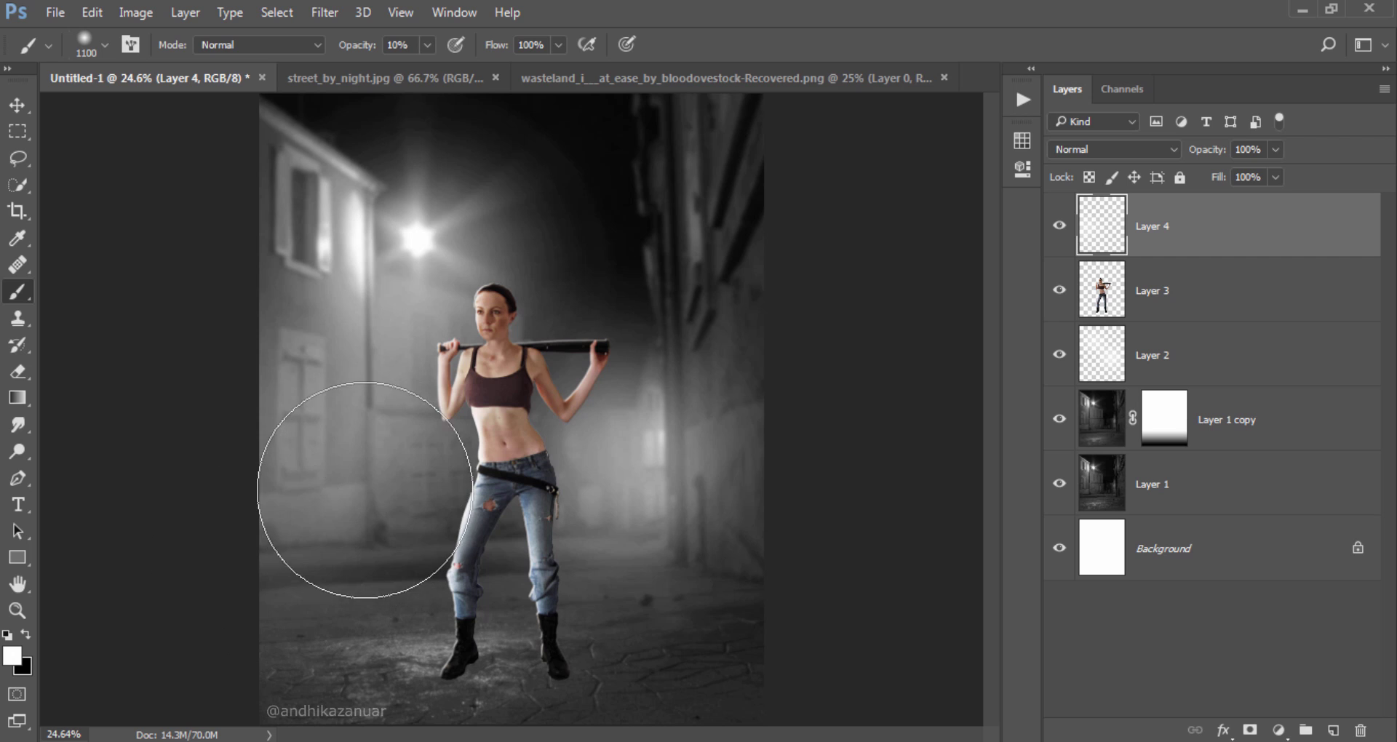
{"action": "left_click_drag", "start_coordinate": [343, 374], "coordinate": [386, 325]}
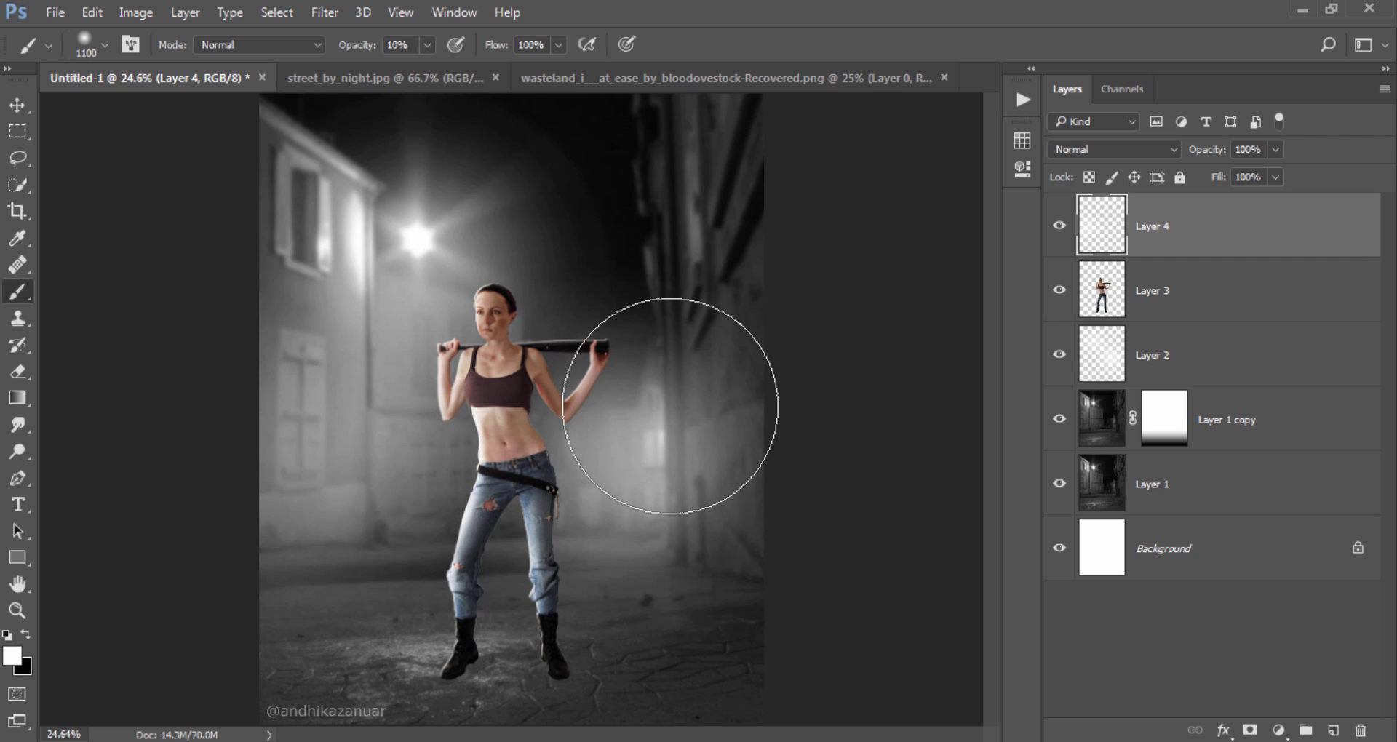
{"action": "left_click_drag", "start_coordinate": [605, 401], "coordinate": [639, 350]}
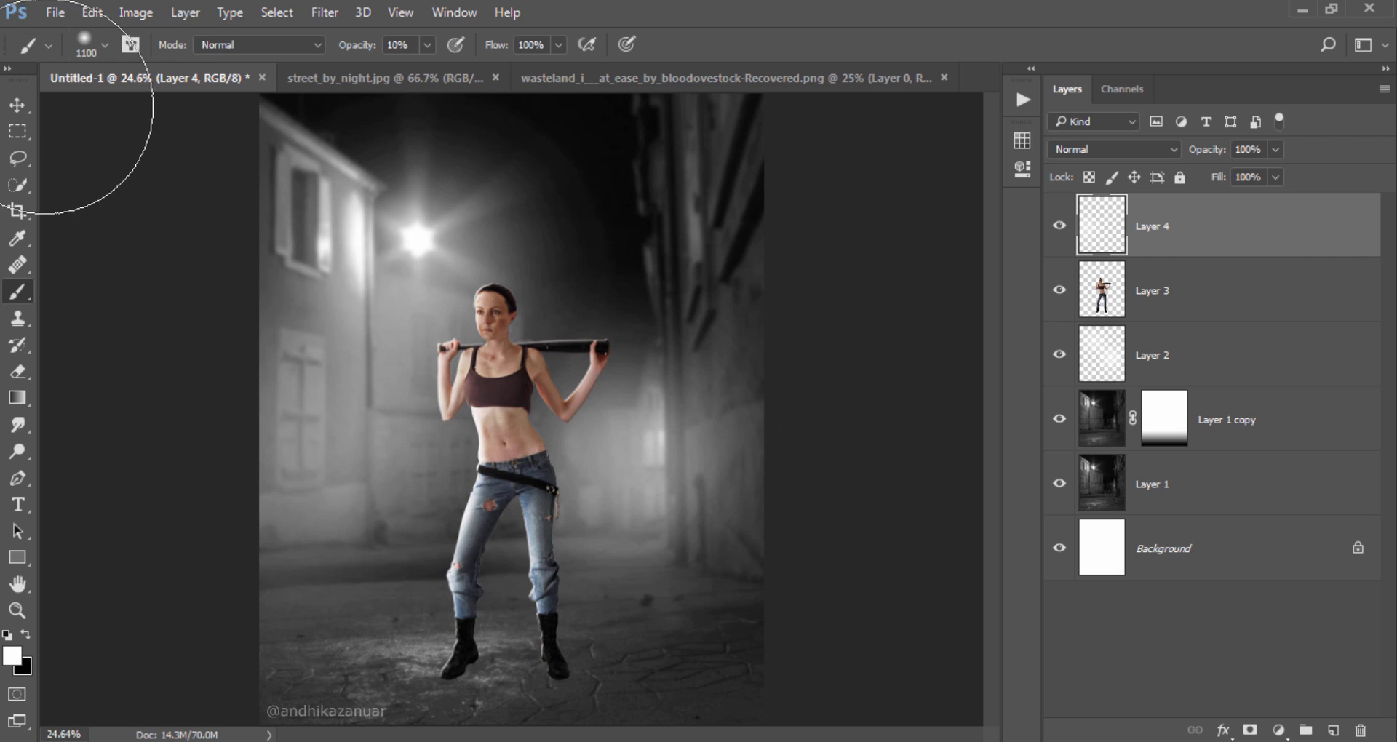
{"action": "left_click", "coordinate": [18, 105]}
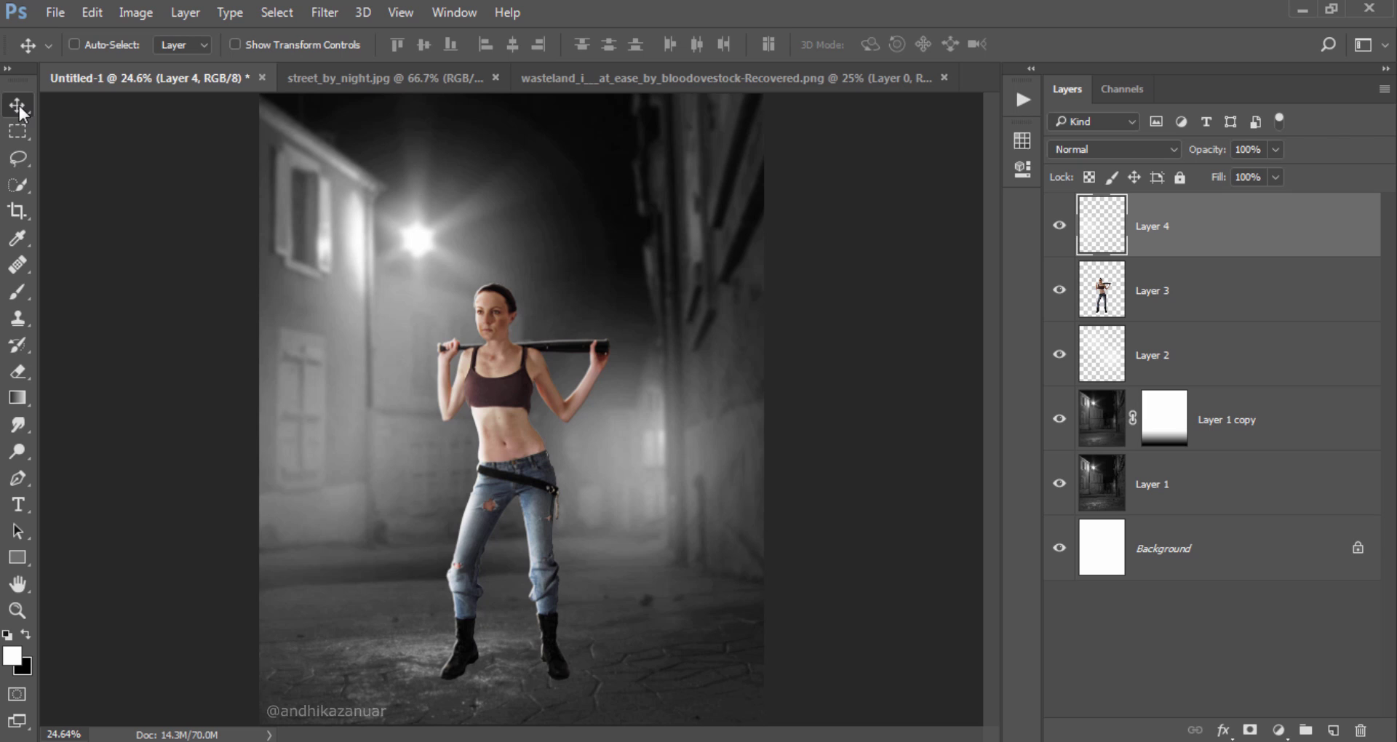
Rename Layer 4 to 'light 2' and Layer 2 to 'light 1'
{"action": "left_click", "coordinate": [1060, 226]}
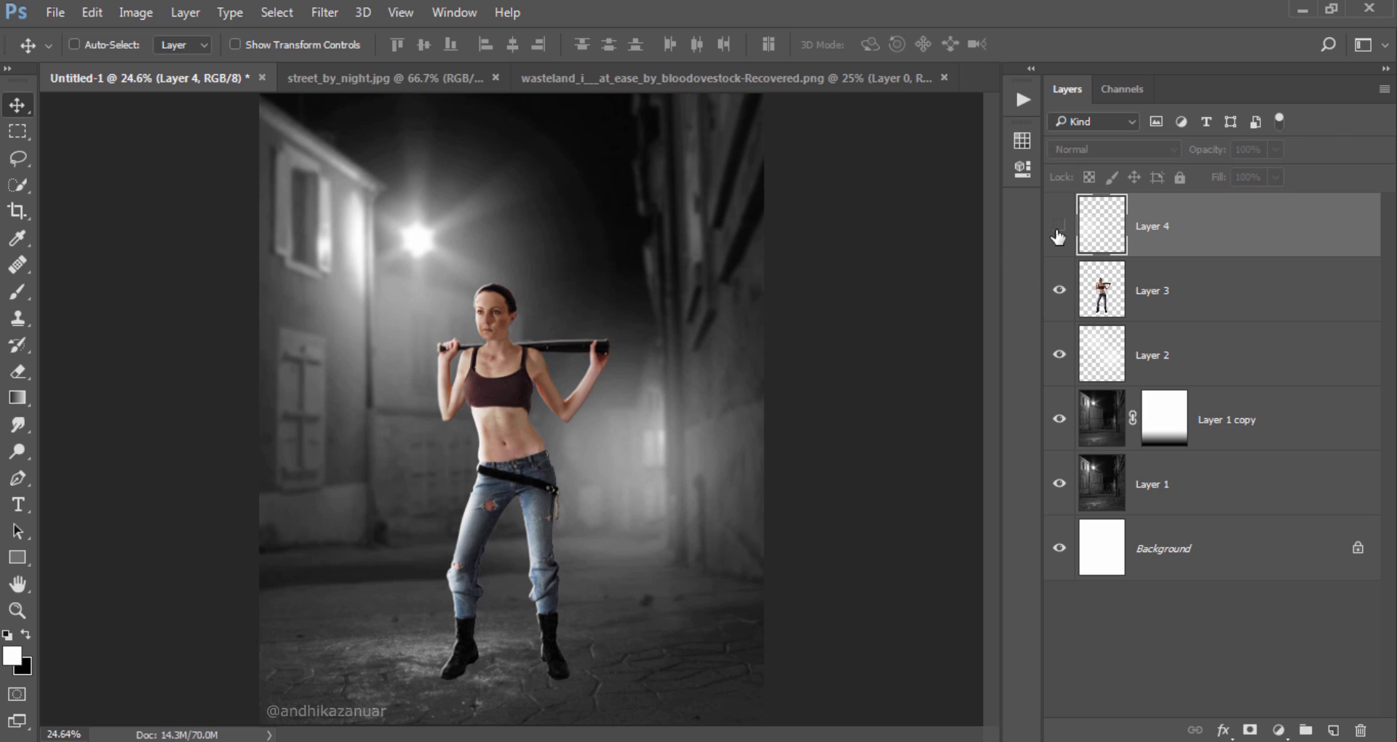
{"action": "double_click", "coordinate": [1157, 229]}
{"action": "key", "text": "BackSpace"}
{"action": "type", "text": "light"}
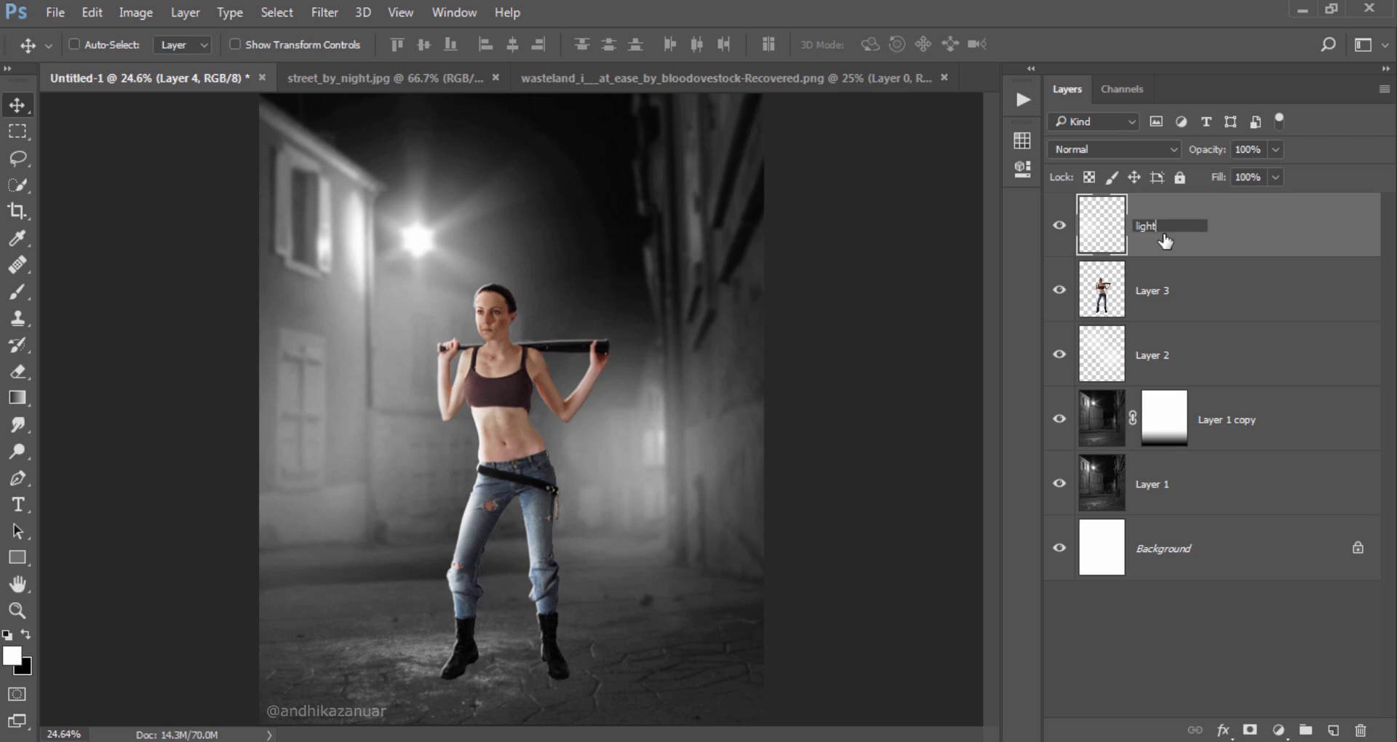
{"action": "type", "text": " 2"}
{"action": "key", "text": "Return"}
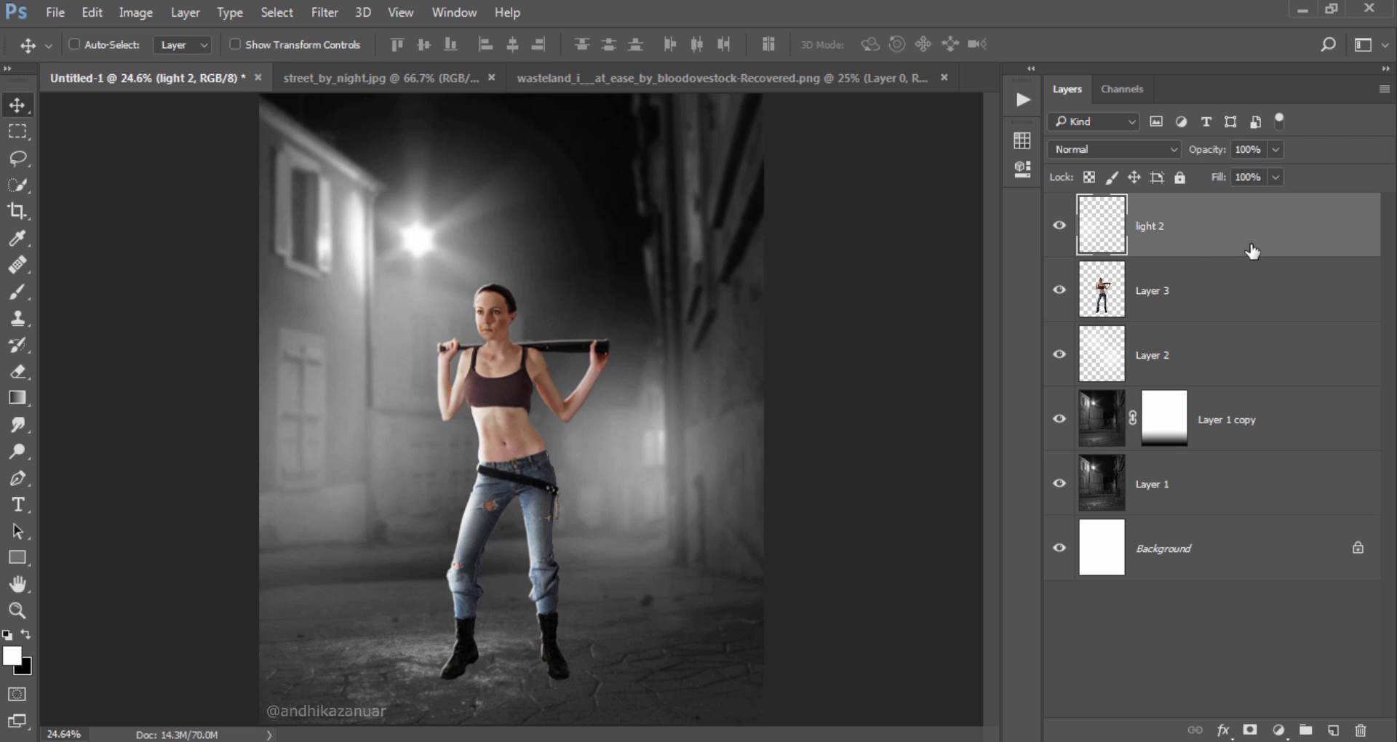
{"action": "left_click", "coordinate": [1059, 354]}
{"action": "double_click", "coordinate": [1157, 358]}
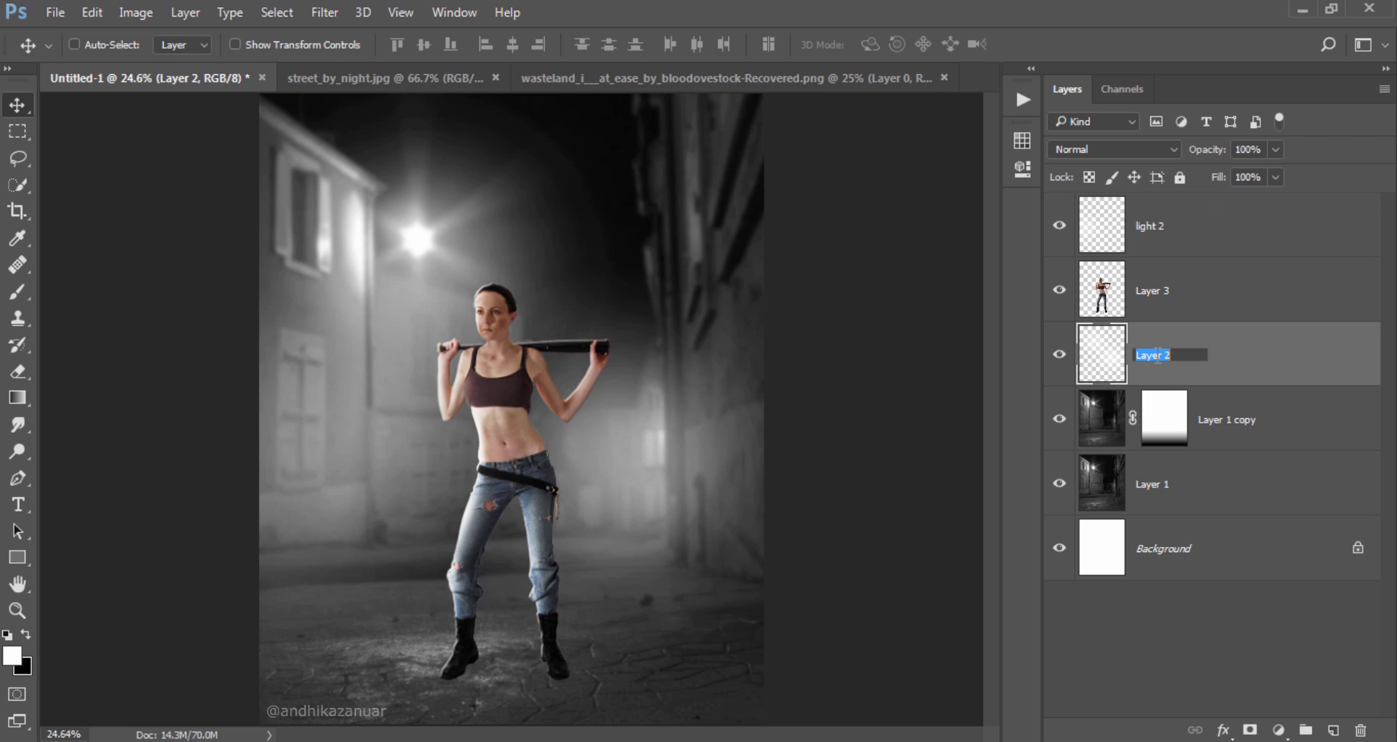
{"action": "key", "text": "BackSpace"}
{"action": "type", "text": "light 1"}
{"action": "key", "text": "Return"}
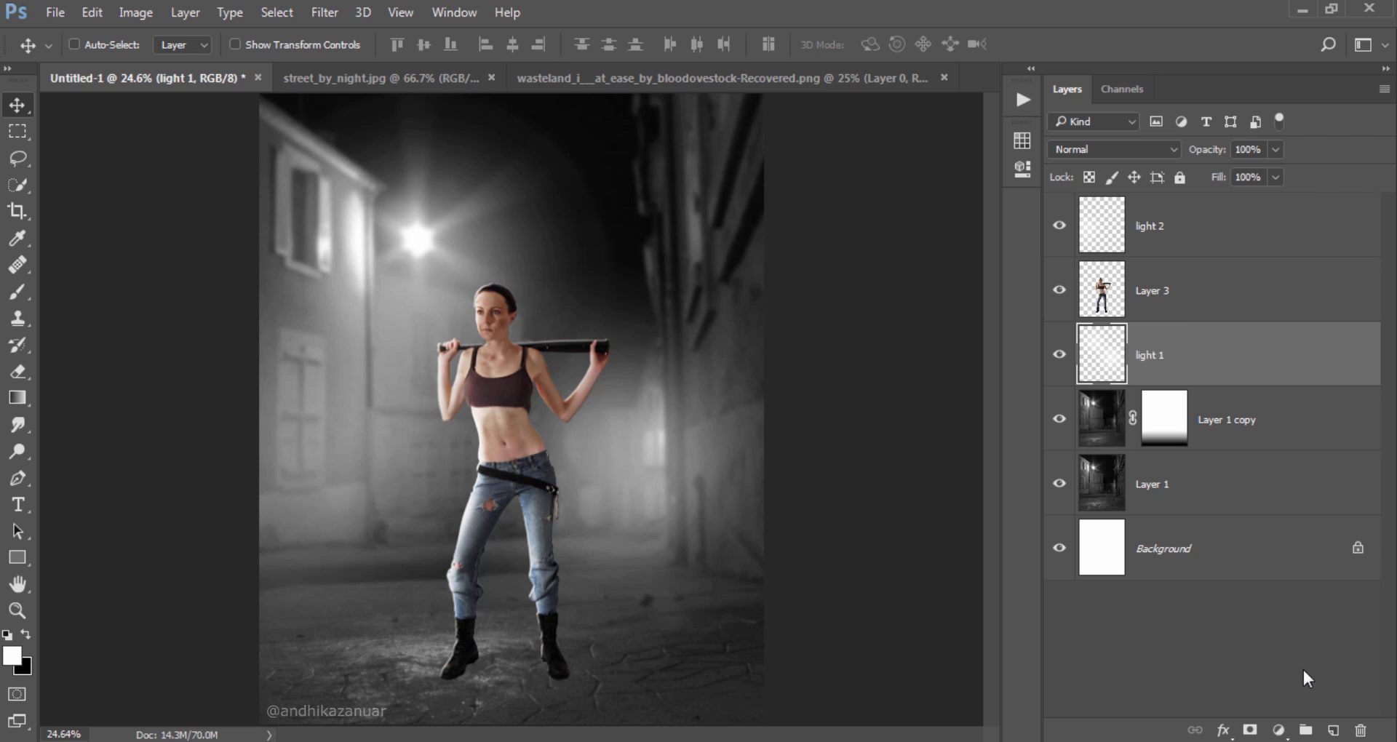
Add a new empty layer named 'shadow' above light 1
{"action": "left_click", "coordinate": [1331, 730]}
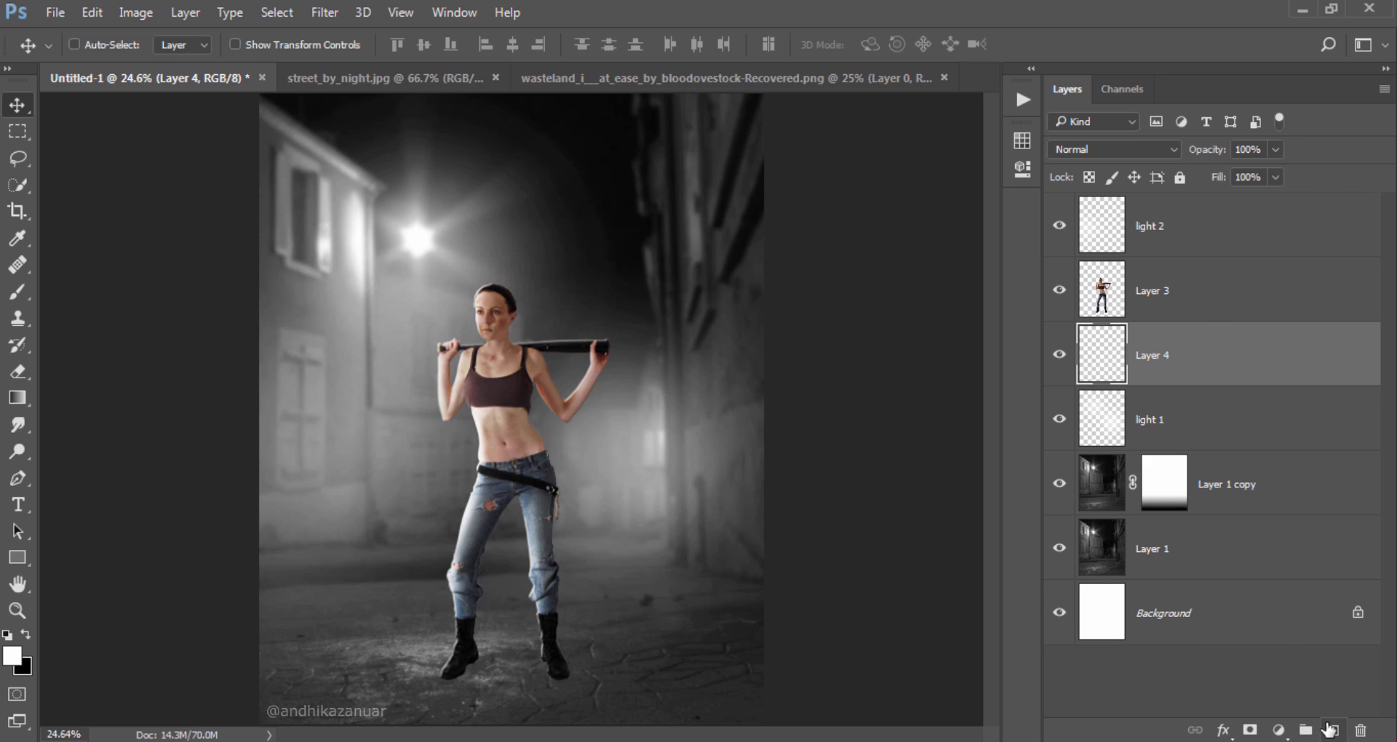
{"action": "double_click", "coordinate": [1151, 357]}
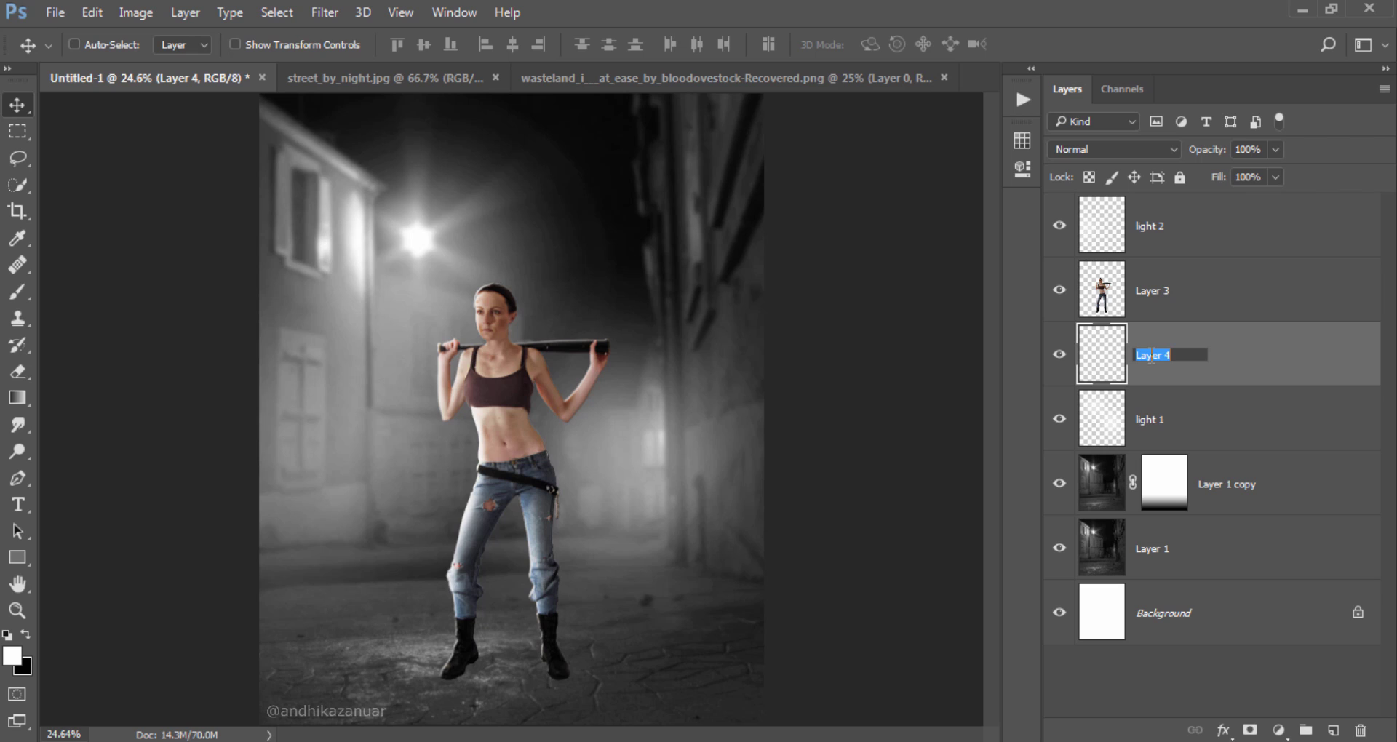
{"action": "type", "text": "shadow"}
{"action": "key", "text": "Return"}
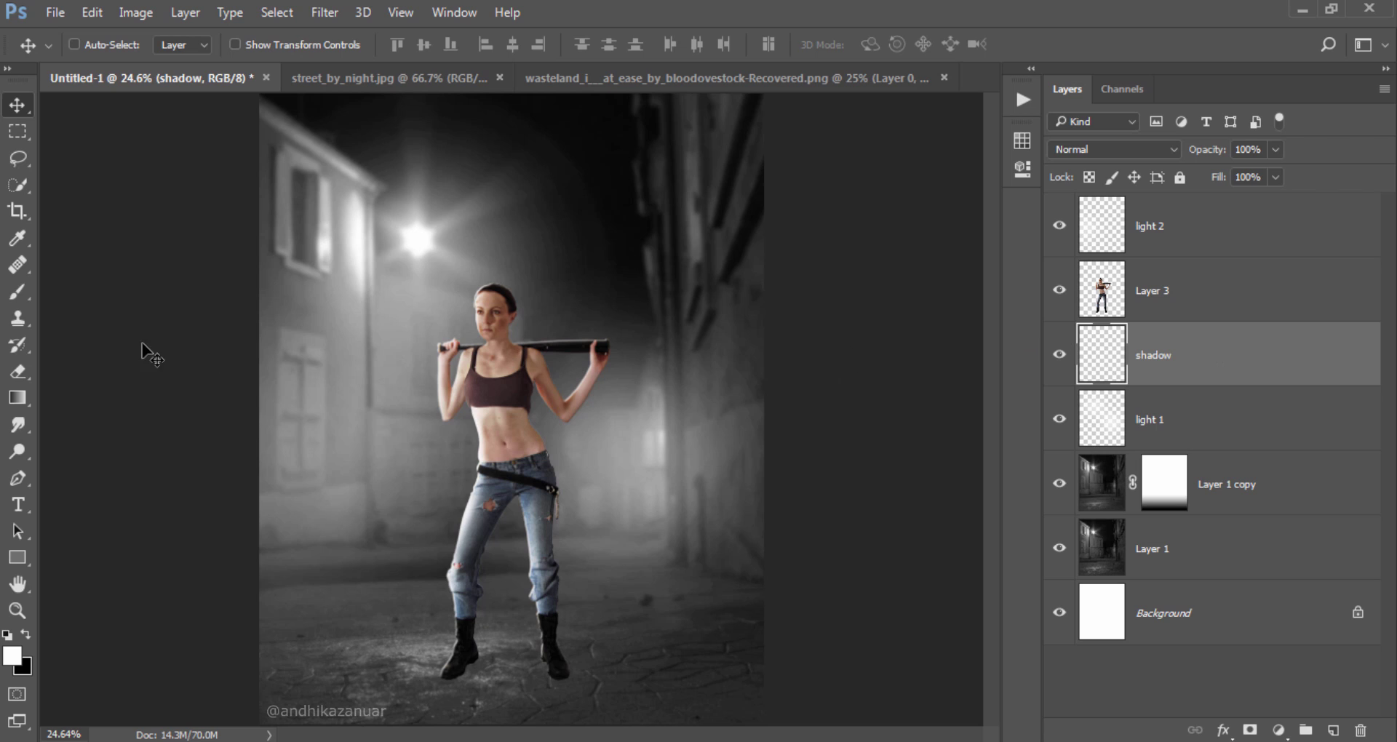
Paint black ground shadow around both boots with a smaller brush
{"action": "left_click", "coordinate": [19, 292]}
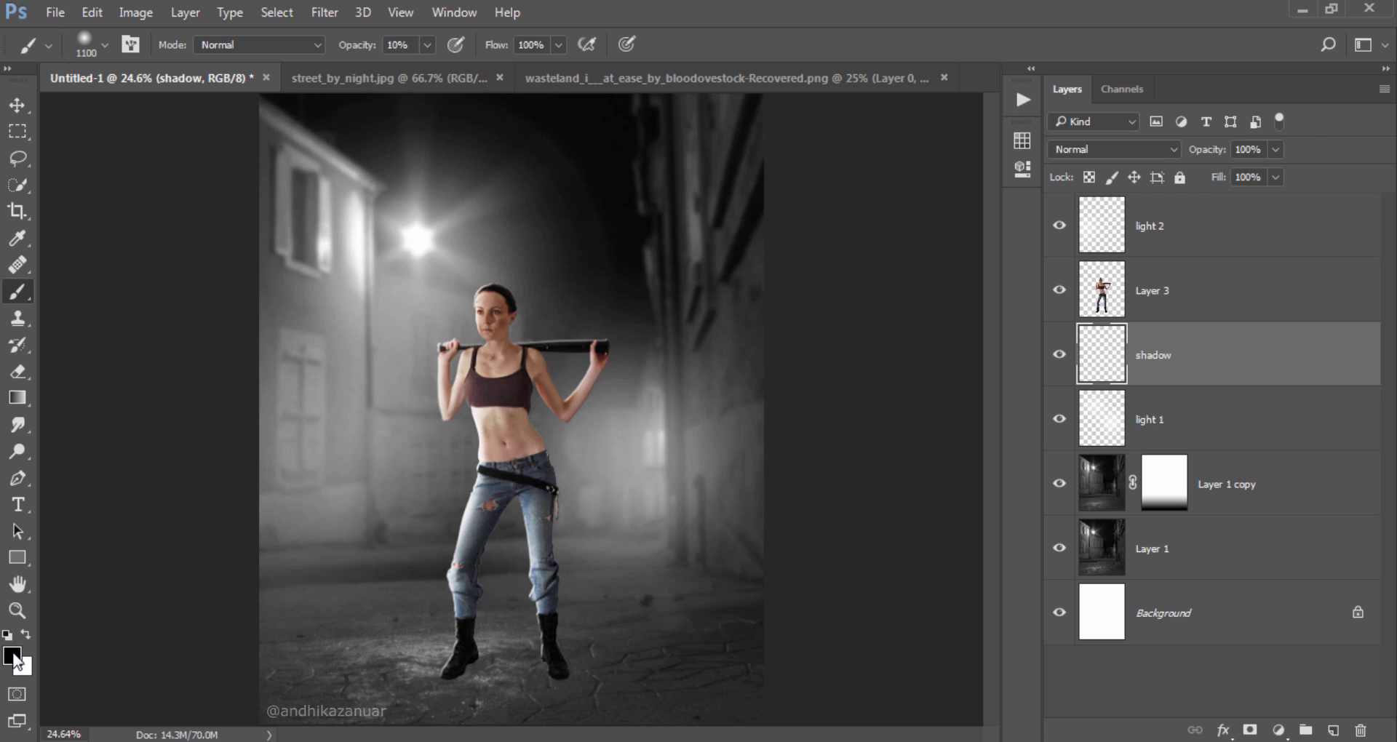
{"action": "left_click", "coordinate": [26, 631]}
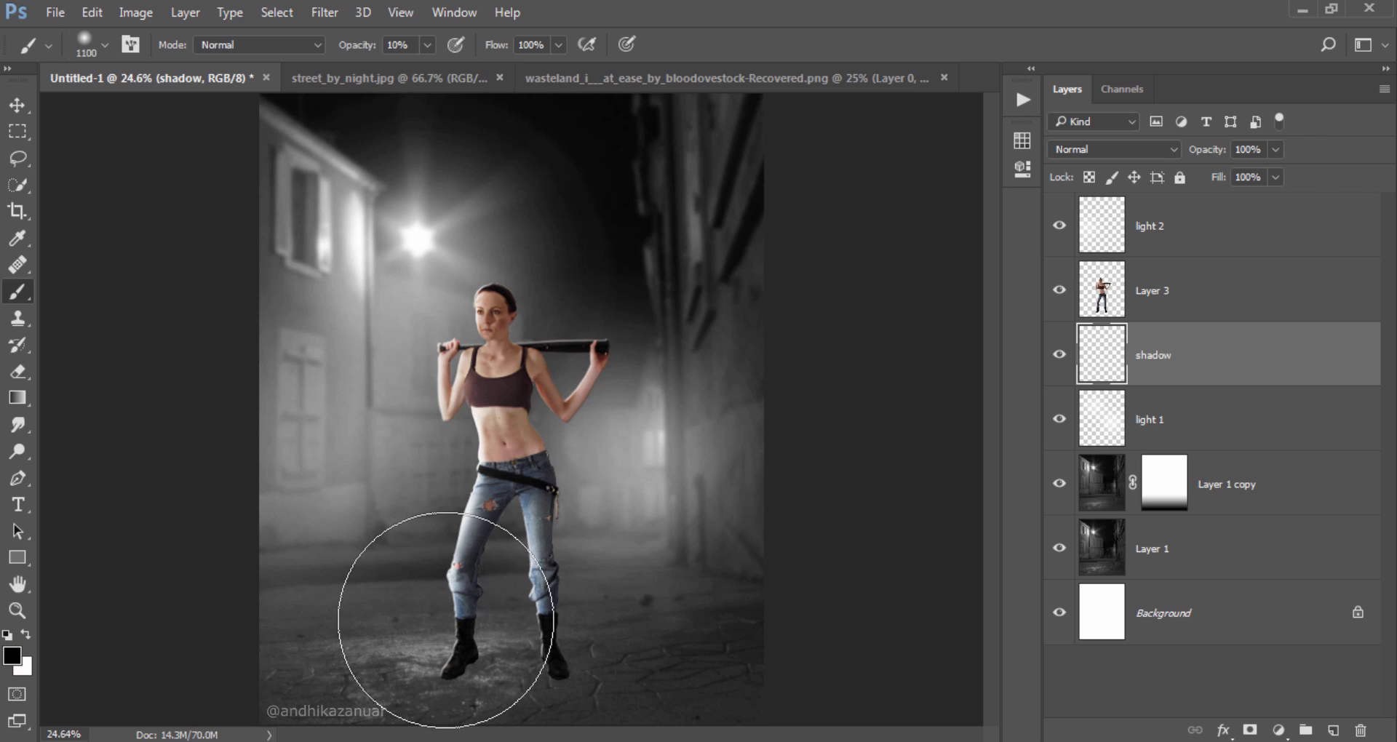
{"action": "key", "text": "bracketleft"}
{"action": "key", "text": "bracketleft"}
{"action": "key", "text": "bracketleft"}
{"action": "key", "text": "bracketleft"}
{"action": "key", "text": "bracketleft"}
{"action": "key", "text": "bracketleft"}
{"action": "key", "text": "bracketleft"}
{"action": "key", "text": "bracketleft"}
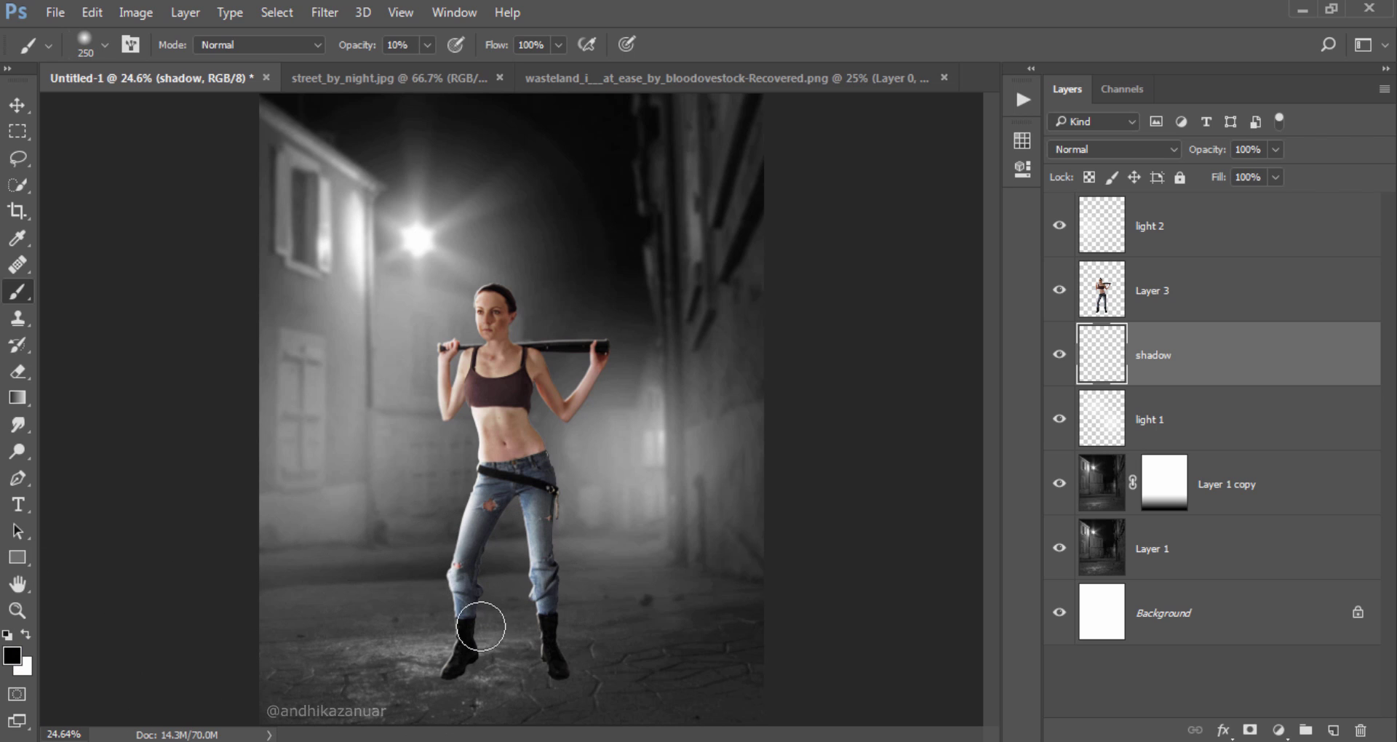
{"action": "key", "text": "bracketleft"}
{"action": "key", "text": "bracketleft"}
{"action": "key", "text": "bracketleft"}
{"action": "key", "text": "bracketleft"}
{"action": "key", "text": "bracketleft"}
{"action": "mouse_move", "coordinate": [465, 661]}
{"action": "left_mouse_down"}
{"action": "mouse_move", "coordinate": [457, 681]}
{"action": "mouse_move", "coordinate": [519, 699]}
{"action": "mouse_move", "coordinate": [507, 705]}
{"action": "mouse_move", "coordinate": [535, 727]}
{"action": "mouse_move", "coordinate": [470, 666]}
{"action": "mouse_move", "coordinate": [552, 721]}
{"action": "mouse_move", "coordinate": [465, 664]}
{"action": "mouse_move", "coordinate": [489, 686]}
{"action": "mouse_move", "coordinate": [558, 669]}
{"action": "mouse_move", "coordinate": [574, 699]}
{"action": "mouse_move", "coordinate": [599, 706]}
{"action": "mouse_move", "coordinate": [555, 665]}
{"action": "mouse_move", "coordinate": [572, 681]}
{"action": "mouse_move", "coordinate": [561, 668]}
{"action": "mouse_move", "coordinate": [580, 670]}
{"action": "mouse_move", "coordinate": [620, 714]}
{"action": "mouse_move", "coordinate": [458, 673]}
{"action": "mouse_move", "coordinate": [498, 708]}
{"action": "mouse_move", "coordinate": [474, 662]}
{"action": "mouse_move", "coordinate": [527, 725]}
{"action": "left_mouse_up"}
{"action": "mouse_move", "coordinate": [558, 679]}
{"action": "left_mouse_down"}
{"action": "mouse_move", "coordinate": [585, 687]}
{"action": "mouse_move", "coordinate": [565, 672]}
{"action": "left_mouse_up"}
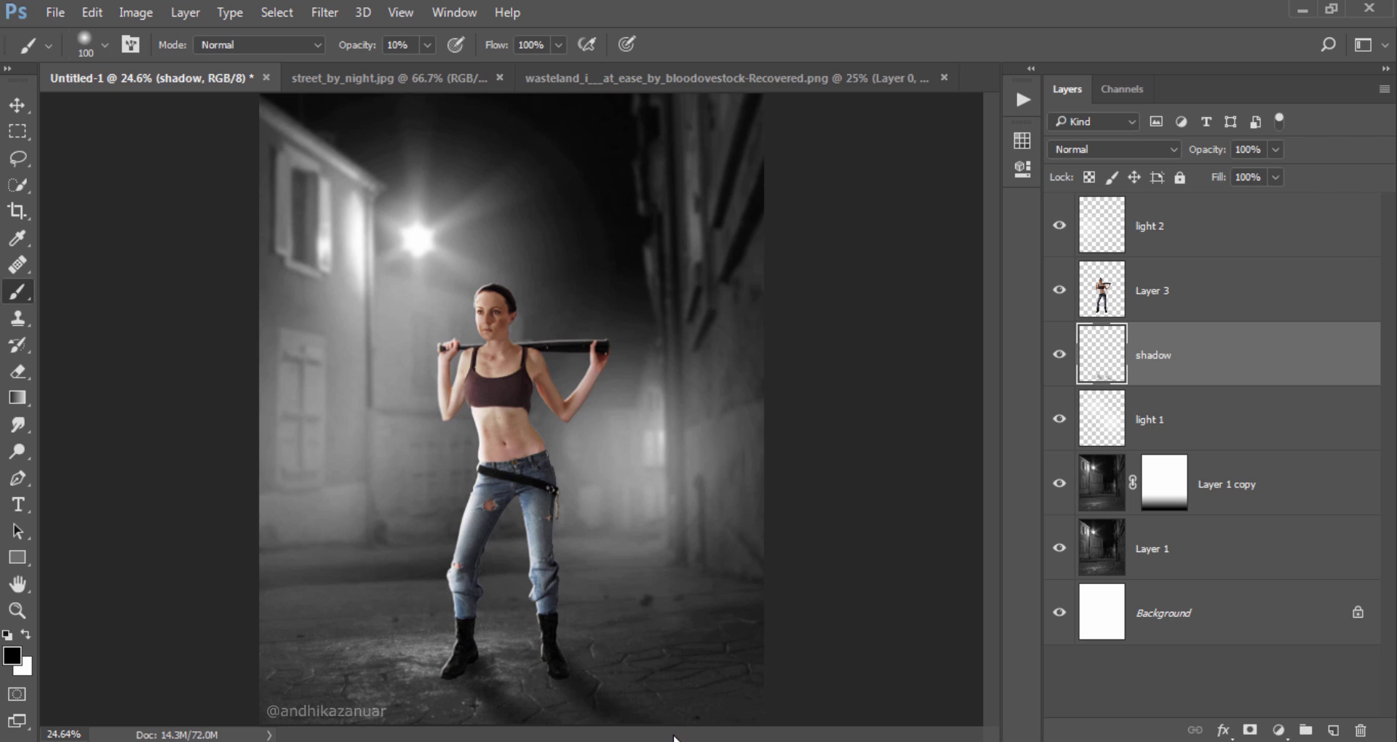
Set brush hardness to 13% and darken the shadow at the left boot
{"action": "right_click", "coordinate": [647, 471]}
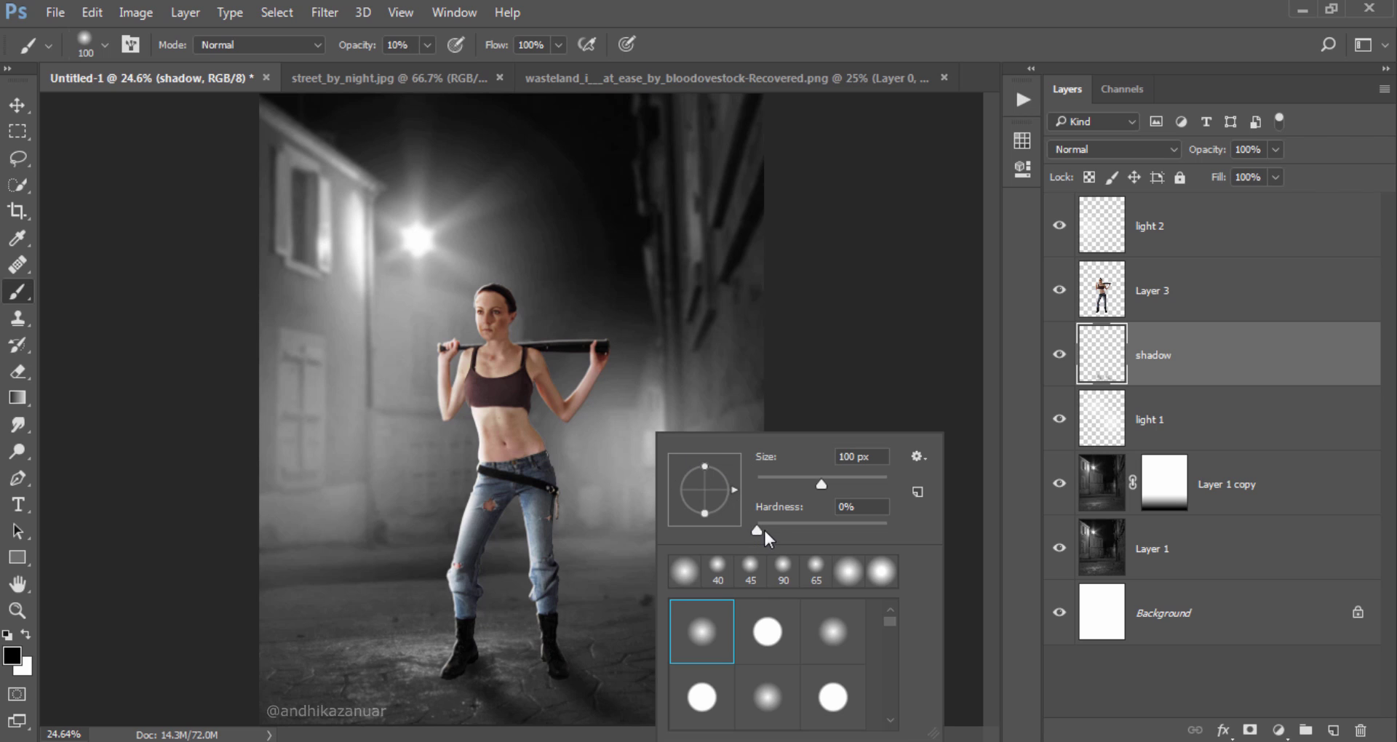
{"action": "left_click_drag", "start_coordinate": [762, 529], "coordinate": [773, 531]}
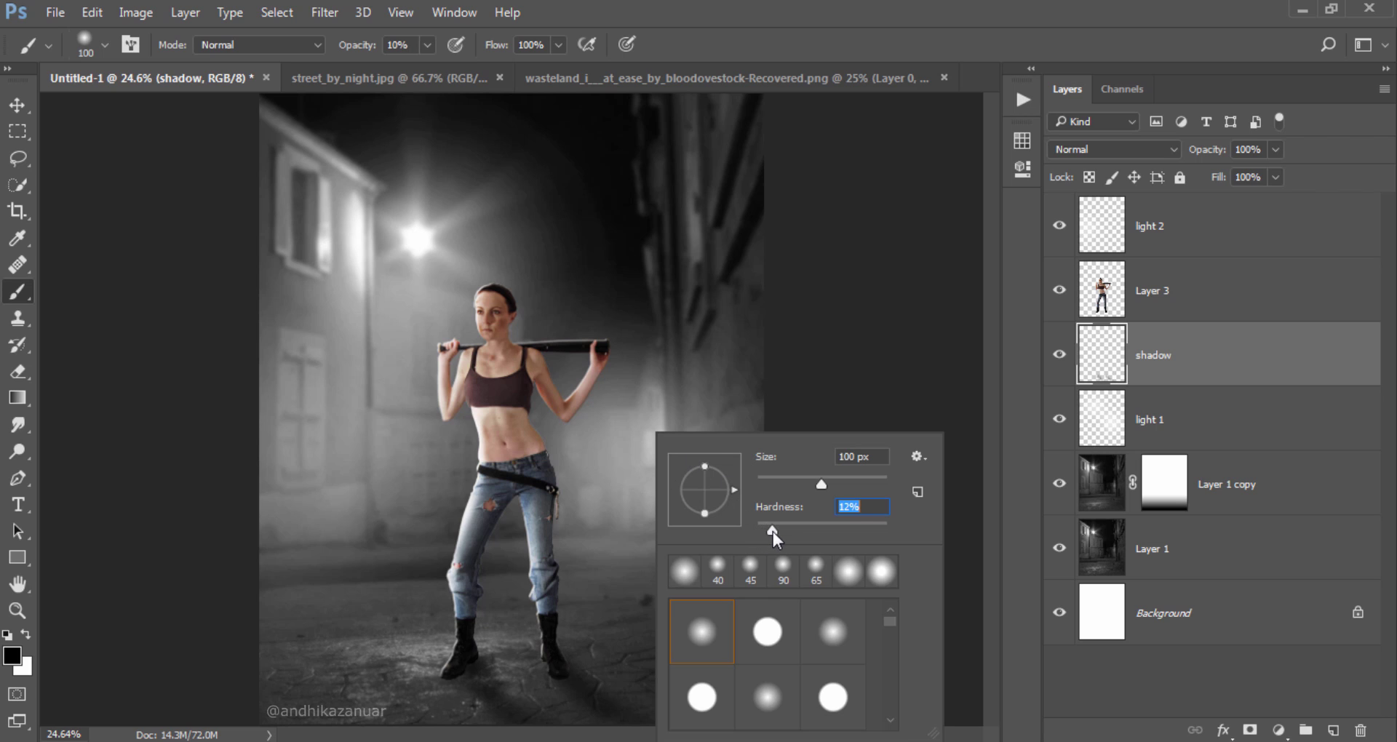
{"action": "left_click", "coordinate": [827, 333]}
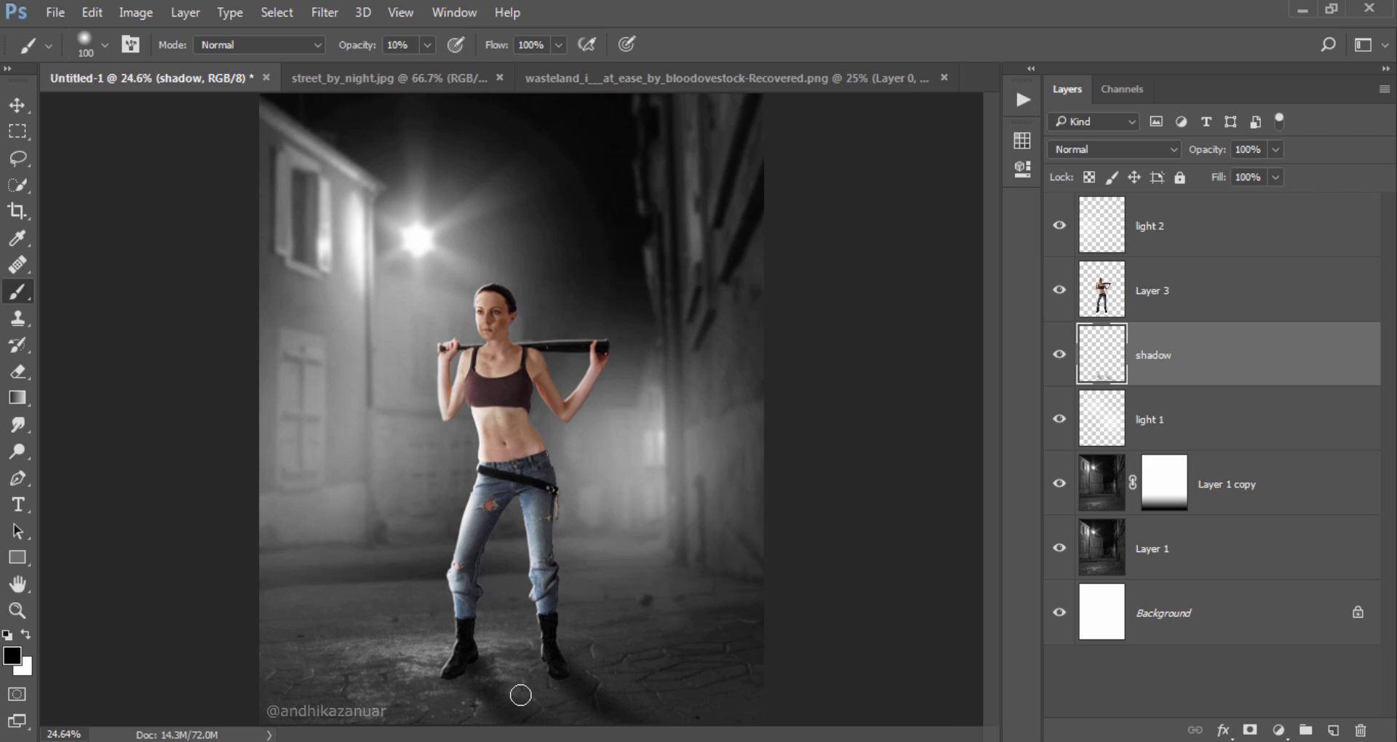
{"action": "left_click_drag", "start_coordinate": [461, 658], "coordinate": [468, 658]}
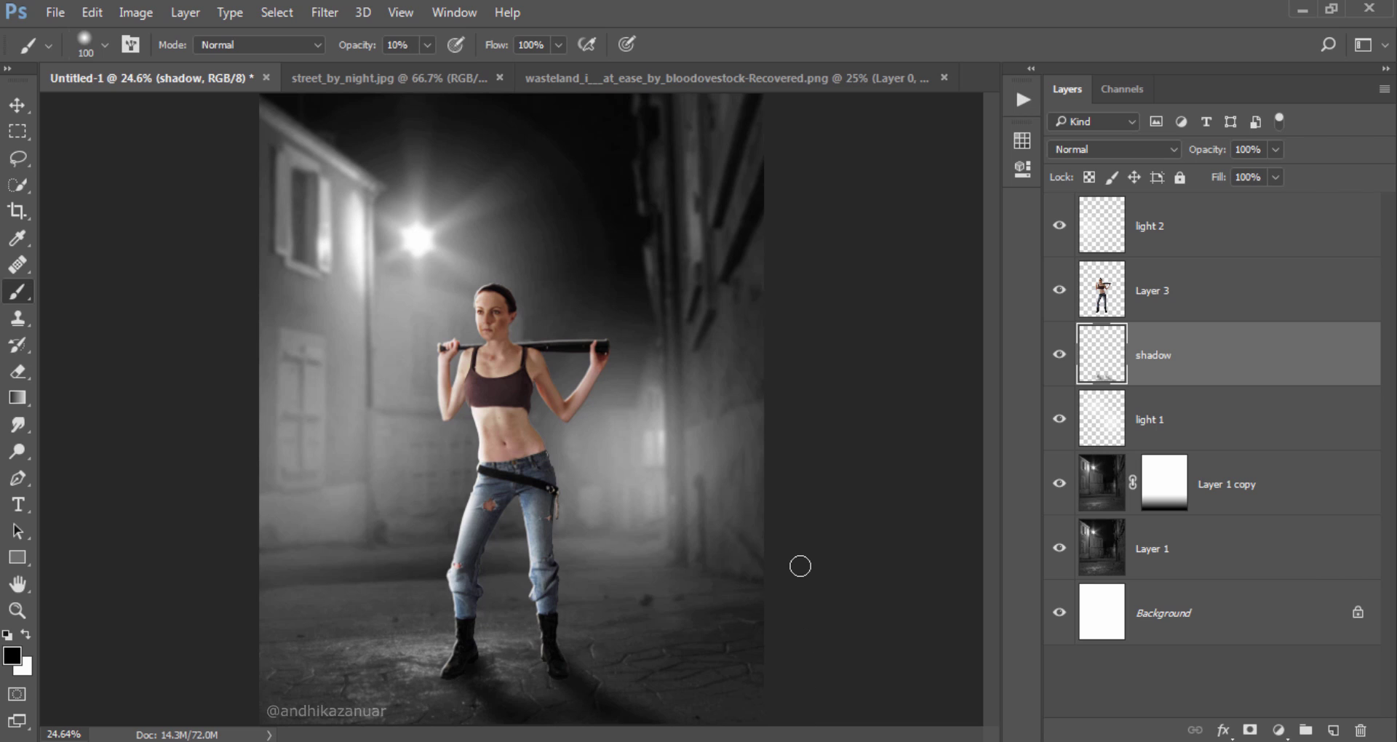
{"action": "left_click", "coordinate": [18, 107]}
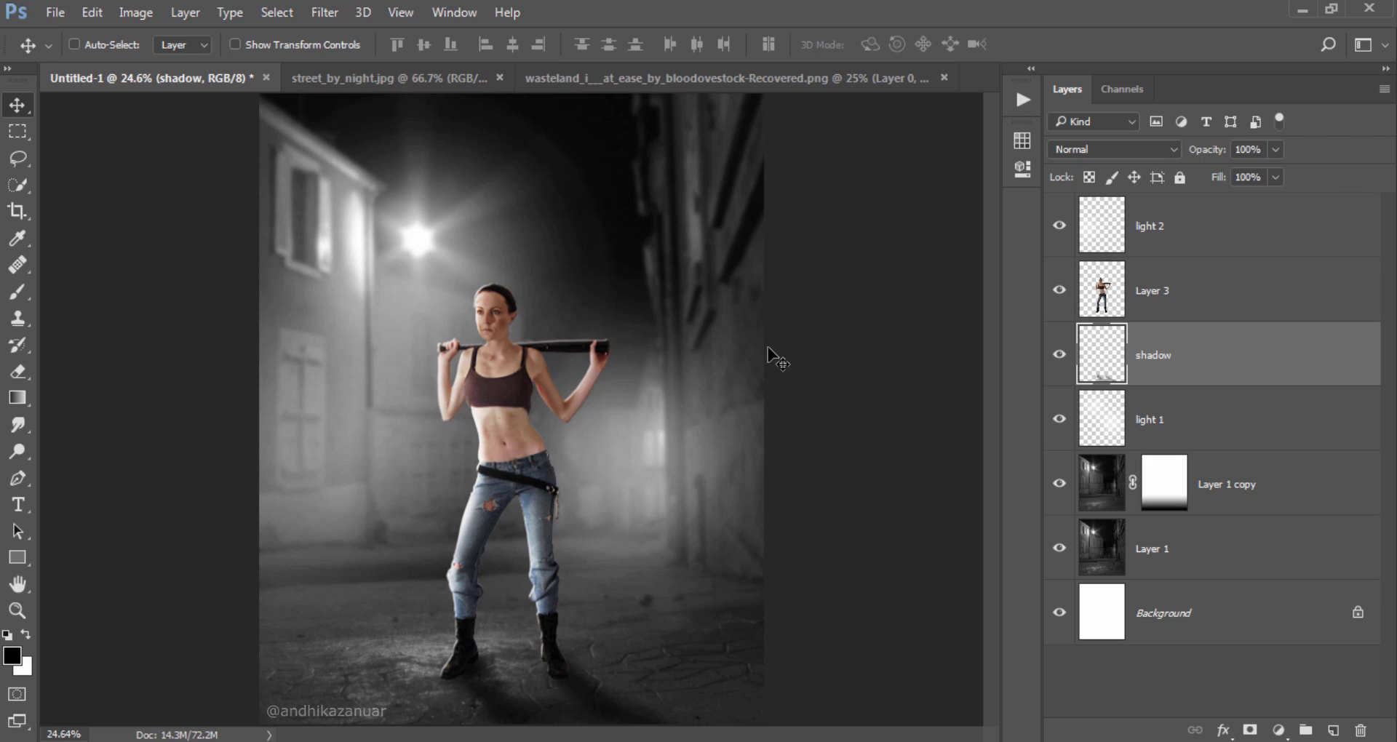
Add a Color Lookup adjustment layer above light 2 using HorrorBlue.3DL
{"action": "left_click", "coordinate": [1063, 361]}
{"action": "left_click", "coordinate": [1217, 234]}
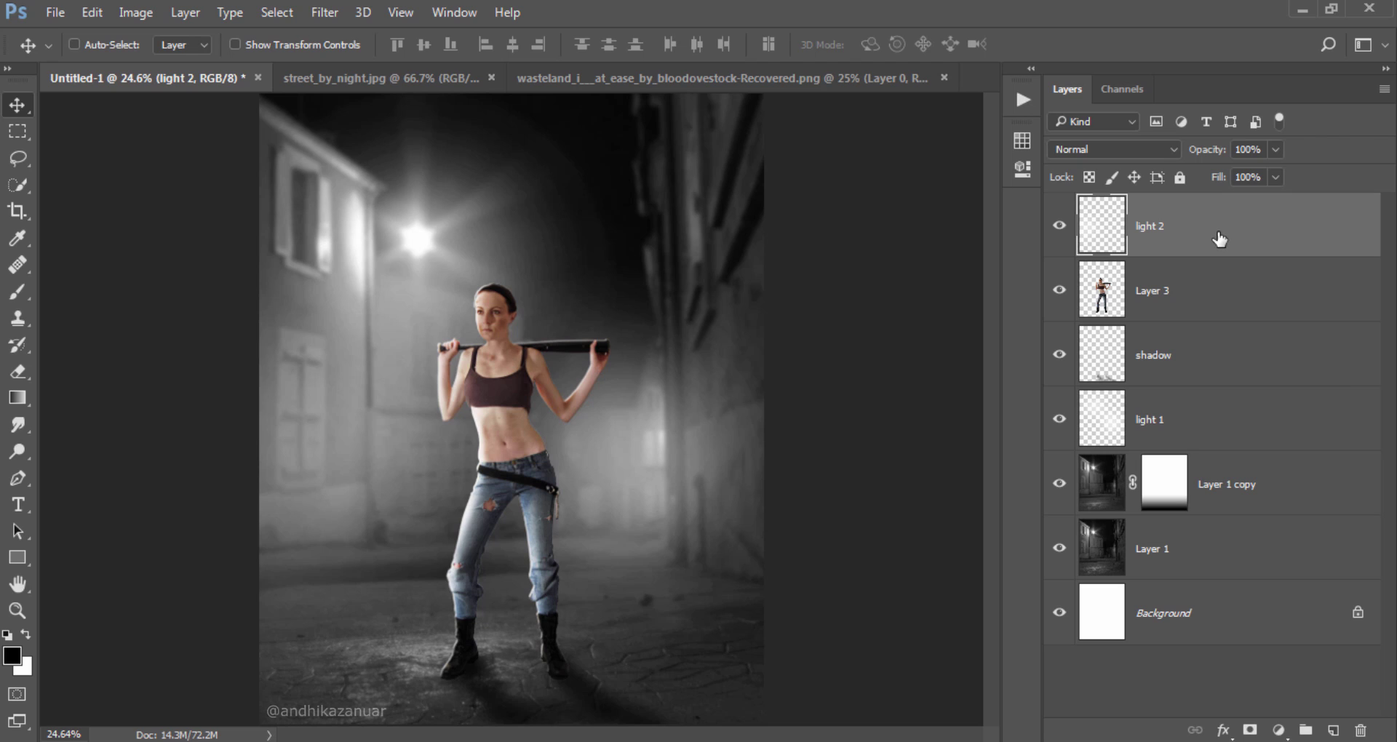
{"action": "left_click", "coordinate": [1279, 731]}
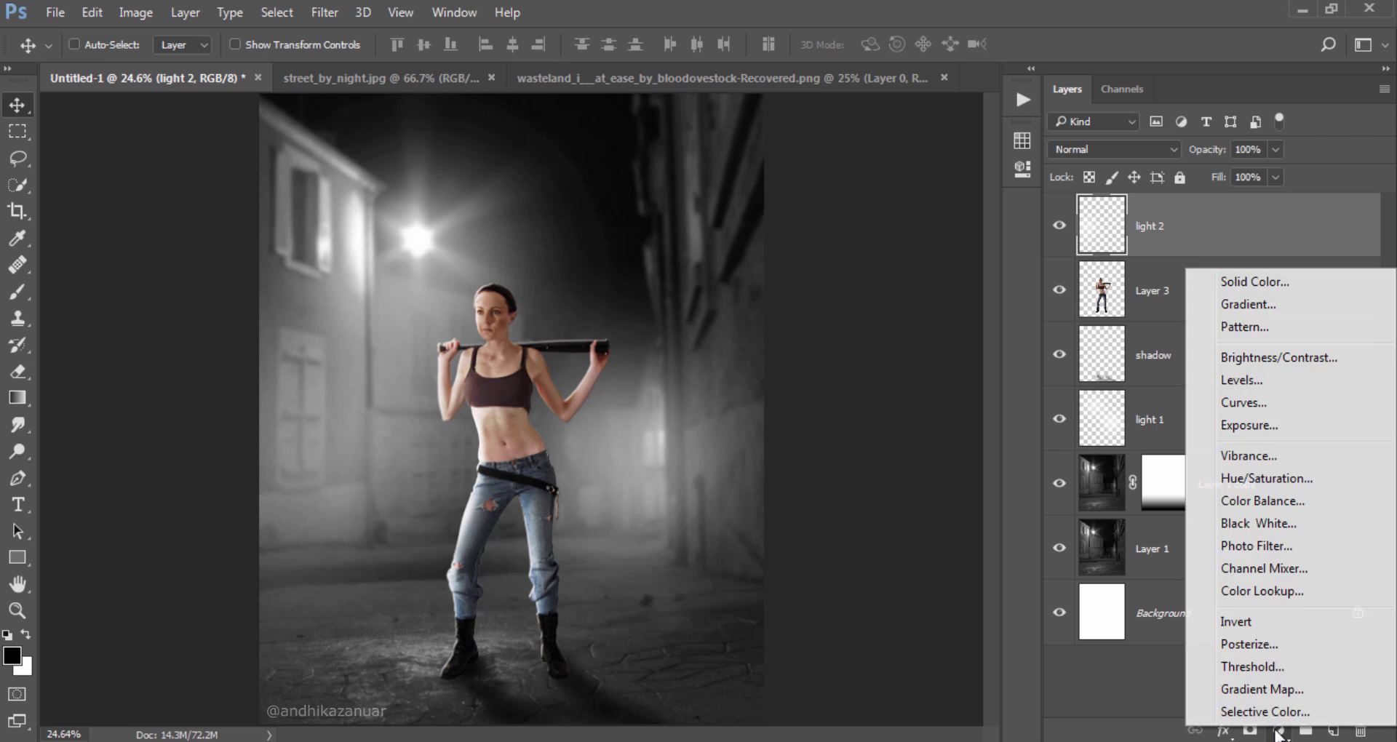
{"action": "left_click", "coordinate": [1299, 593]}
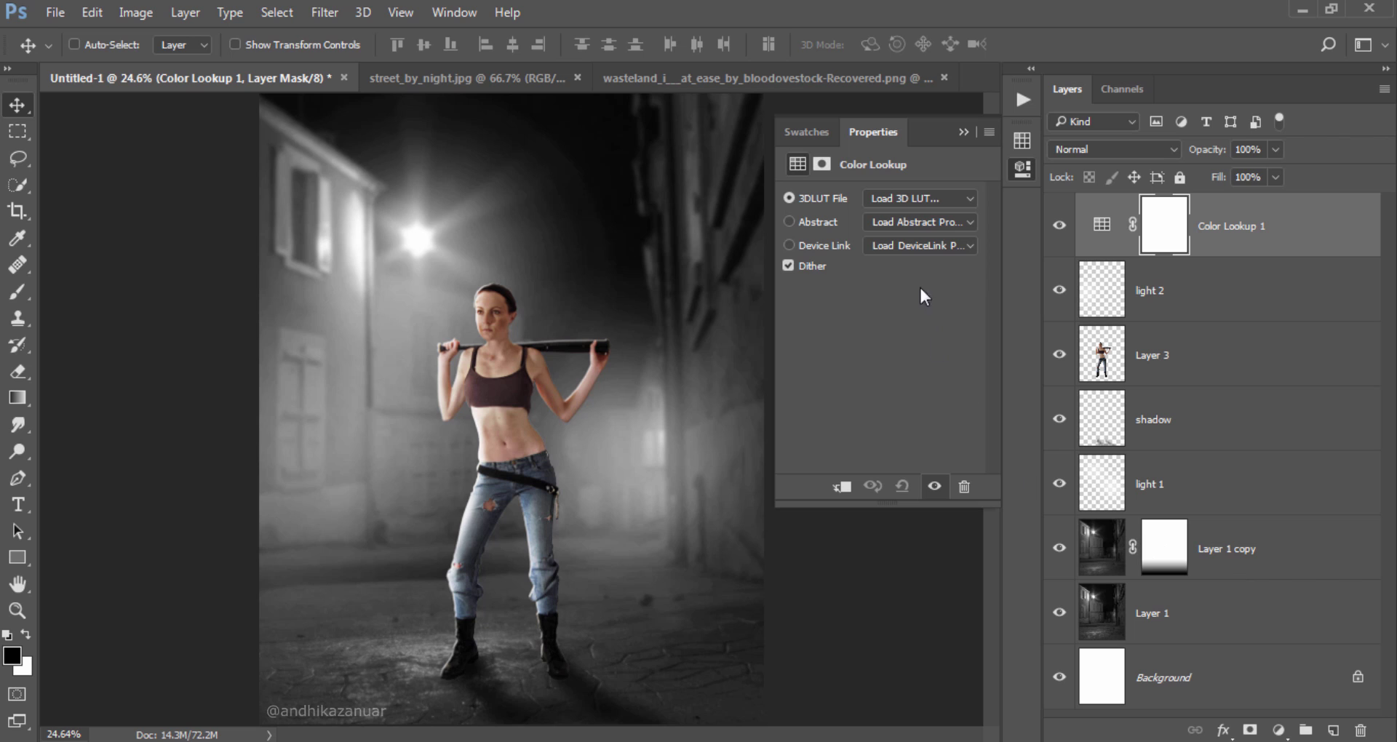
{"action": "left_click", "coordinate": [917, 201]}
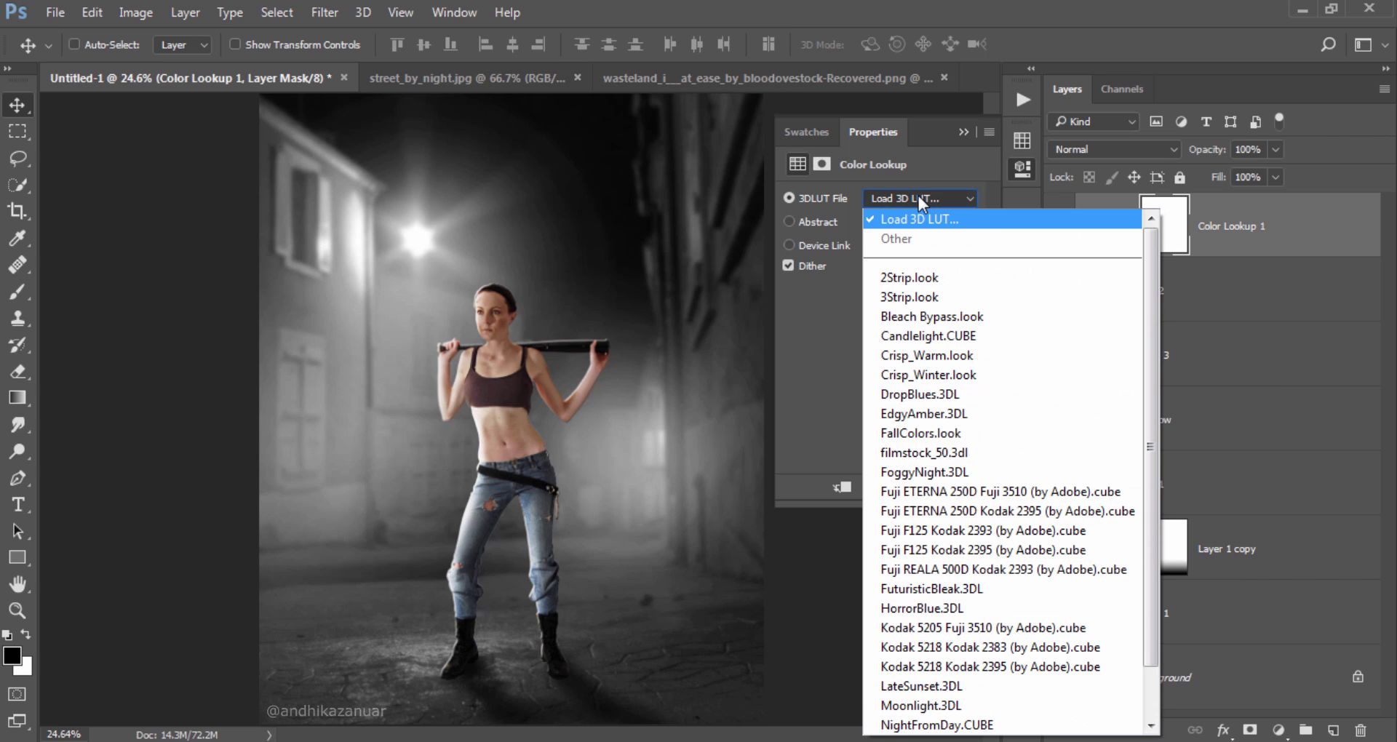
{"action": "left_click", "coordinate": [943, 608]}
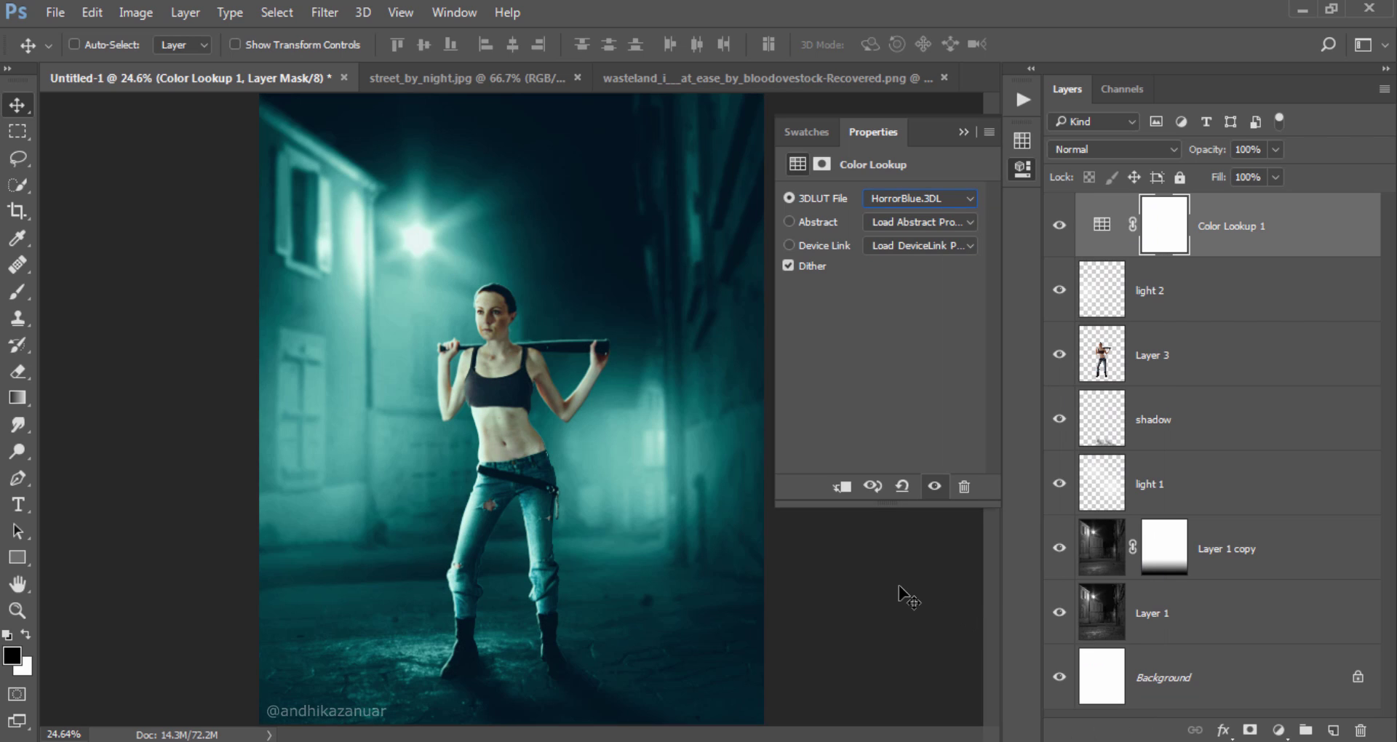
Set the Color Lookup layer's opacity to 60% and compare before and after
{"action": "left_click", "coordinate": [1277, 149]}
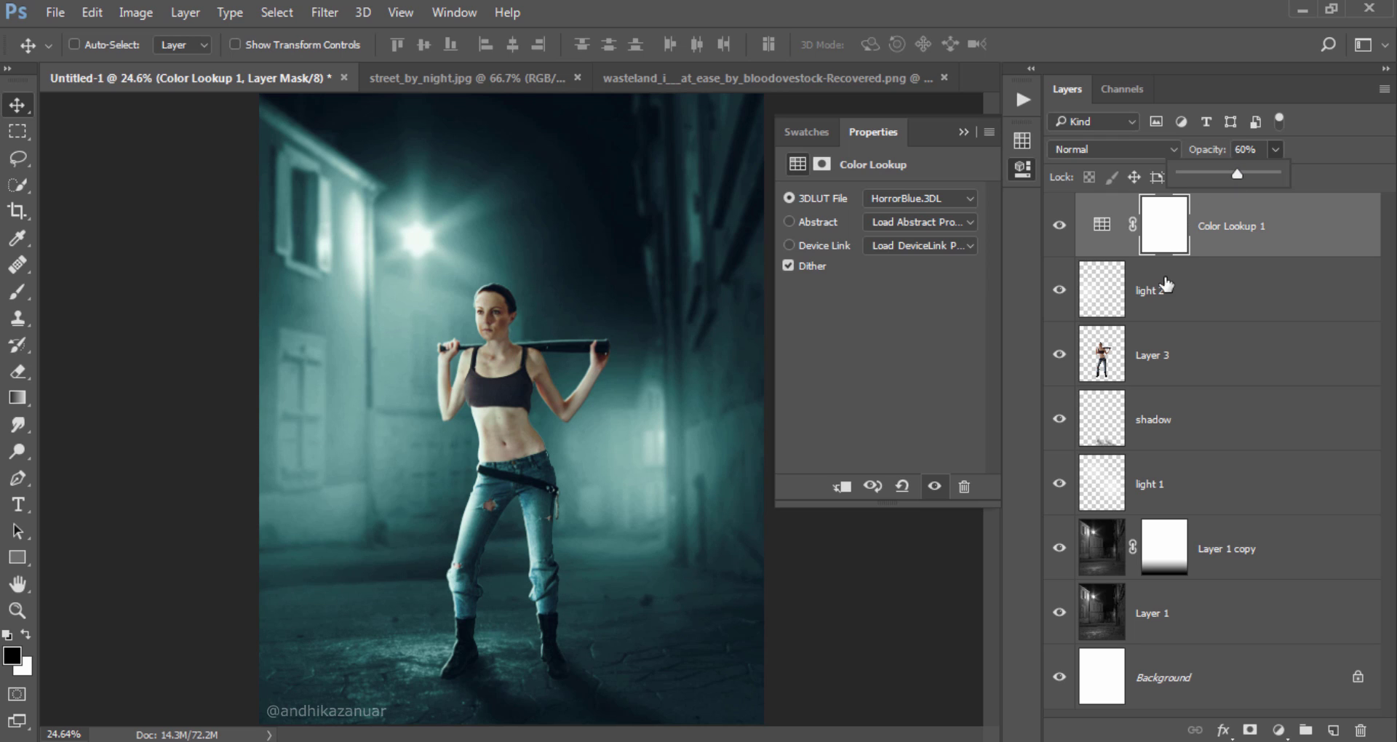
{"action": "left_click", "coordinate": [1060, 226]}
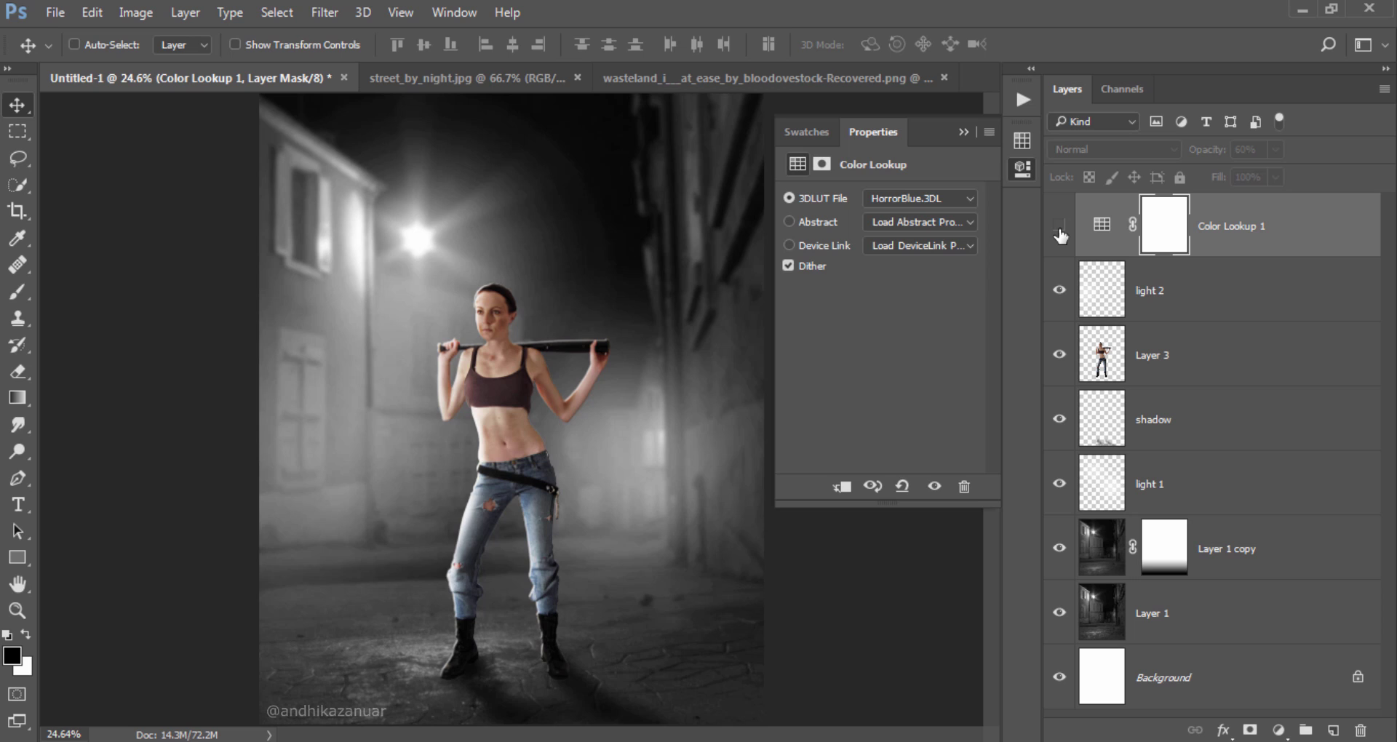
{"action": "left_click", "coordinate": [1059, 226]}
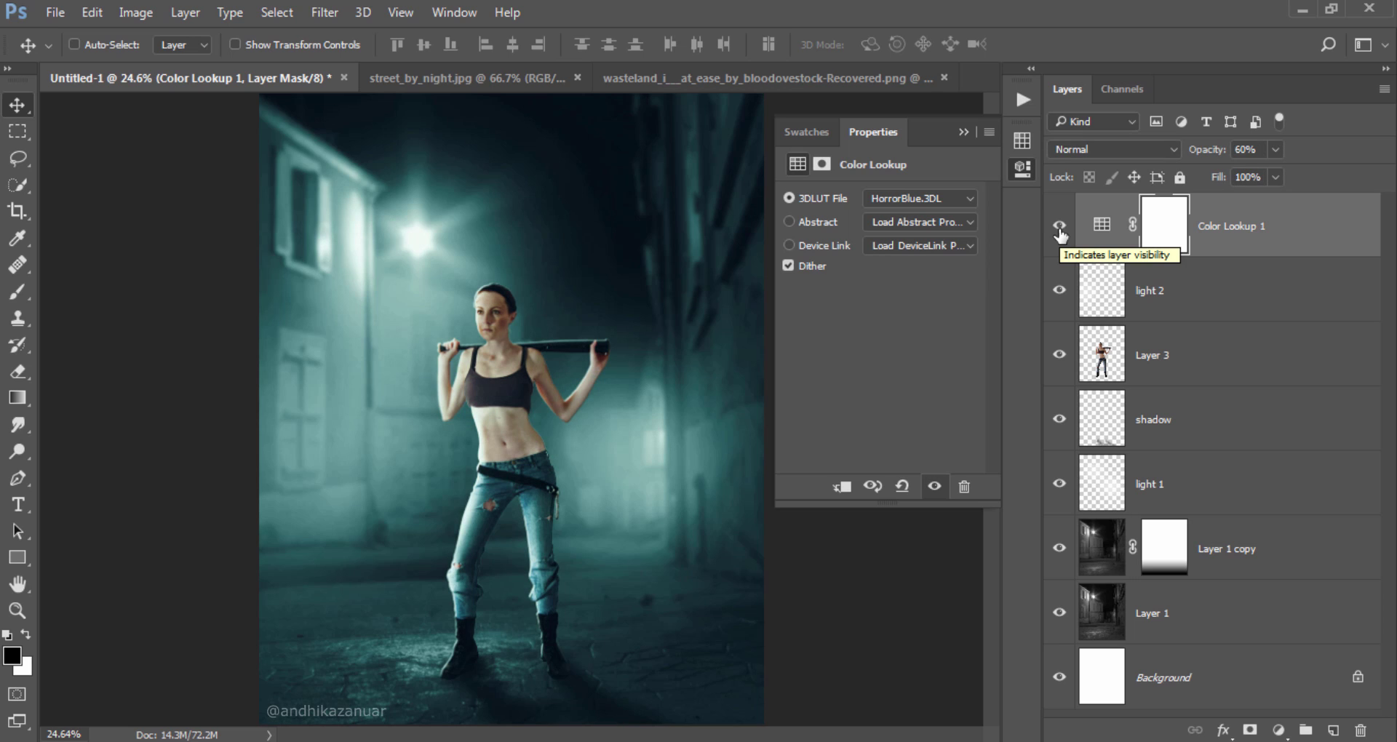
{"action": "left_click", "coordinate": [1022, 169]}
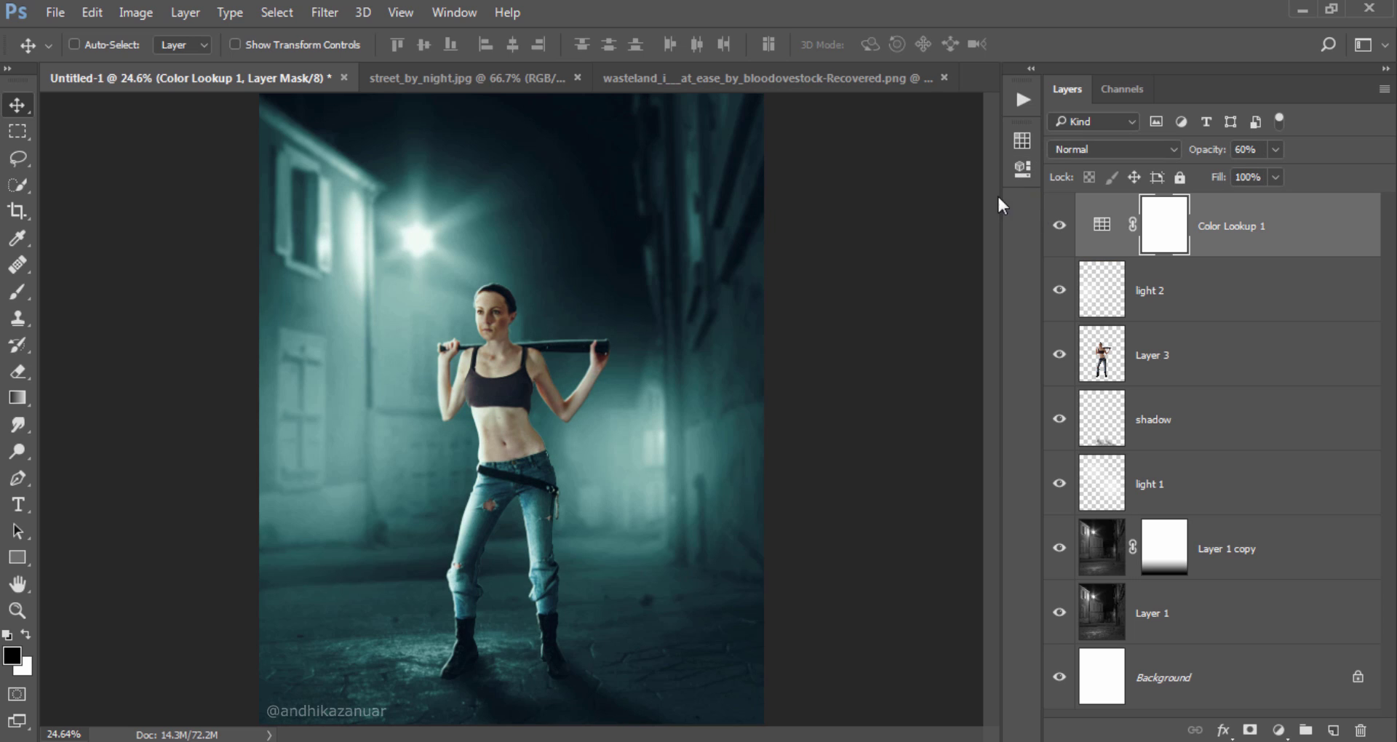